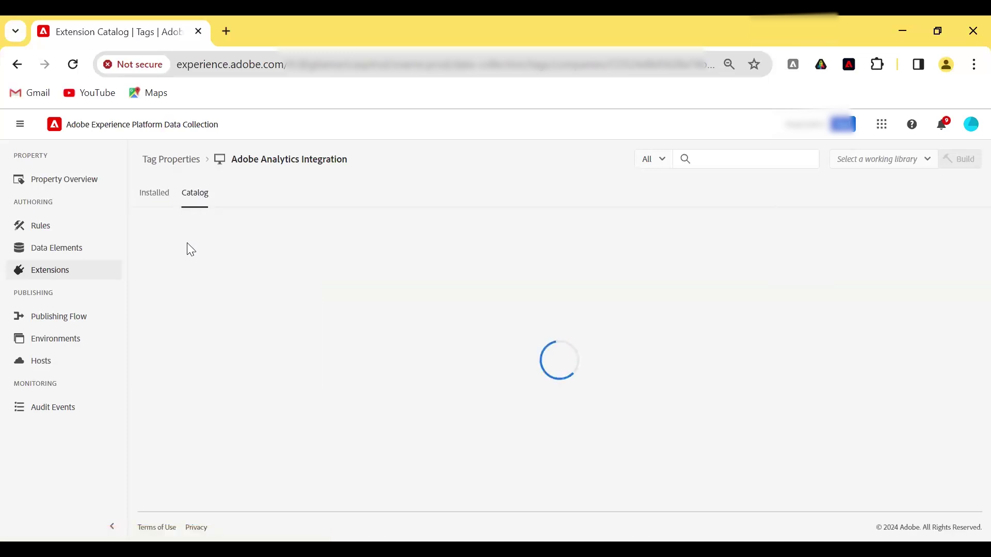
Search the extension catalog for "Adobe analytics" and start installing the Adobe Analytics extension by Adobe Systems
left_click(193, 227)
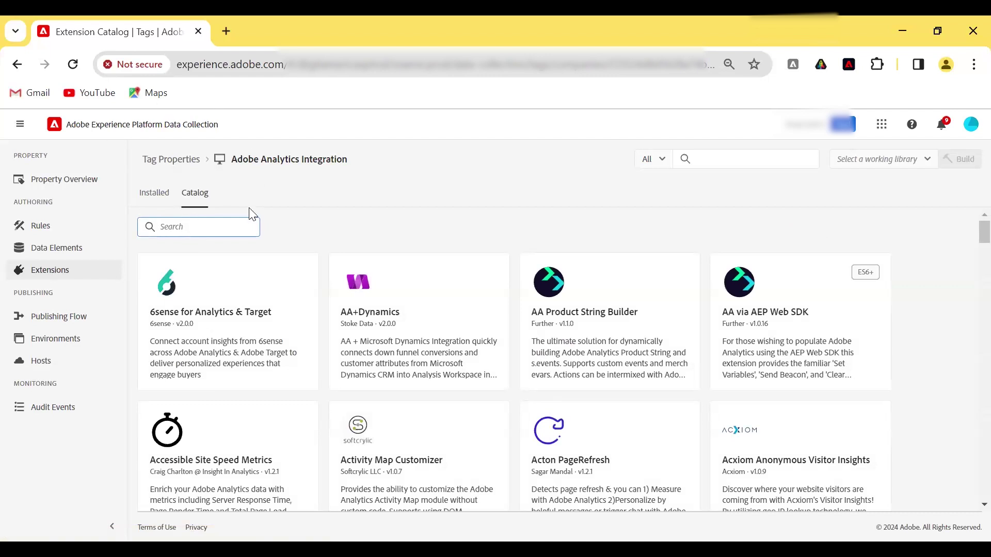
type("Adobe analytics")
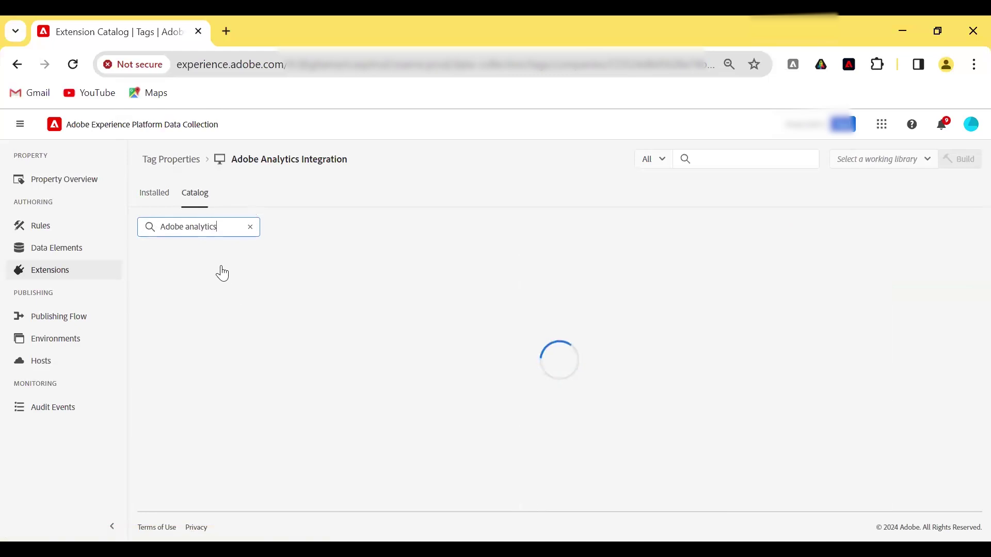
left_click(221, 309)
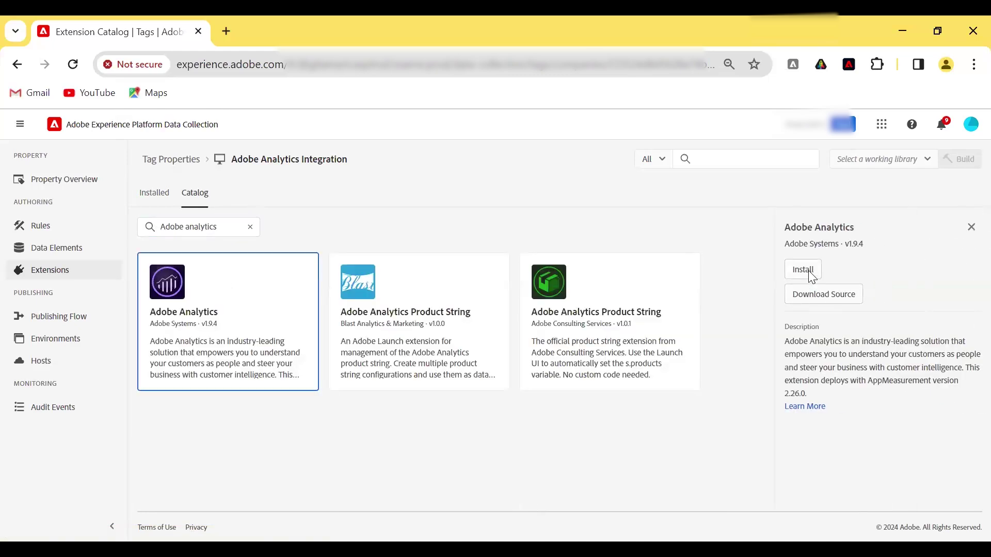
left_click(803, 271)
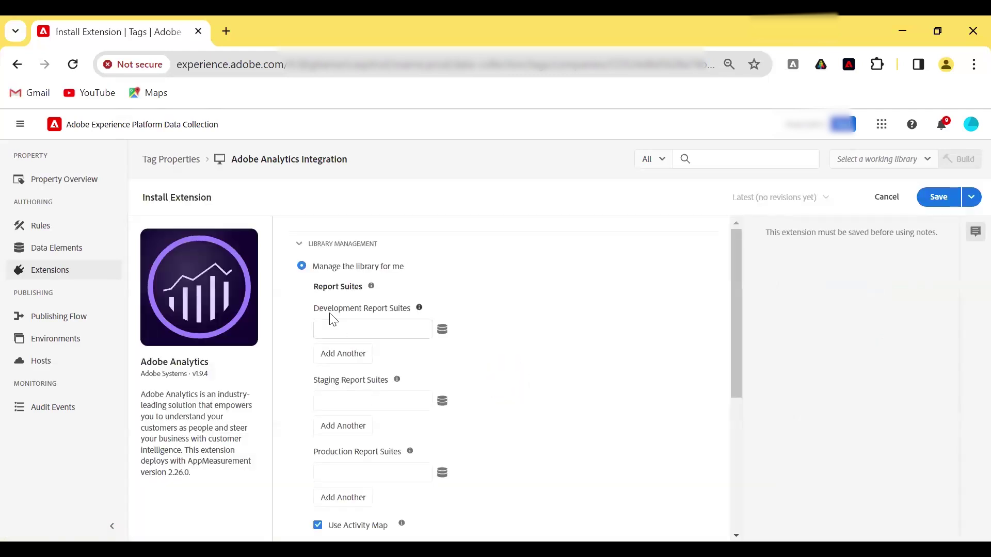
Set the development report suite to ageo1xxpnw-practice-dev
left_click(443, 331)
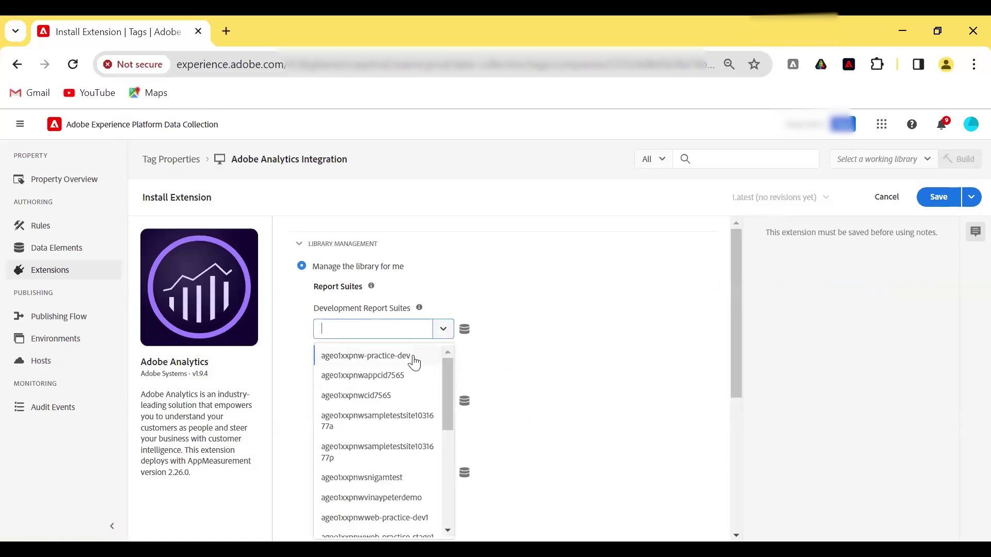
left_click(413, 360)
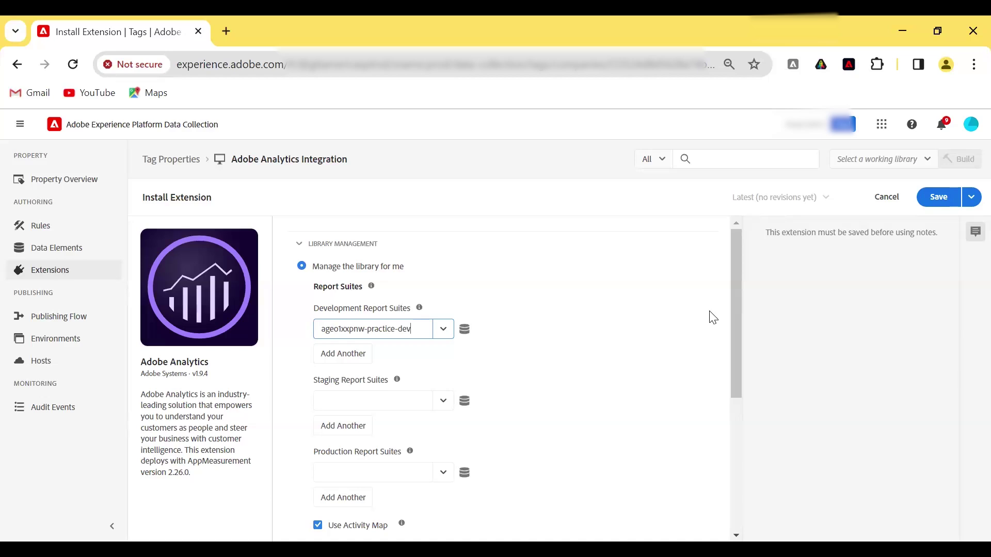
left_click(442, 329)
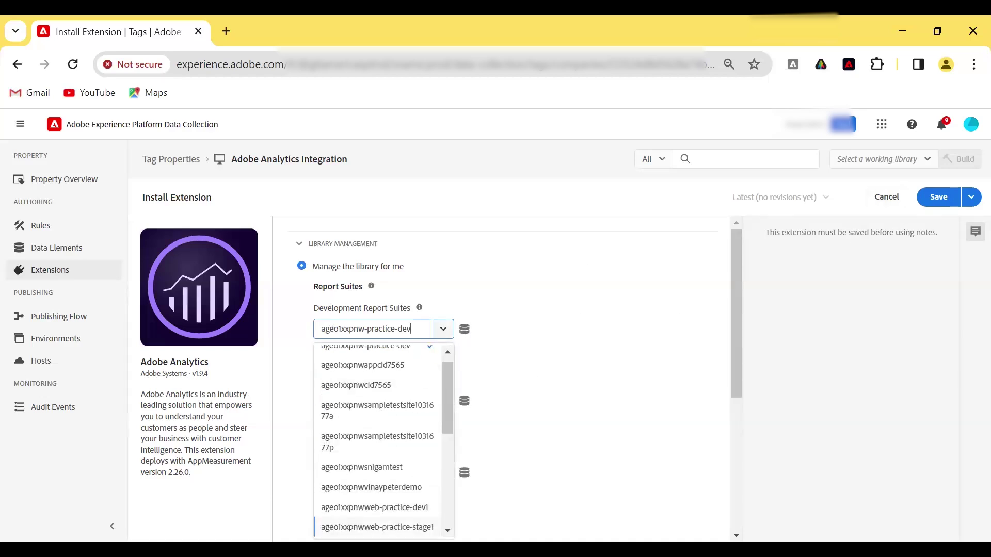
left_click(618, 332)
Set the staging report suite to ageo1xxpnwappcid7565 and the production report suite to ageo1xxpnwcid7565
left_click_drag(740, 288, 731, 345)
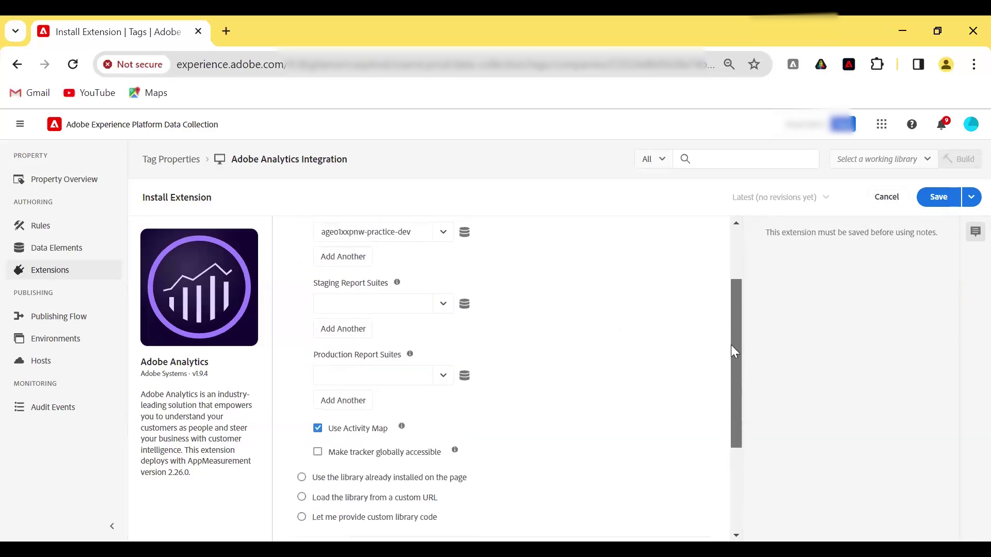
left_click(442, 305)
left_click(397, 361)
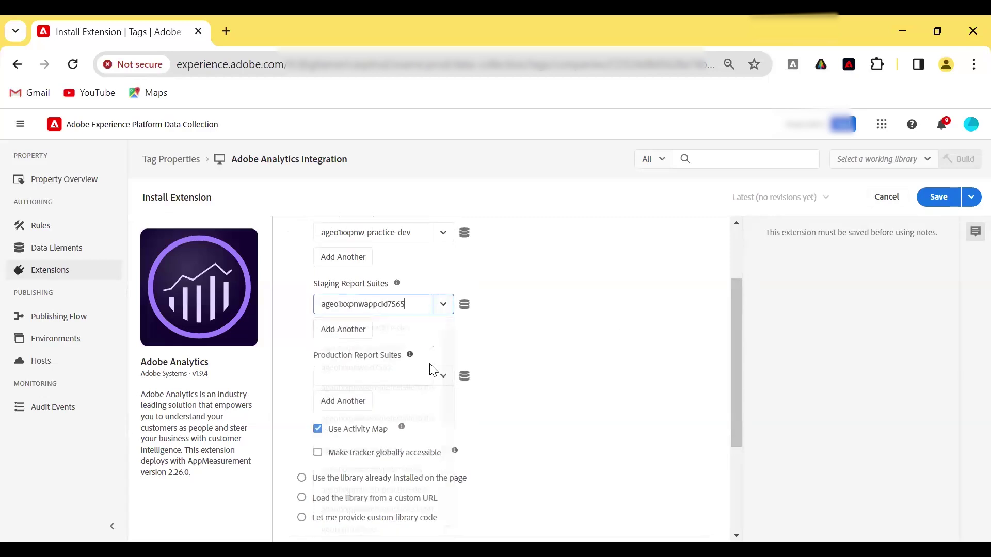
left_click(447, 381)
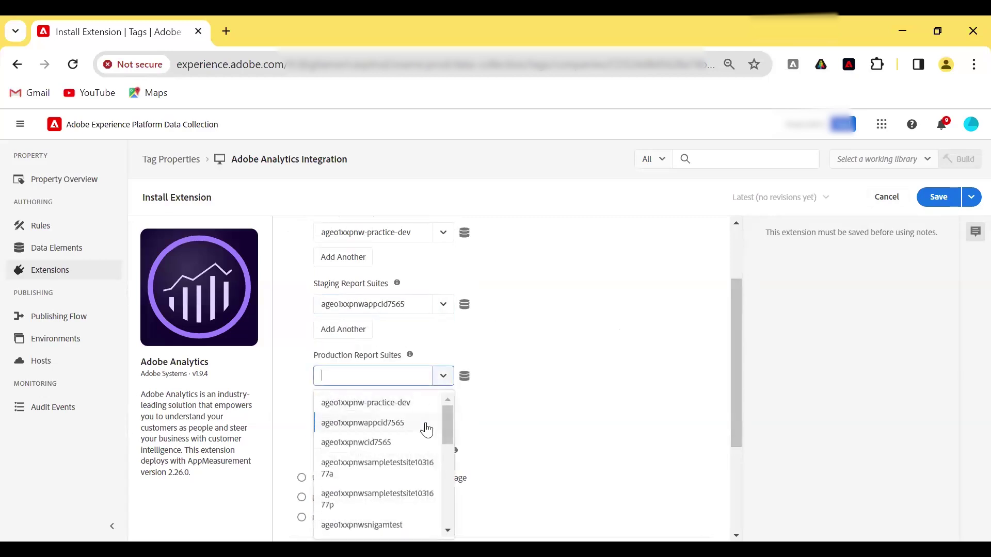
left_click(417, 447)
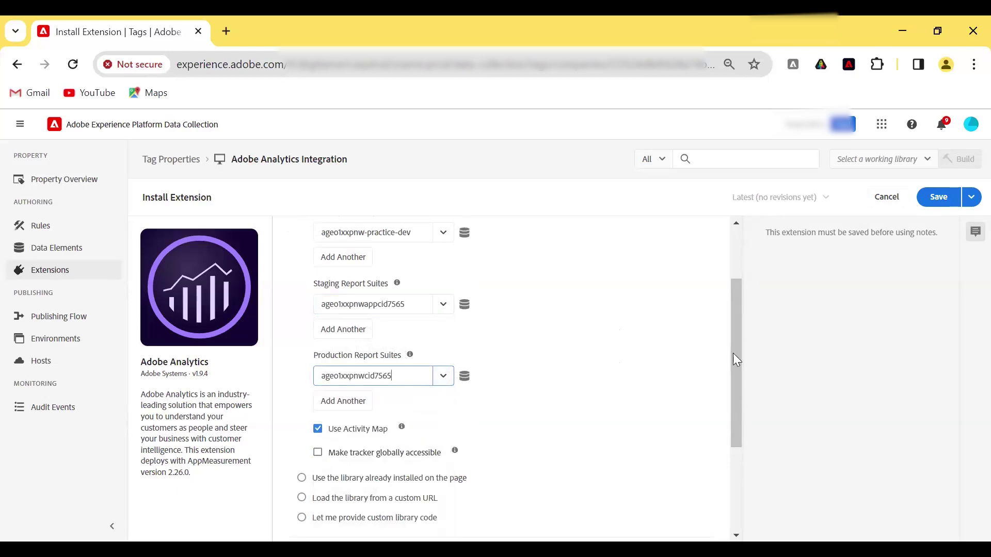
Review the Activity Map option, and open costco.com in a new browser tab as an example site
scroll(743, 400, "down", 1)
scroll(744, 408, "down", 2)
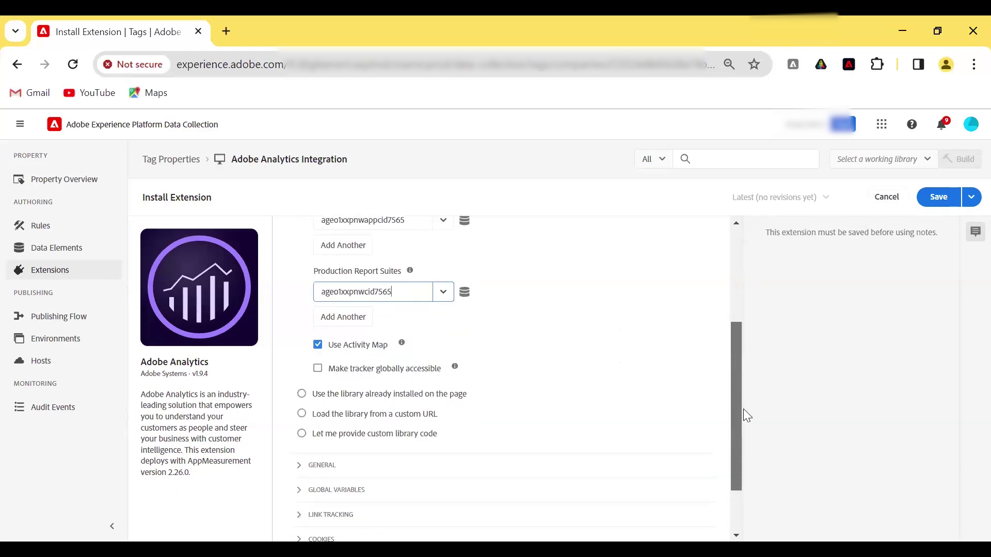
mouse_move(402, 311)
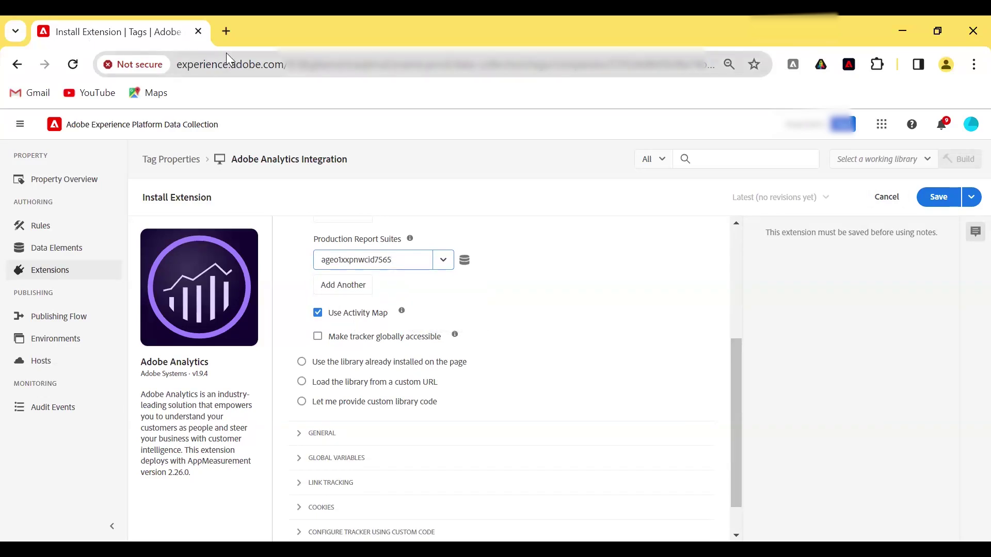
left_click(229, 39)
type("costco.com")
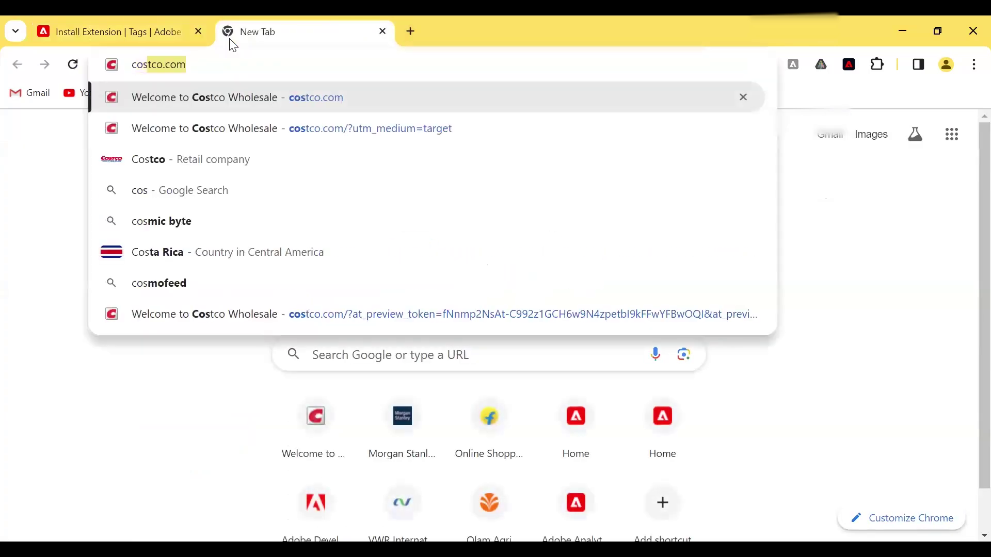
key("Return")
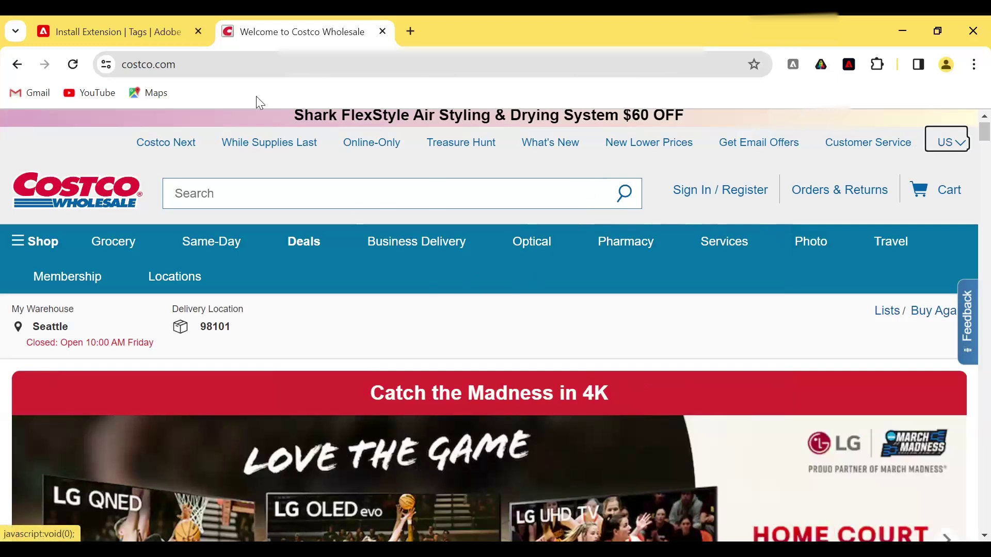
Return to the Adobe Analytics extension setup and make the tracker globally accessible
left_click(145, 35)
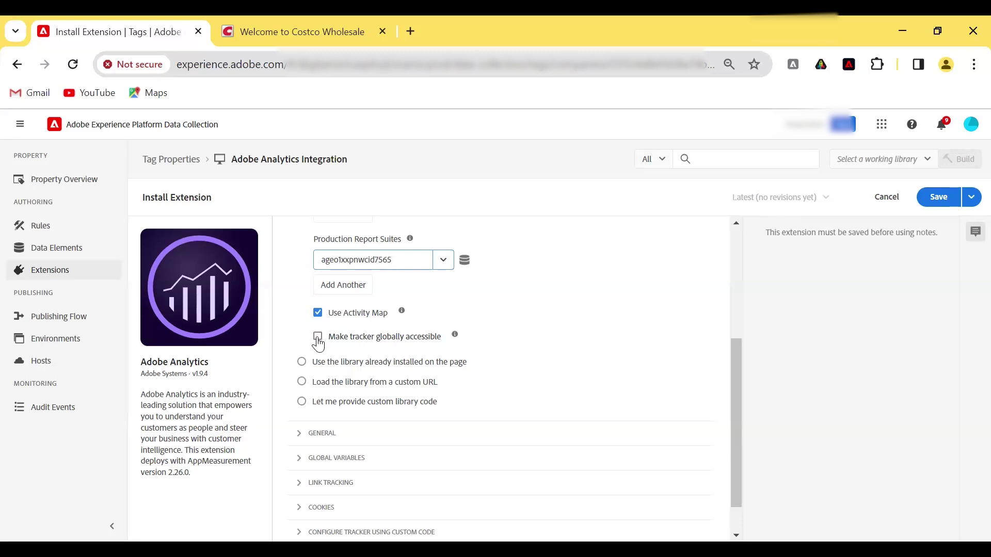
left_click(318, 340)
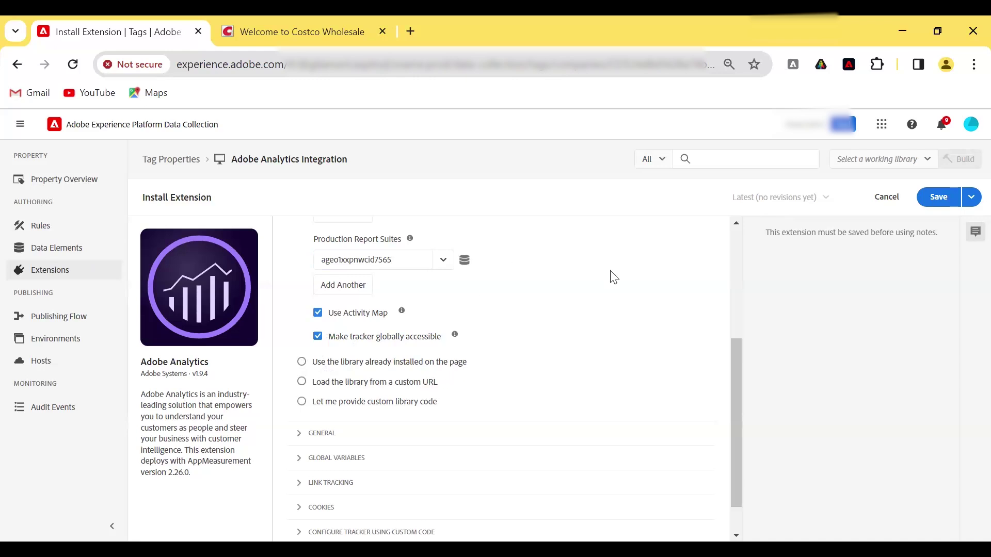
Try using the library already installed on the page with report suites set on the tracker, and switch back to "Manage the library for me"
left_click(301, 361)
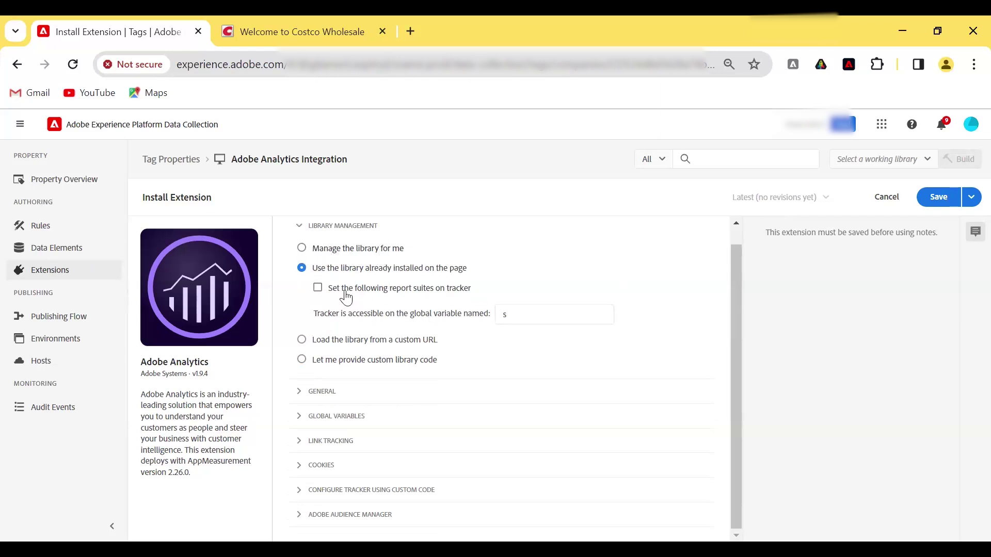
left_click(317, 288)
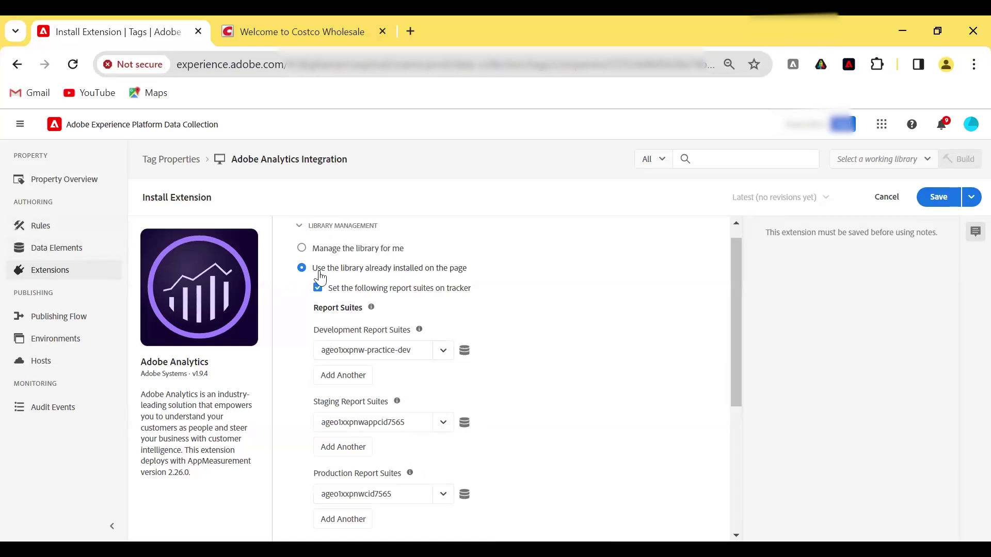
left_click(302, 248)
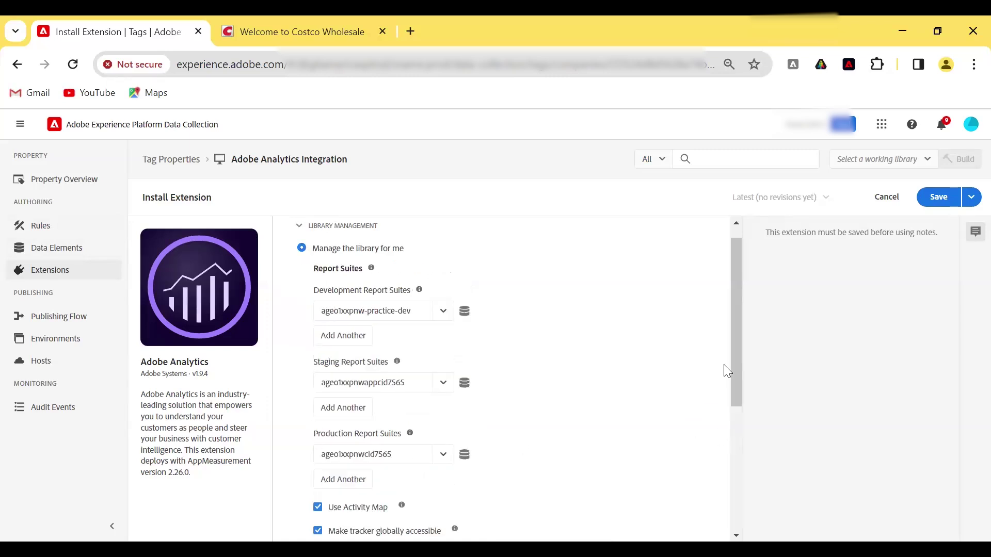
Try the library management option "Let me provide custom library code" and view its settings
left_click_drag(733, 377, 742, 463)
scroll(741, 460, "down", 2)
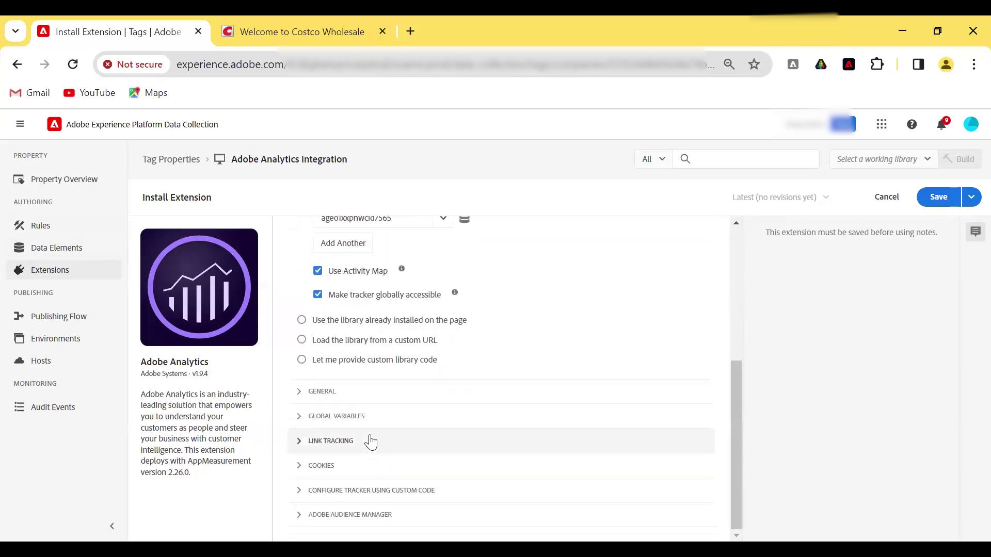
left_click(356, 361)
left_click_drag(740, 443, 740, 338)
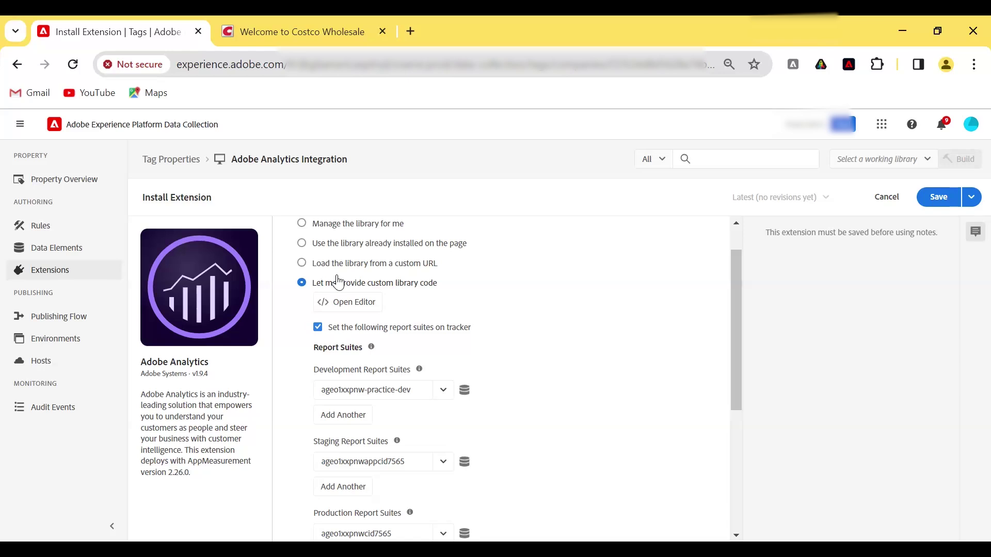
View the page source of the Costco Spring Break Favorites page and search it for "launch"
left_click(252, 29)
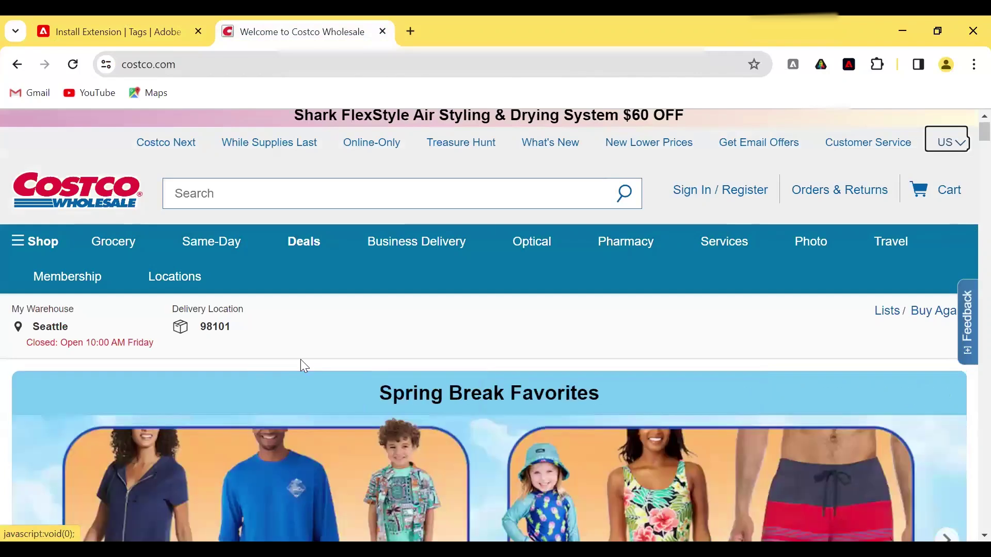
left_click(315, 380)
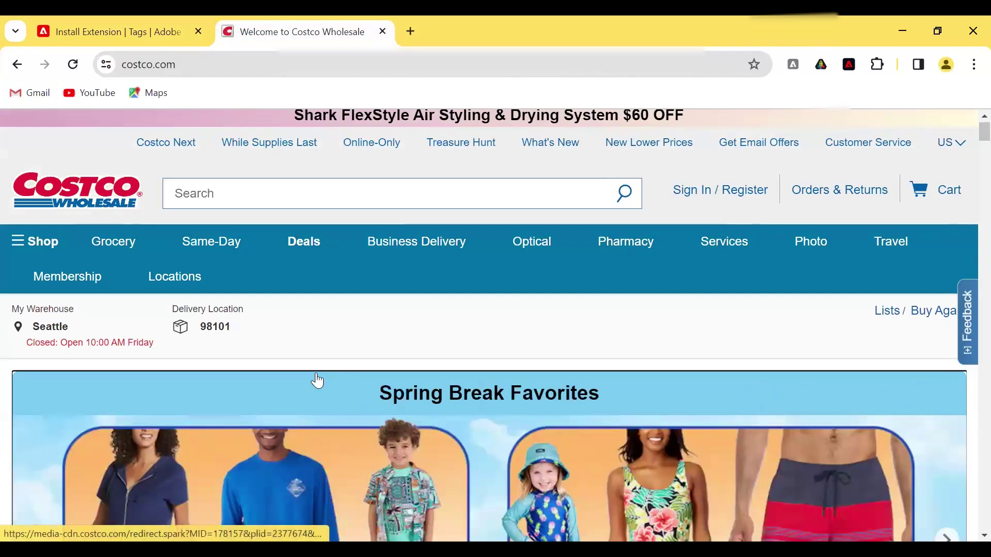
right_click(312, 336)
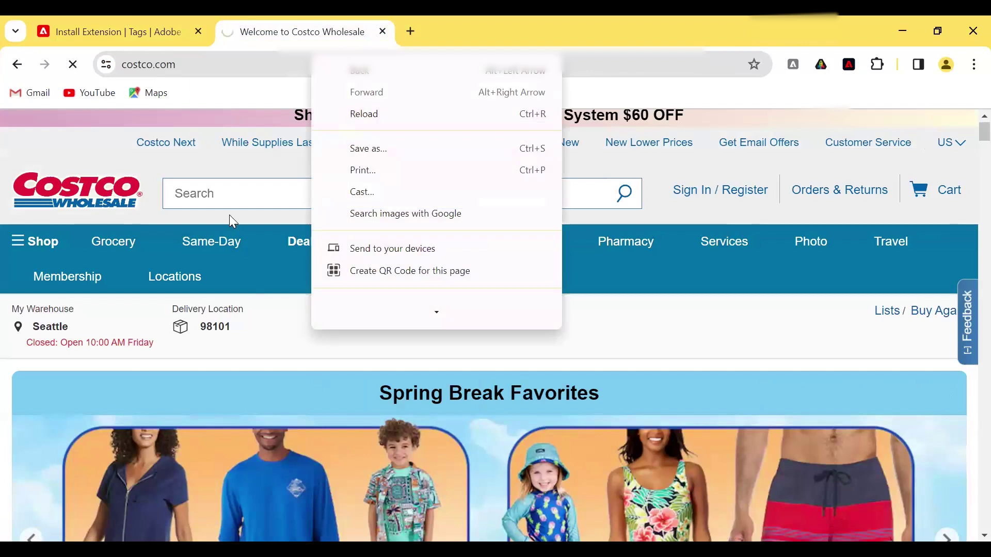
scroll(420, 312, "down", 1)
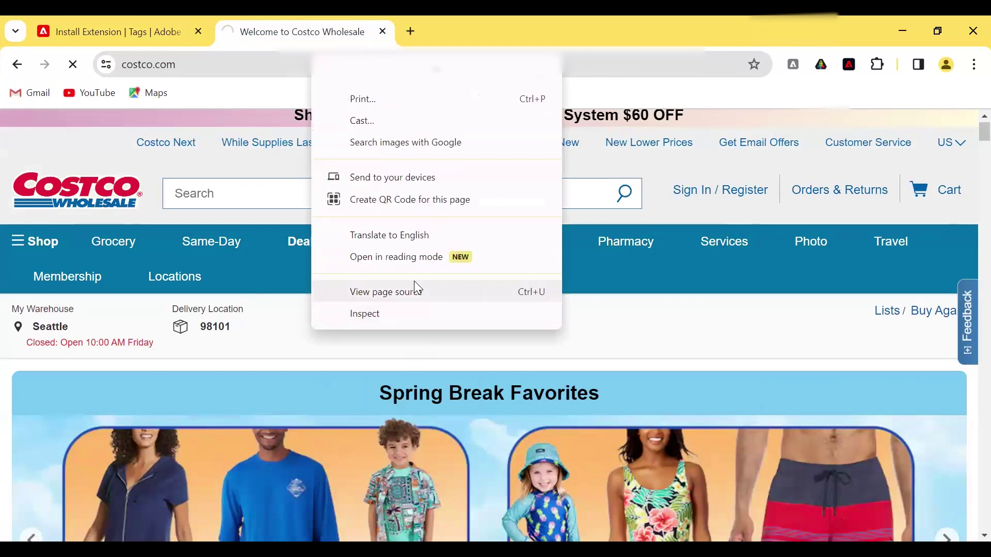
left_click(411, 293)
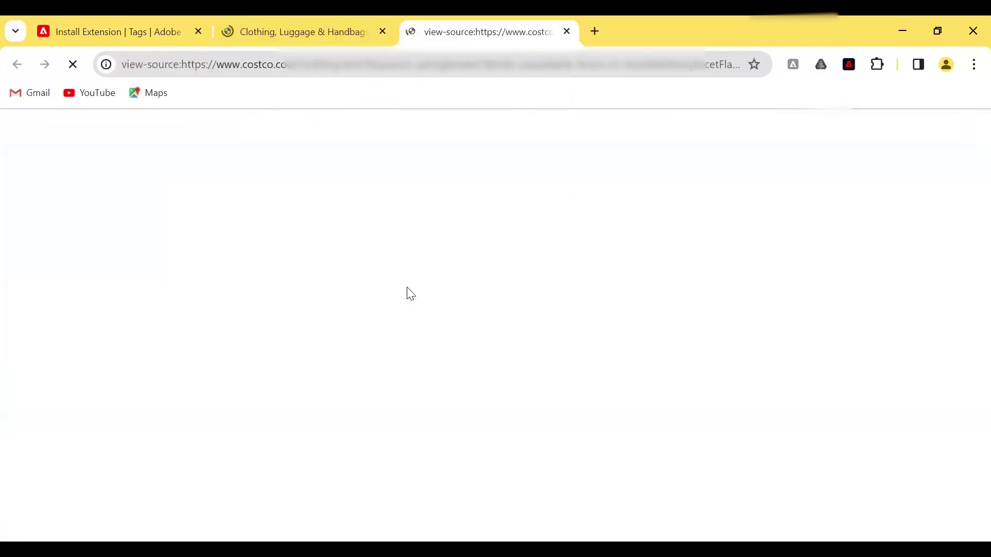
key("ctrl+f")
type("launch")
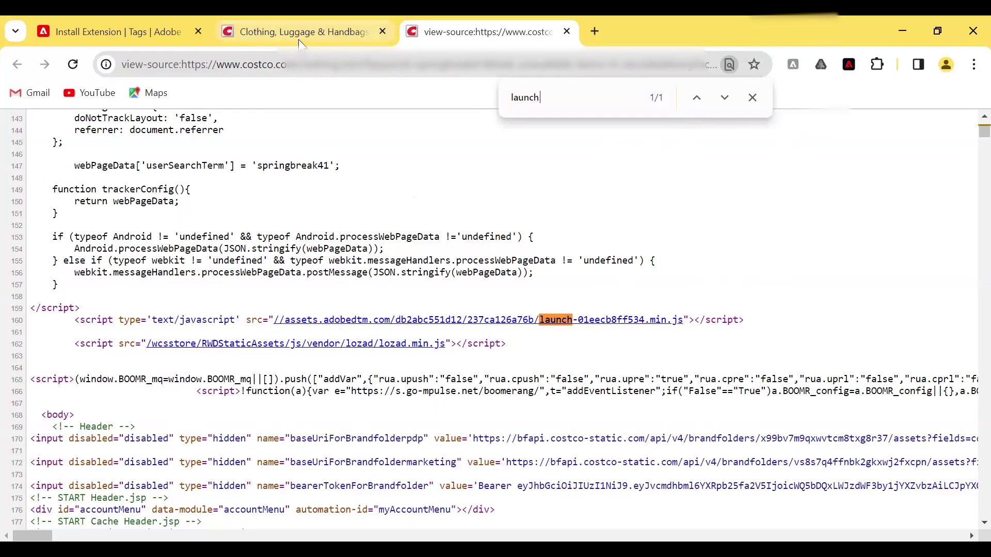
mouse_move(302, 44)
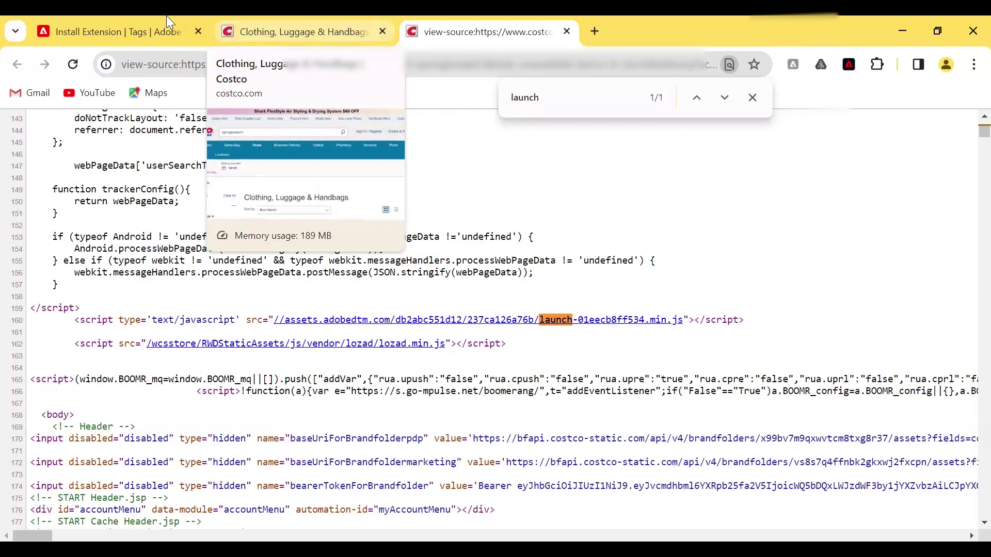
Return to the extension setup and set library management to "Manage the library for me"
left_click(96, 25)
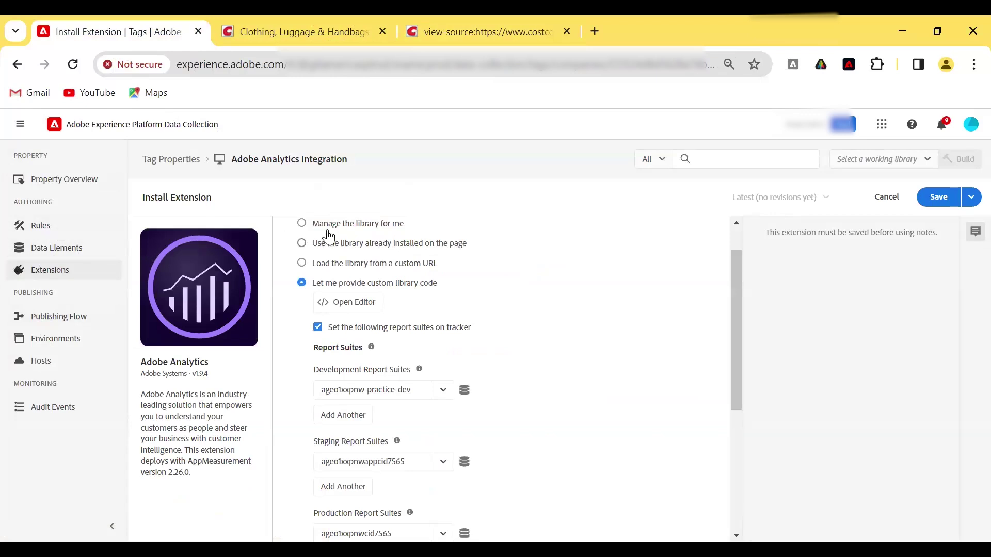
left_click(301, 224)
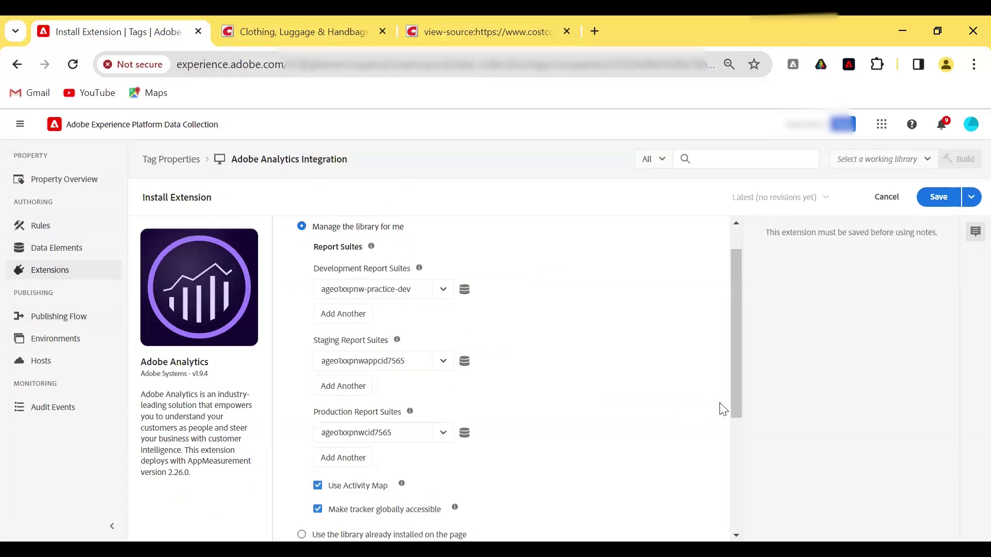
Expand the extension's General settings and choose USD - United States Dollar as the preset currency code
scroll(736, 394, "down", 4)
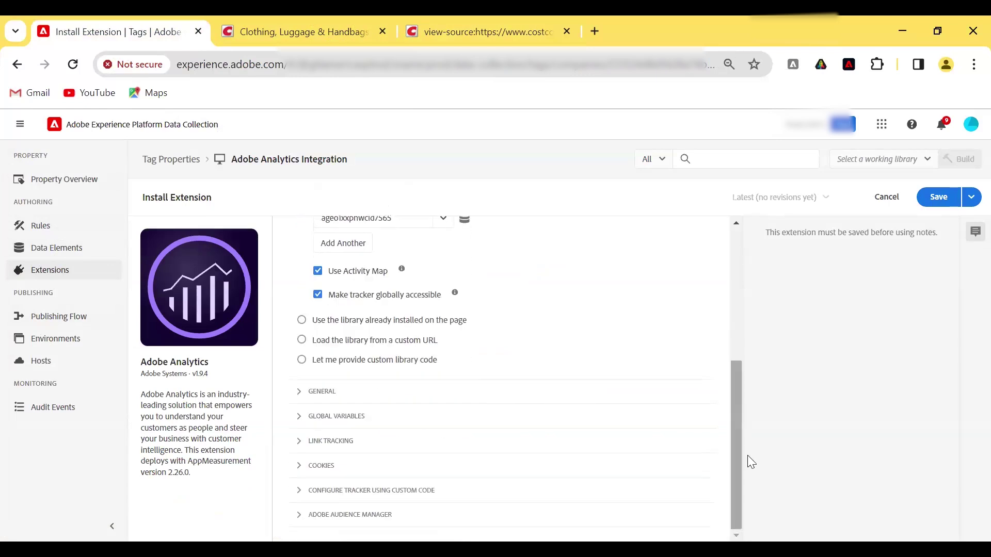
left_click(344, 398)
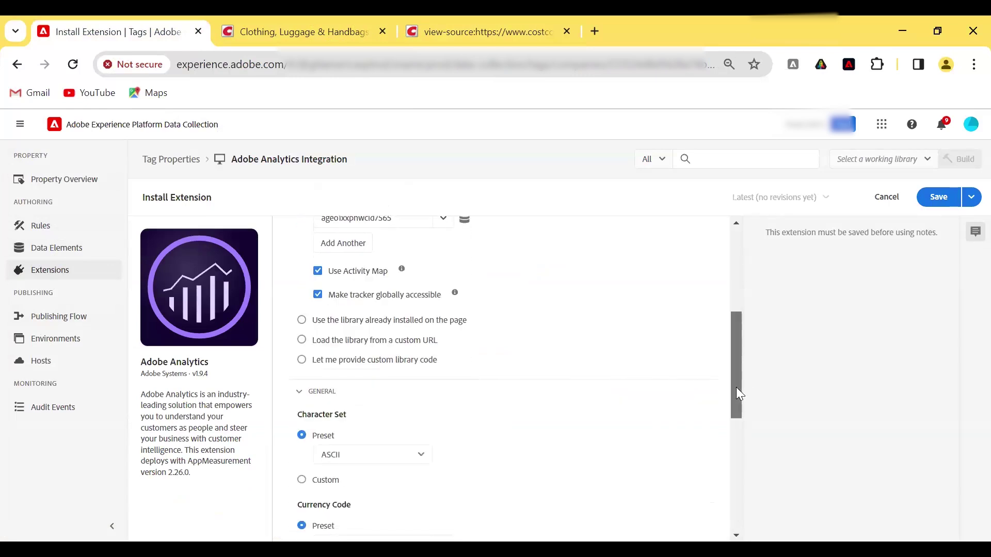
scroll(738, 408, "down", 3)
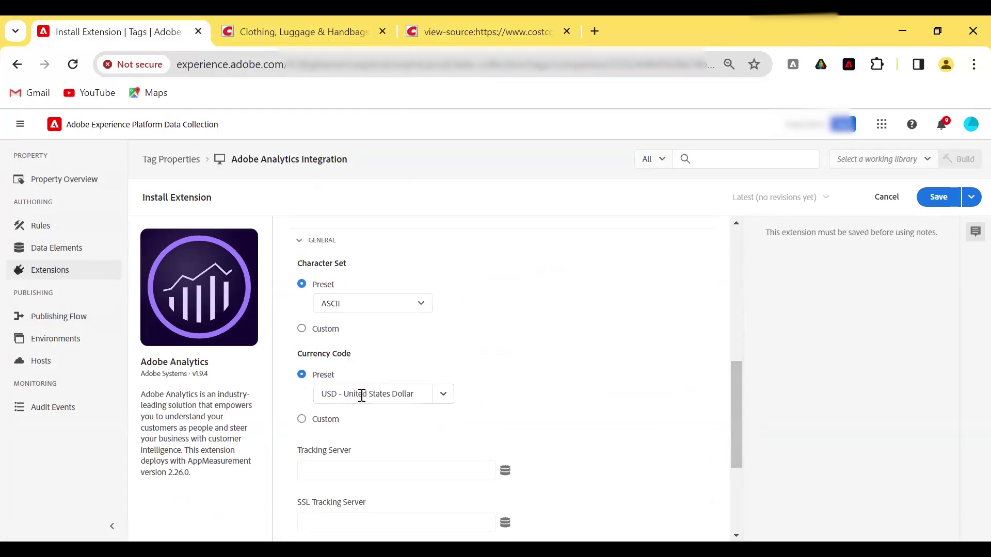
left_click(447, 395)
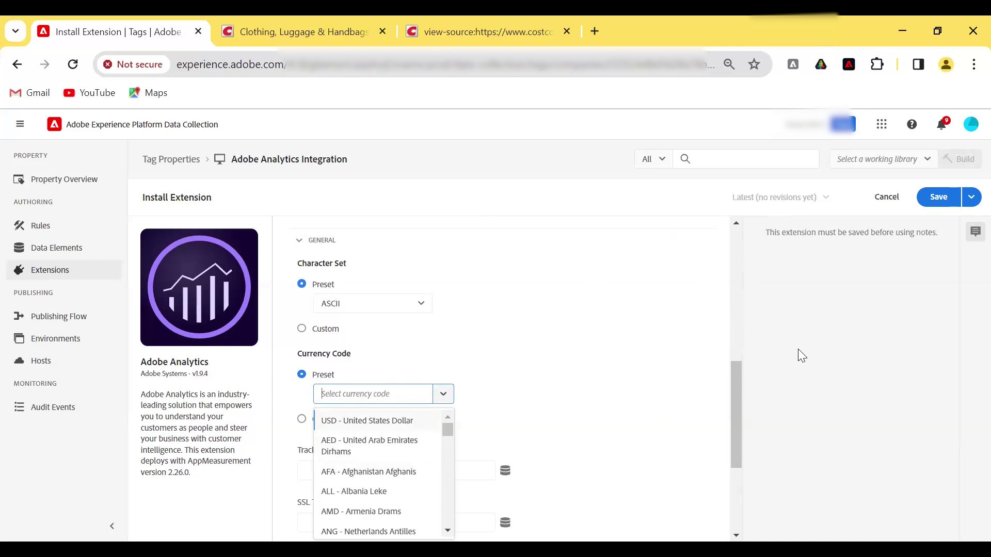
left_click(375, 421)
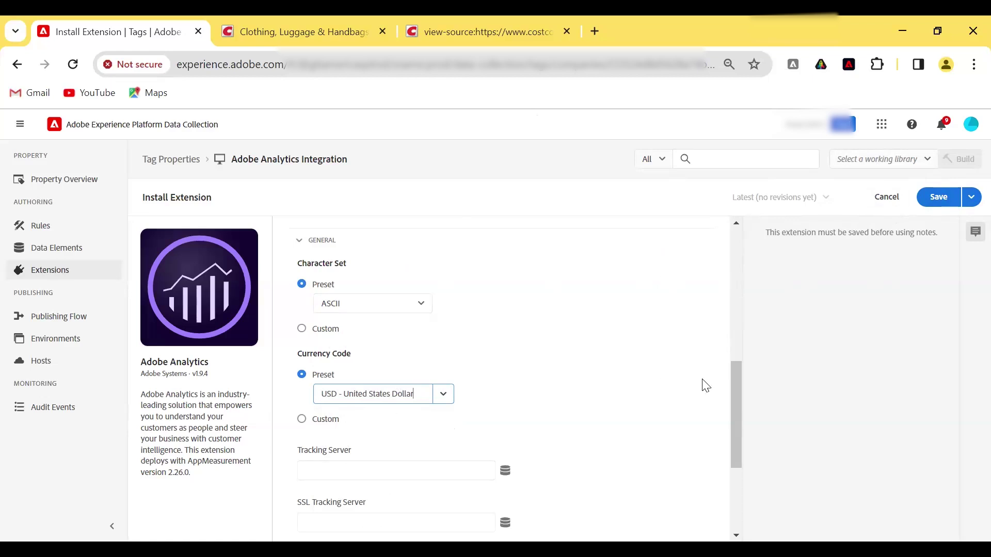
left_click_drag(736, 437, 736, 461)
scroll(733, 461, "down", 2)
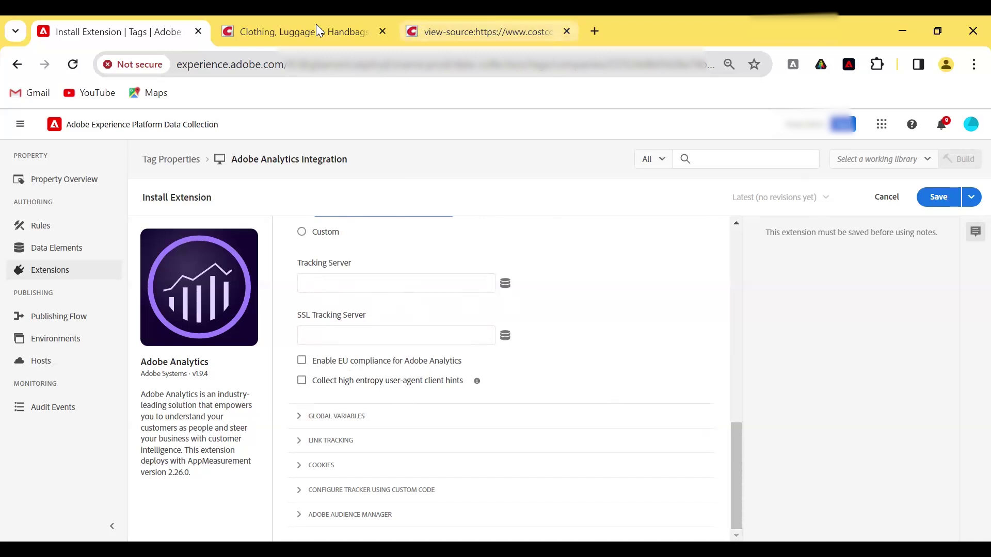
Switch to the Costco page and record its b/ss network requests in the developer tools while loading the Costco homepage
key("ctrl+shift+Tab")
key("ctrl+shift+Tab")
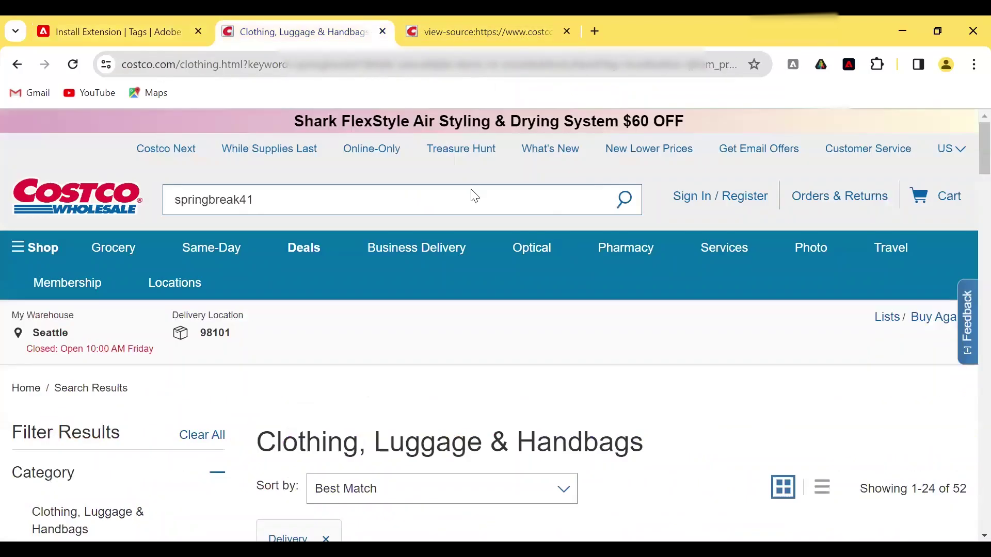
key("ctrl+shift+i")
left_click(618, 123)
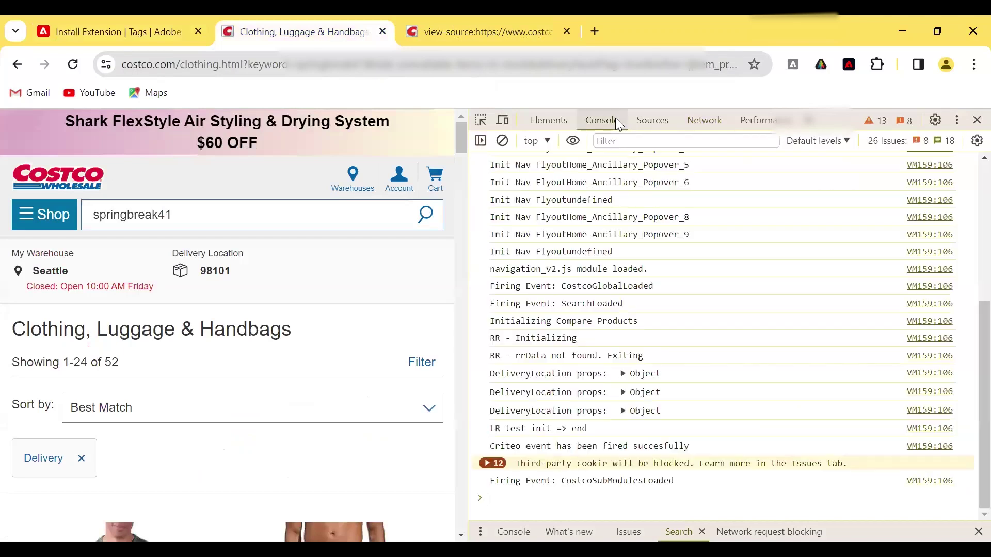
left_click(699, 120)
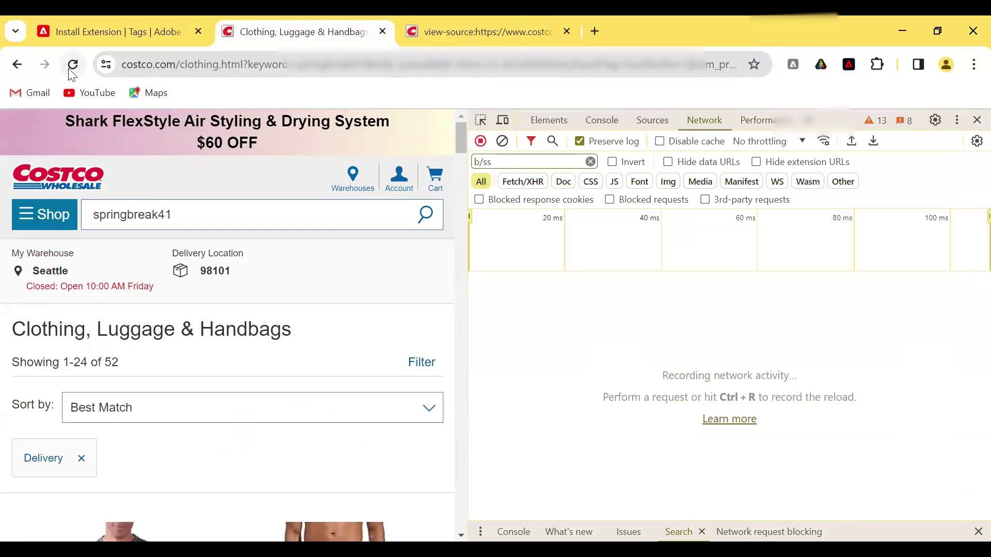
left_click(65, 178)
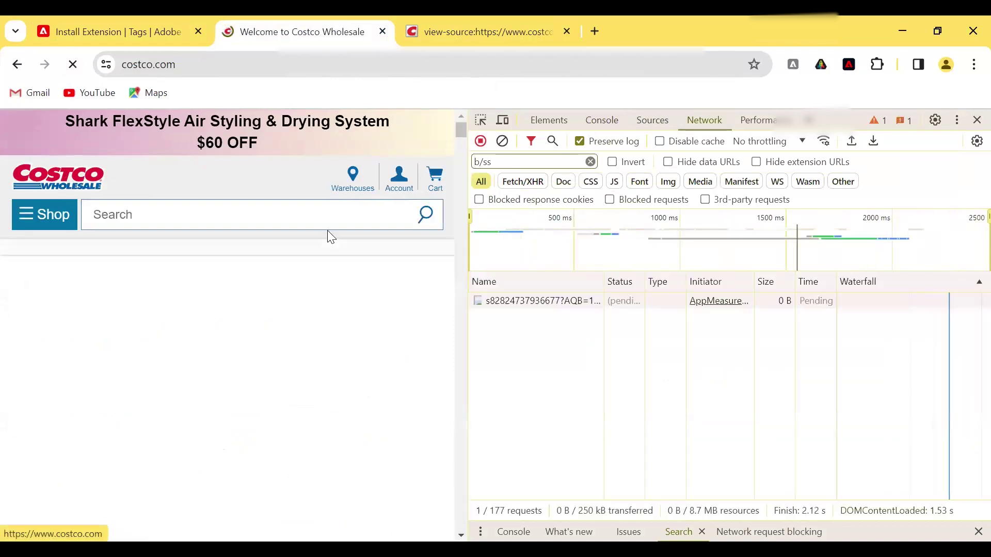
Open the captured b/ss request and examine its request URL and headers
left_click(539, 303)
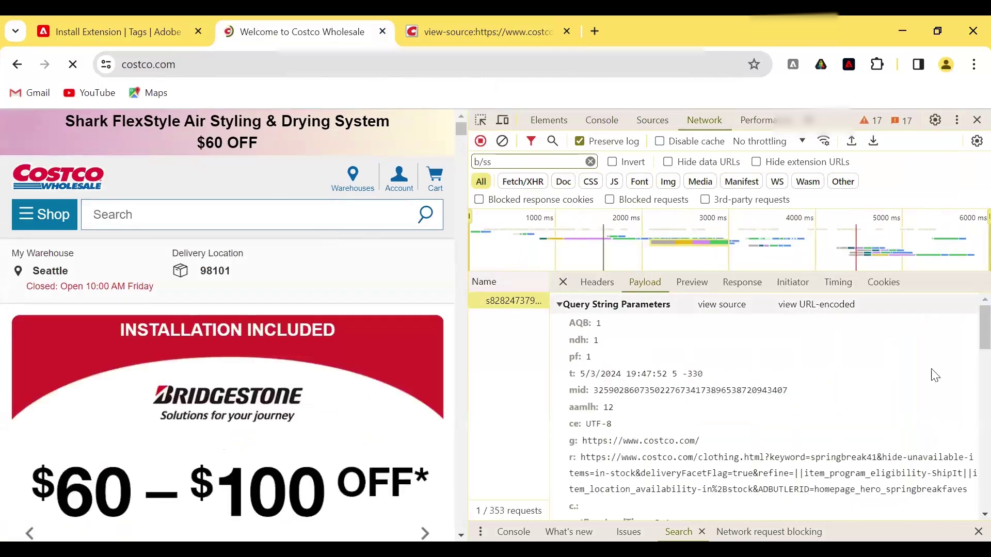
left_click(609, 285)
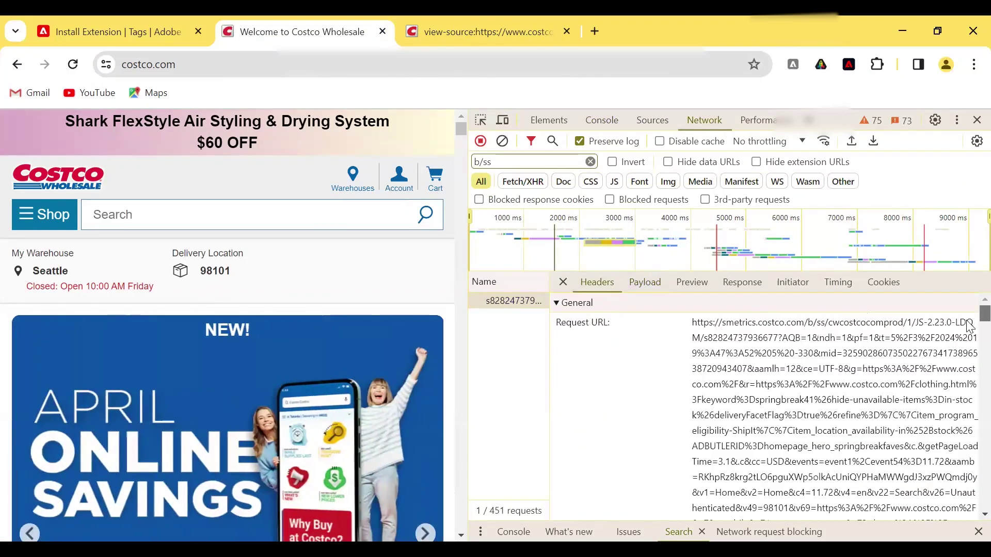
scroll(970, 330, "down", 5)
scroll(970, 370, "down", 10)
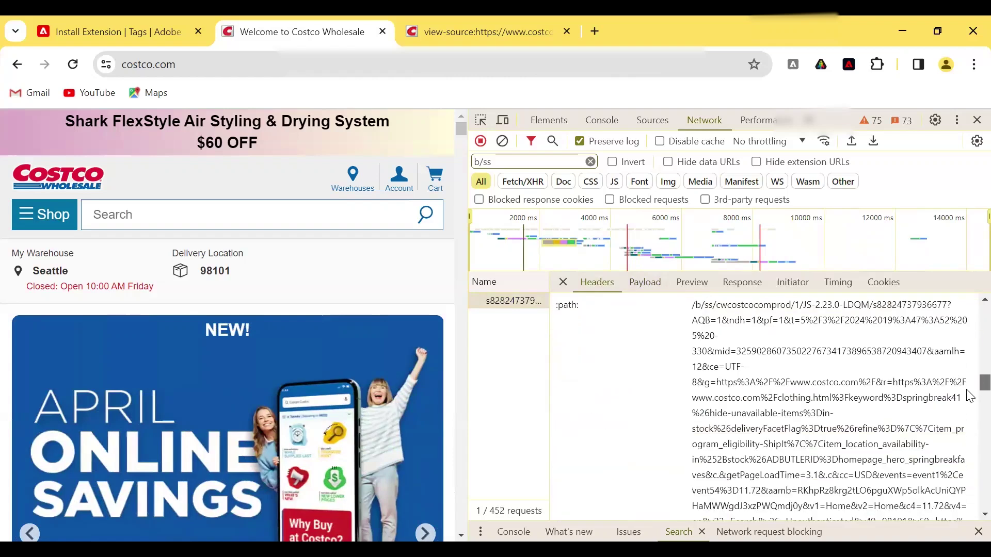
scroll(971, 449, "down", 8)
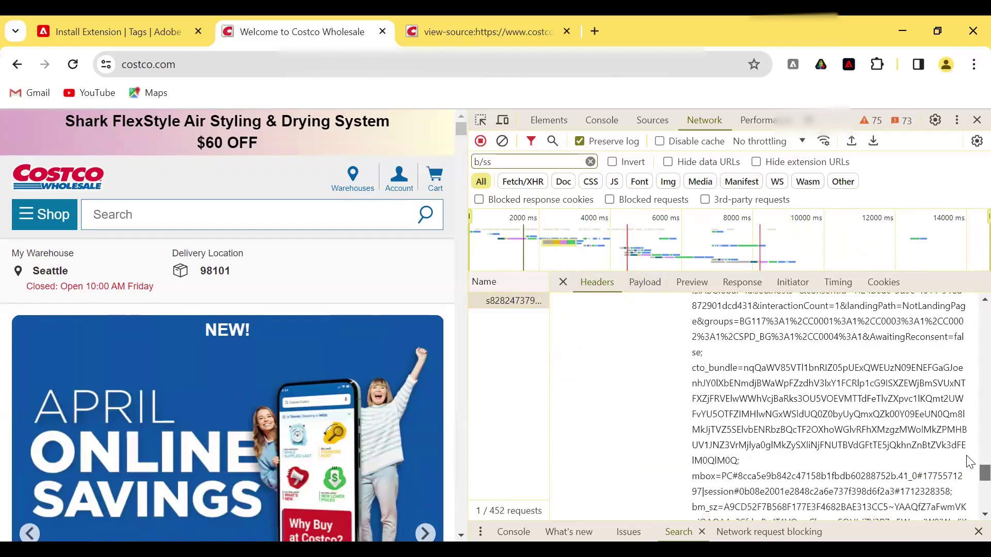
Examine the query string parameters in the b/ss request's payload
left_click(646, 282)
scroll(970, 362, "down", 8)
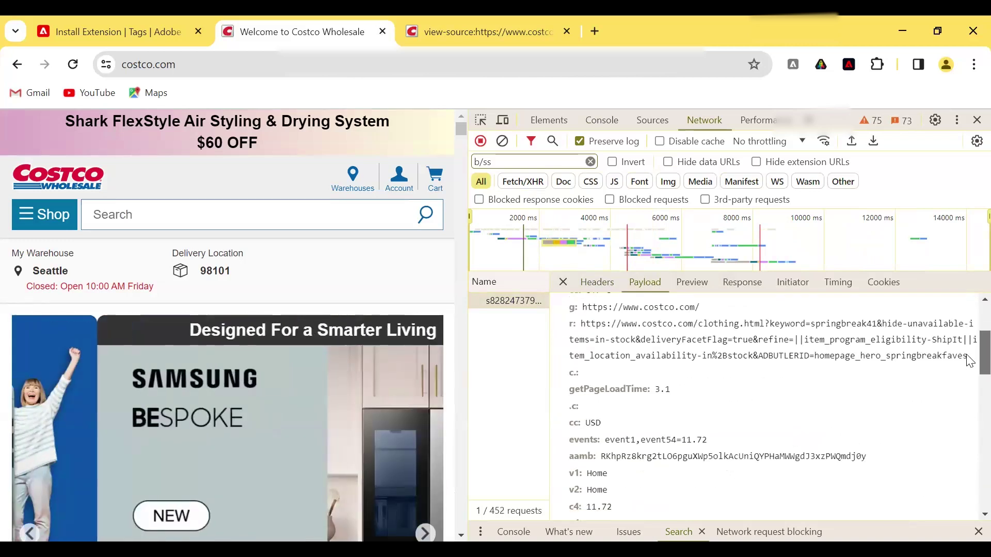
scroll(969, 413, "down", 6)
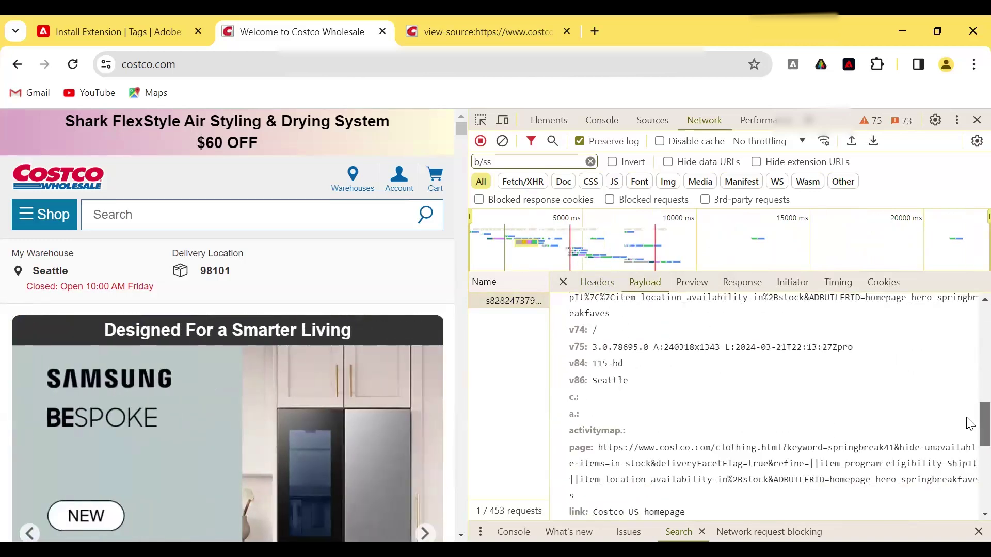
scroll(969, 467, "down", 3)
scroll(968, 362, "up", 10)
scroll(969, 331, "up", 2)
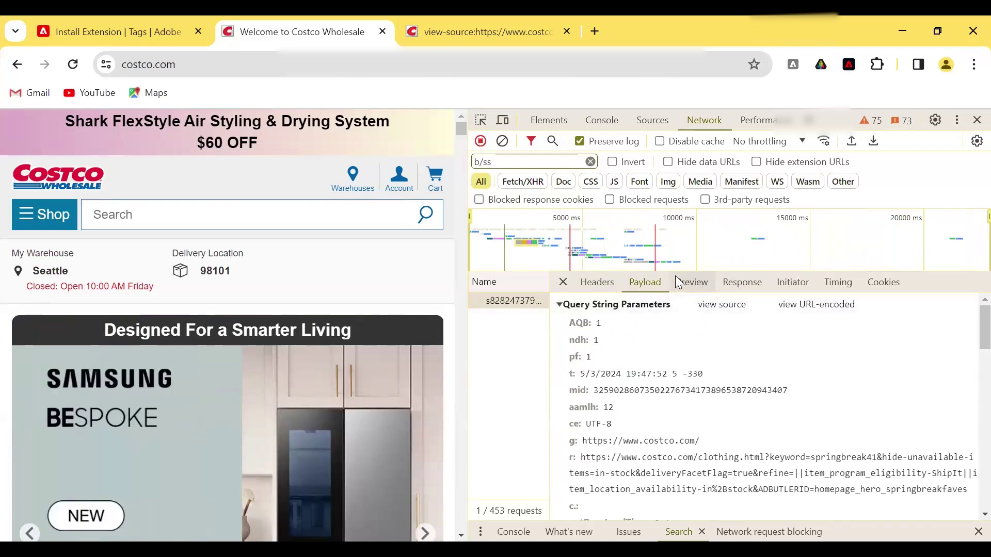
Copy the beginning of the b/ss request URL from the headers into a new browser tab's address field and inspect its server part
left_click(608, 276)
left_click_drag(692, 323, 832, 403)
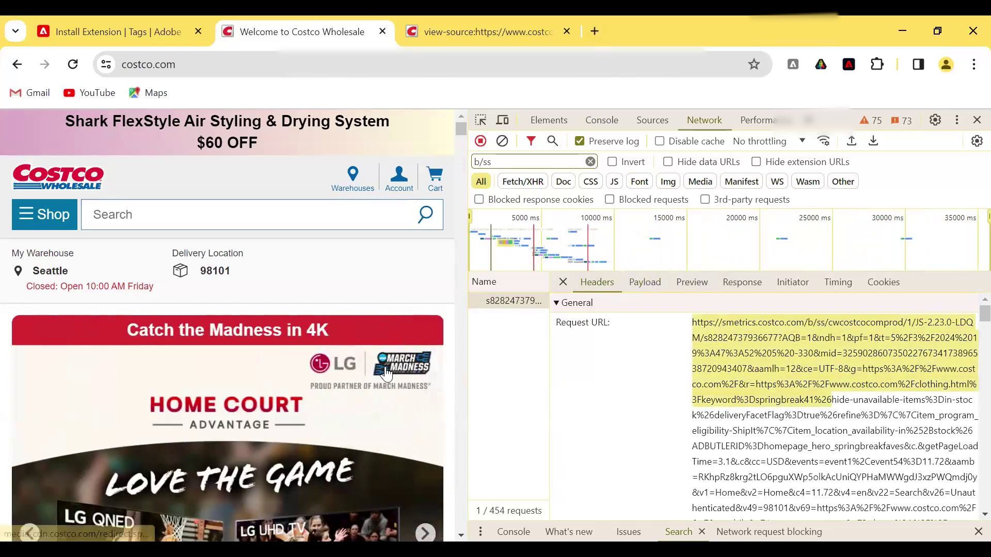
left_click(594, 31)
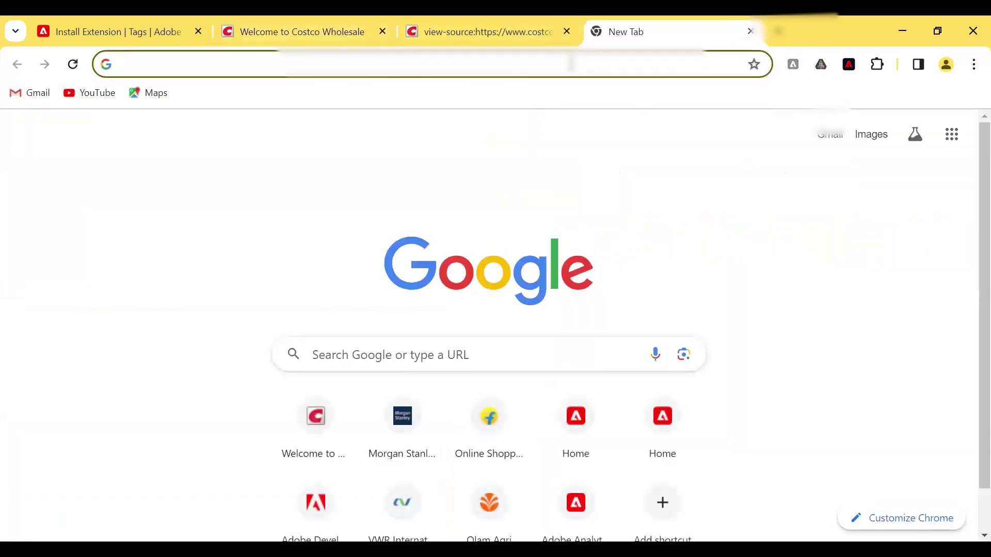
key("ctrl+v")
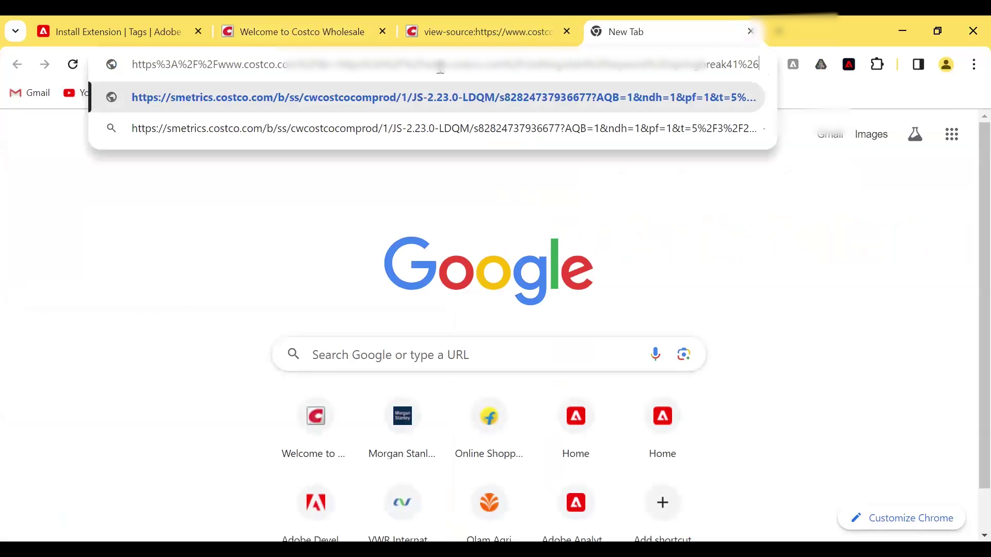
left_click_drag(228, 66, 42, 67)
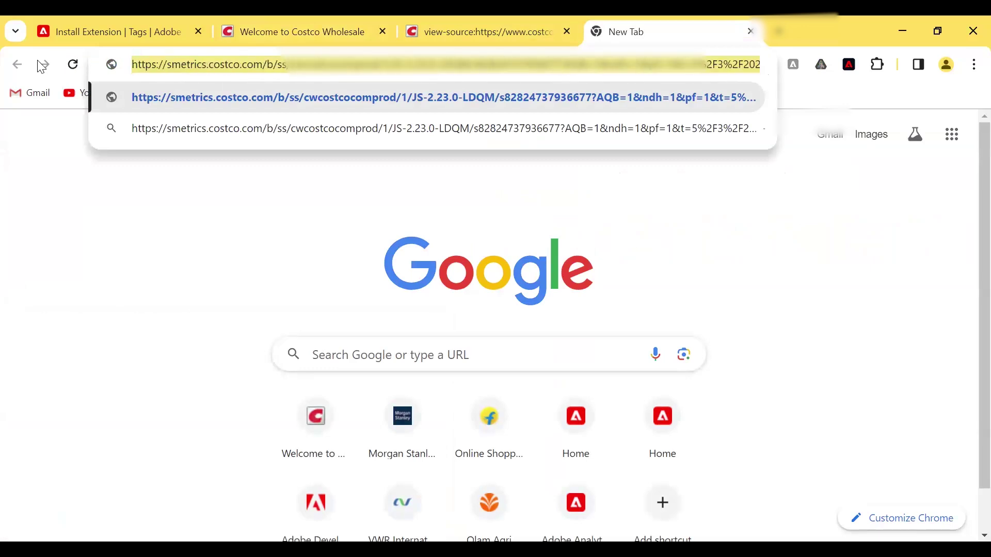
left_click(267, 60)
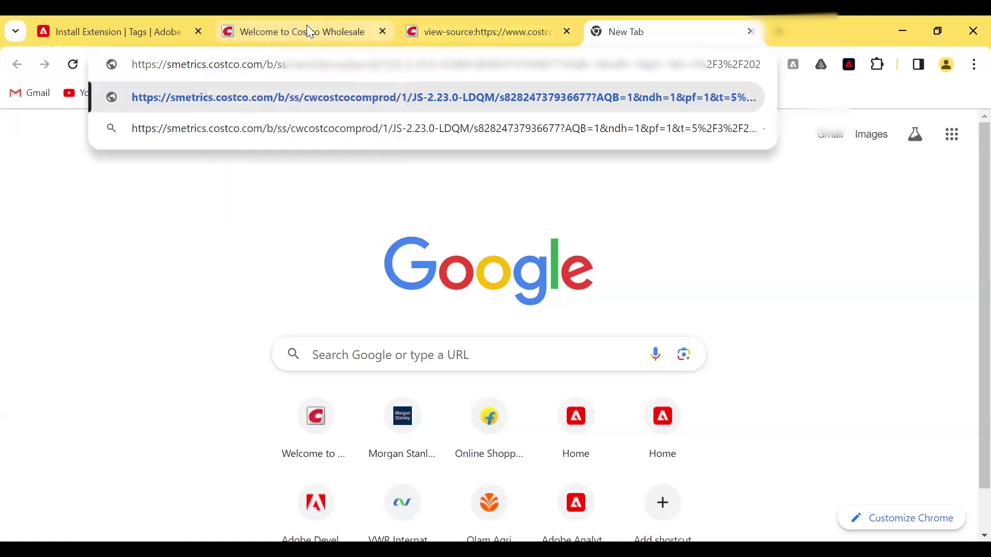
Load morganstanley.com in another new tab and inspect the request URL of its b/ss network request
left_click(337, 16)
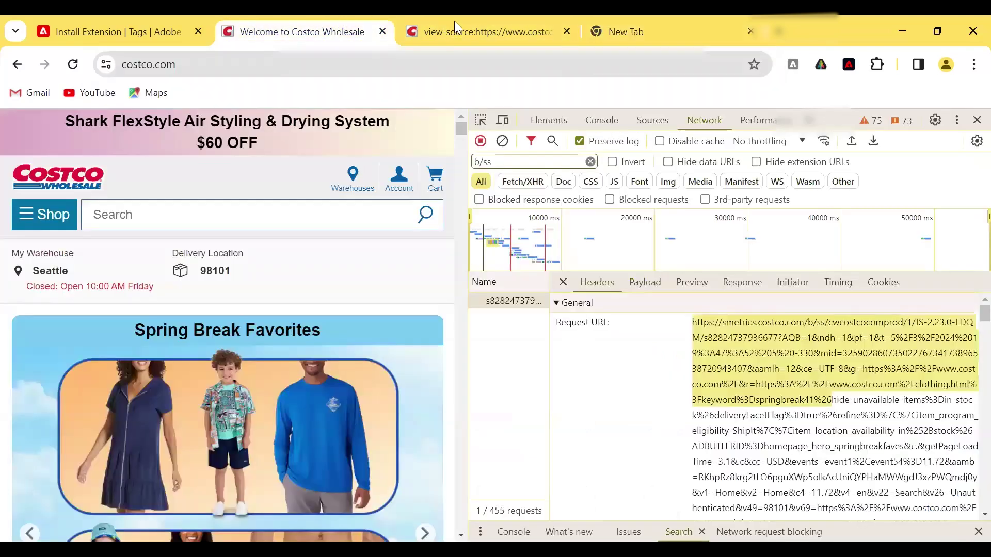
left_click(778, 32)
type("morganstanley.com")
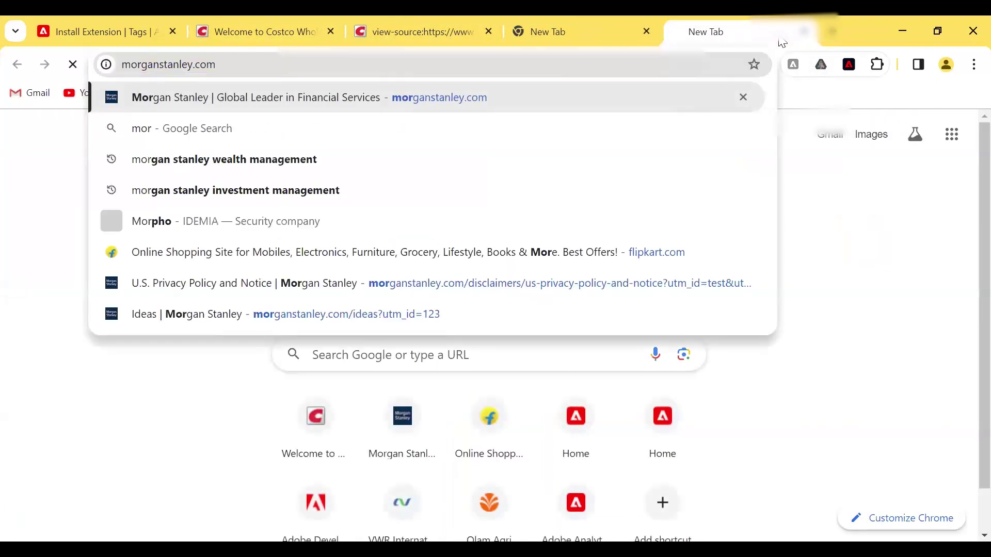
key("Return")
key("ctrl+shift+i")
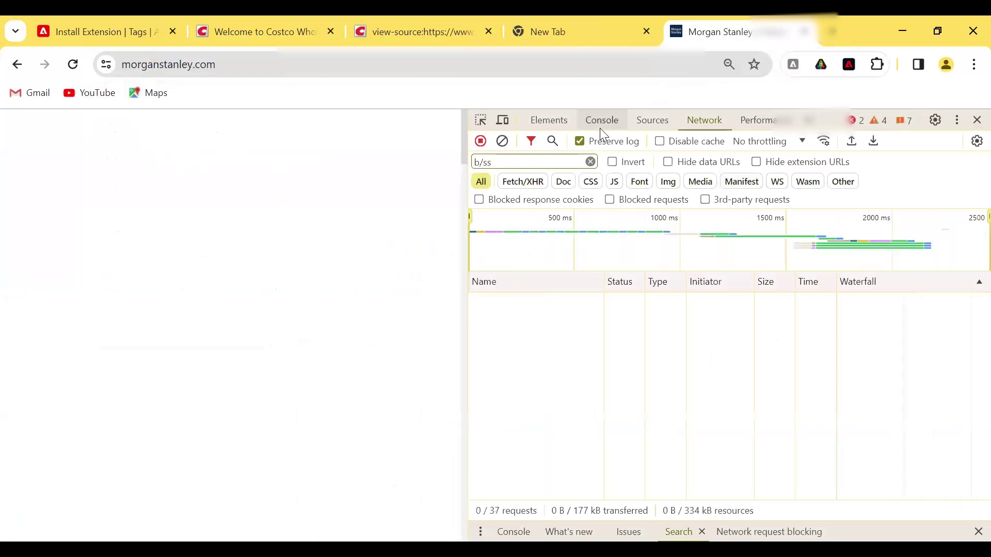
left_click(435, 66)
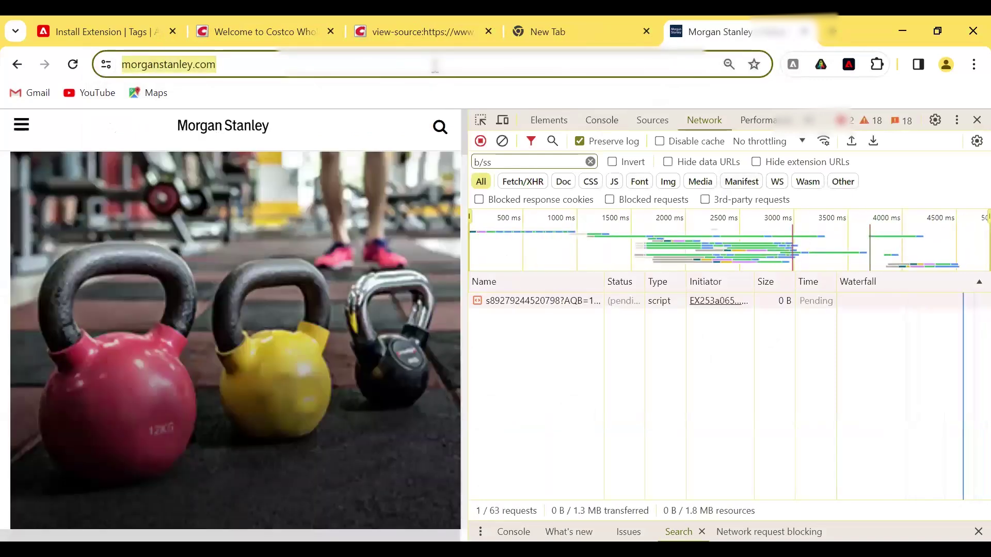
left_click(550, 302)
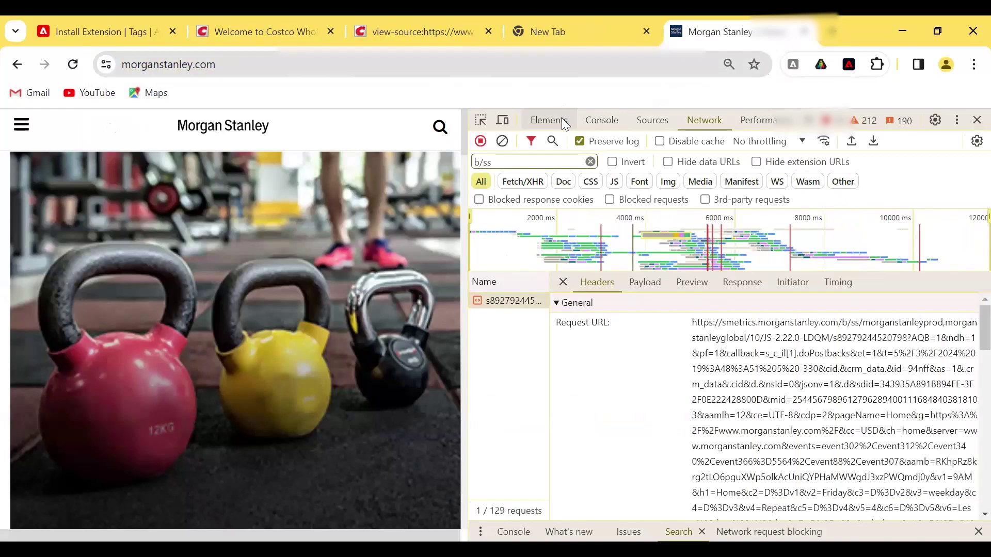
Evaluate s.trackingServer; in the Morgan Stanley page's console
left_click(588, 120)
type("s.tra")
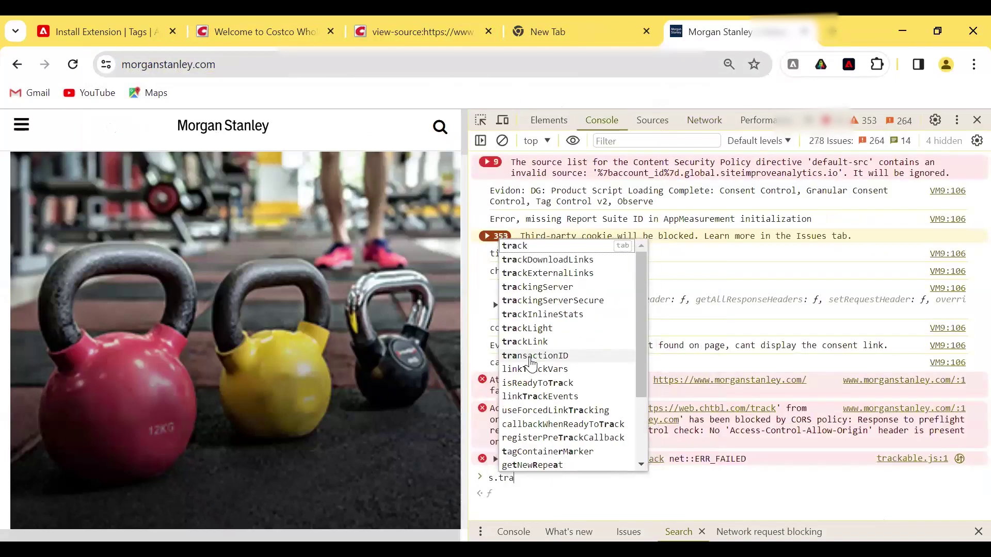
key("Down")
key("Down")
key("Down")
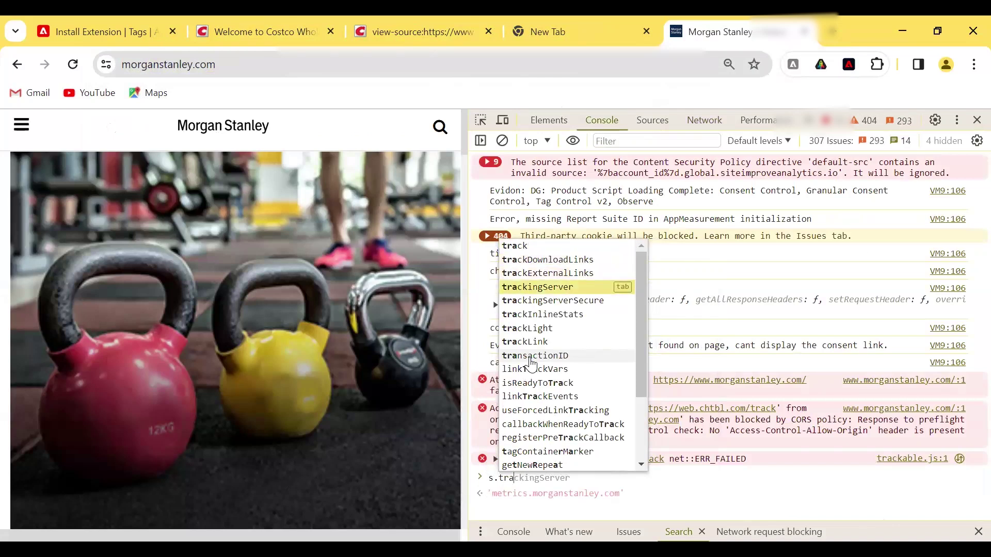
key("Tab")
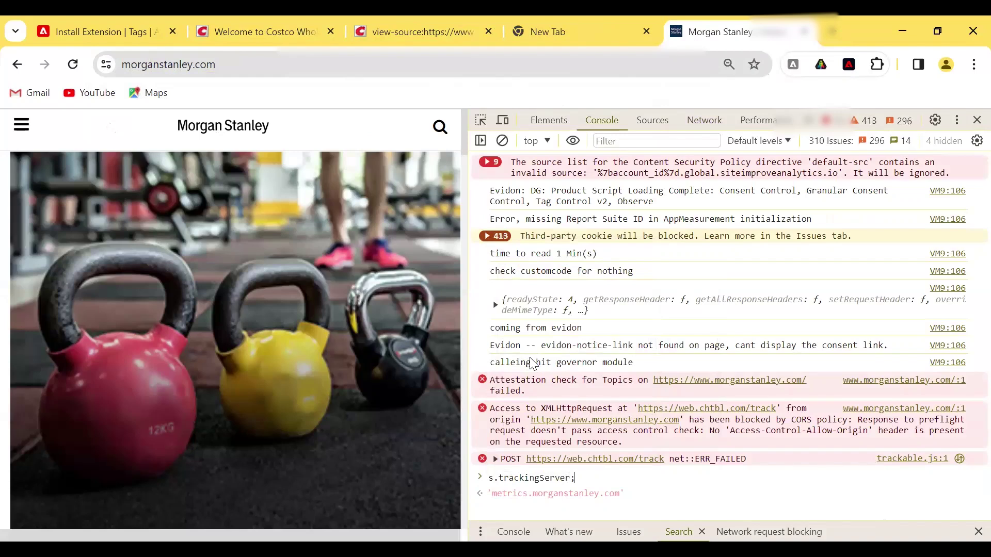
type(";")
key("Return")
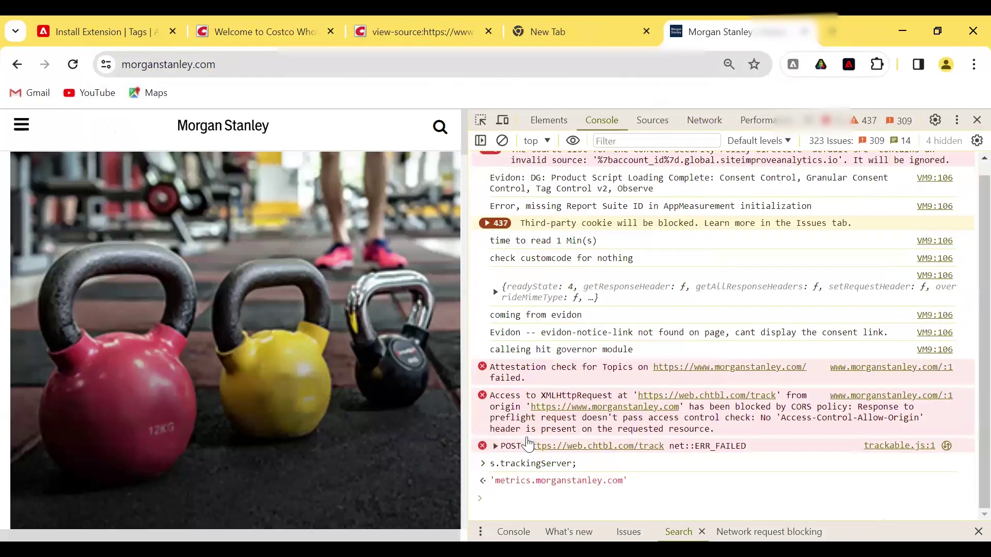
Check the extension's Tracking Server fields against the console output for Morgan Stanley, and switch to the Costco page source
left_click(230, 17)
left_click(113, 23)
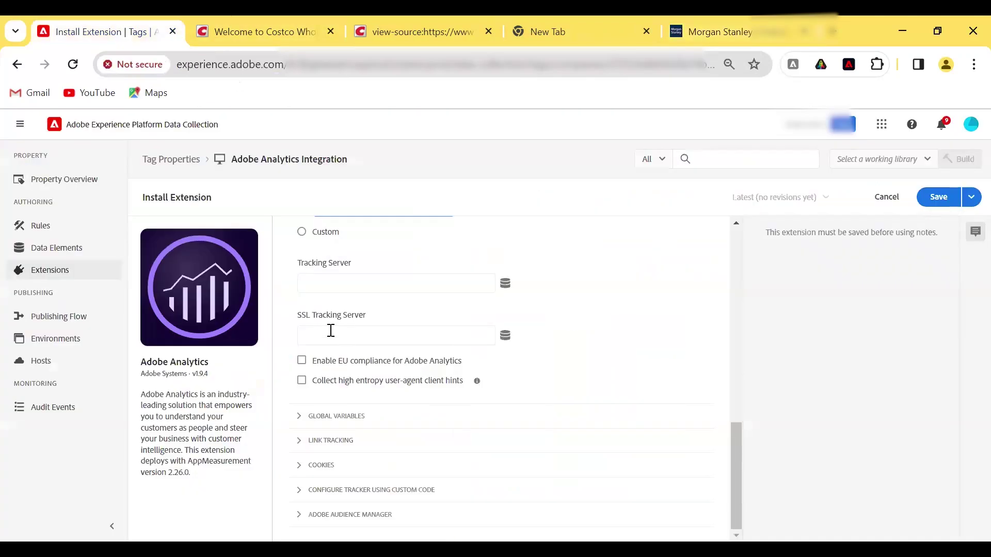
left_click(720, 32)
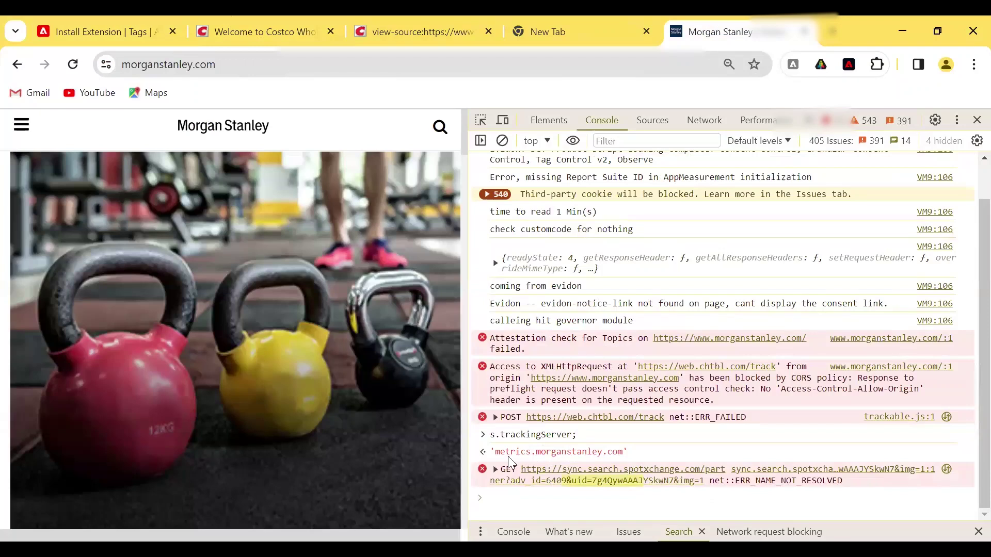
triple_click(533, 453)
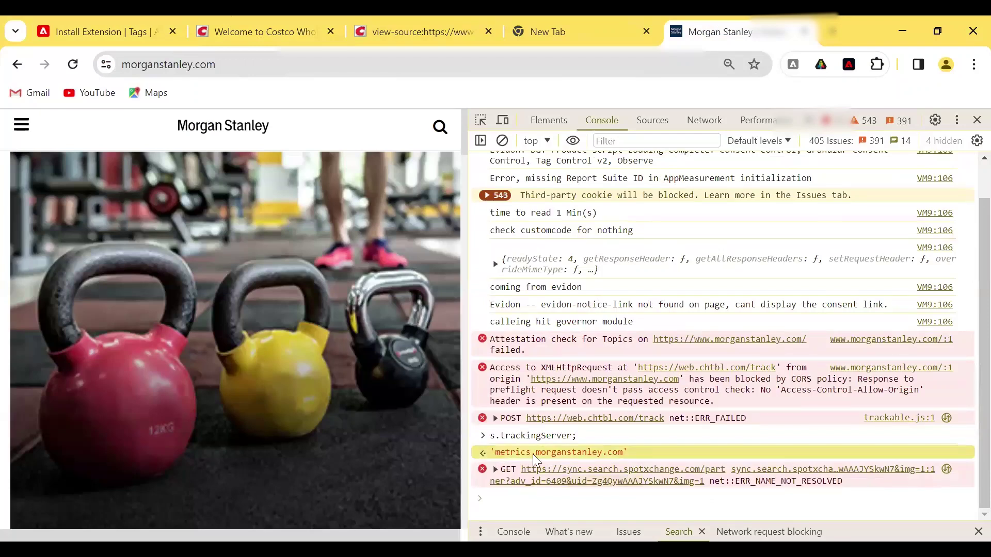
left_click(454, 26)
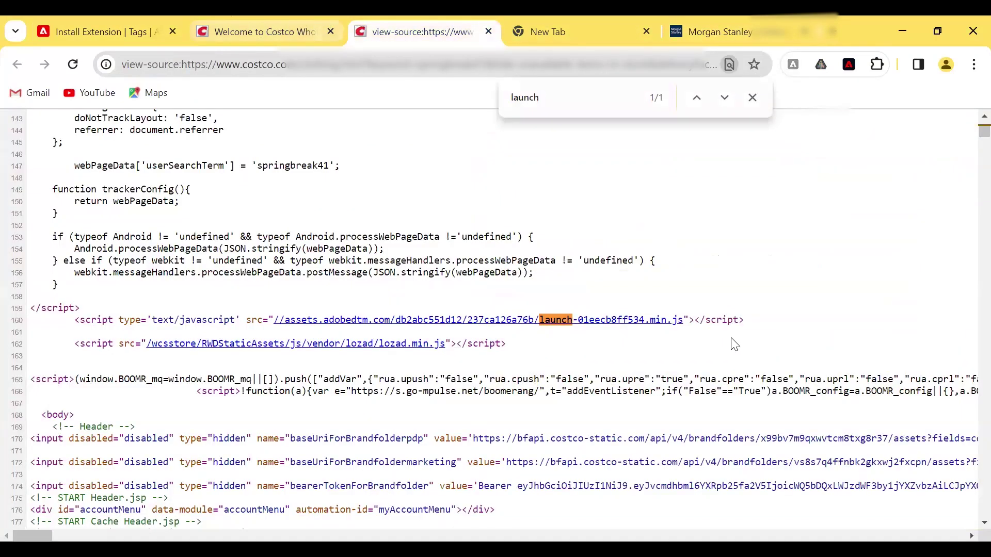
Evaluate s.trackingServerSecure; in the Morgan Stanley page's console and highlight the returned server name
key("ctrl+shift+Tab")
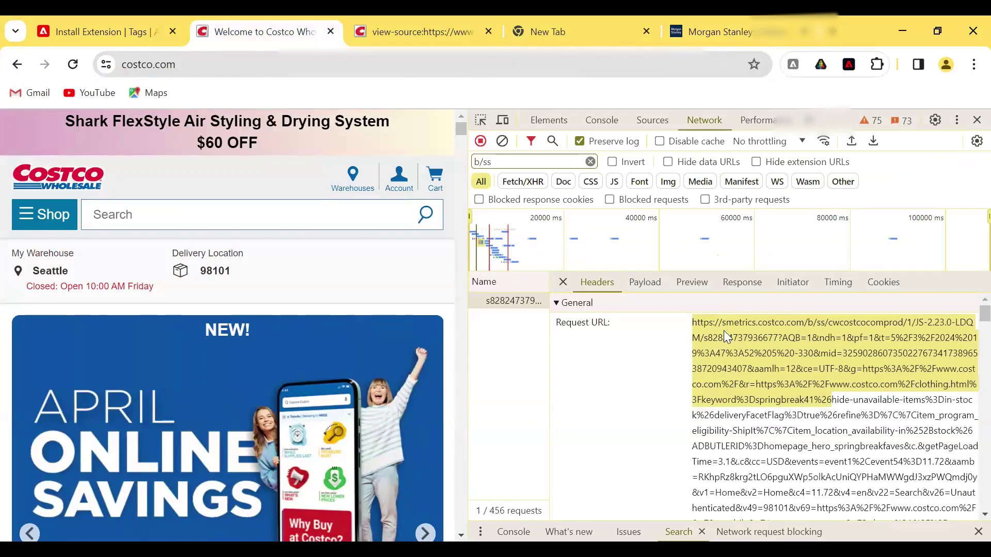
left_click(733, 30)
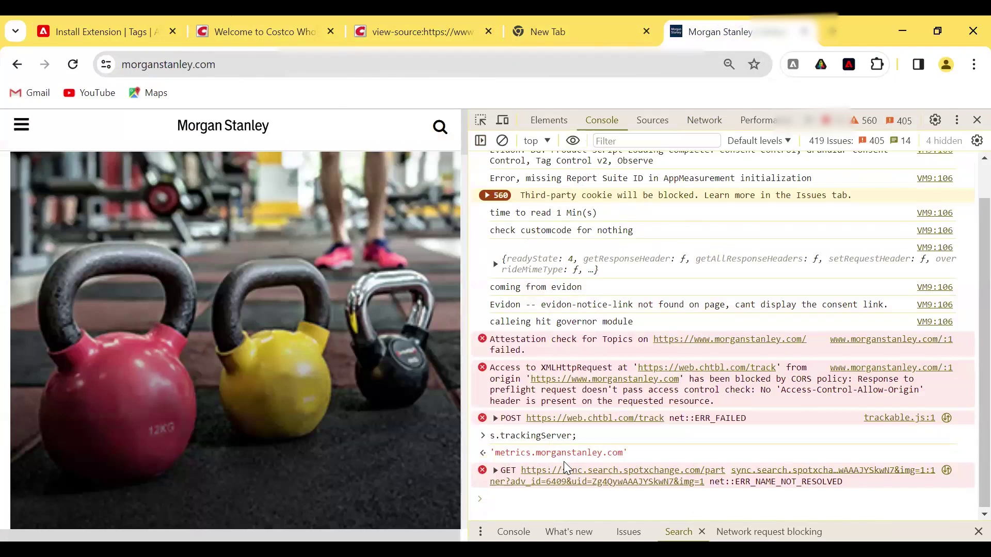
type("s.")
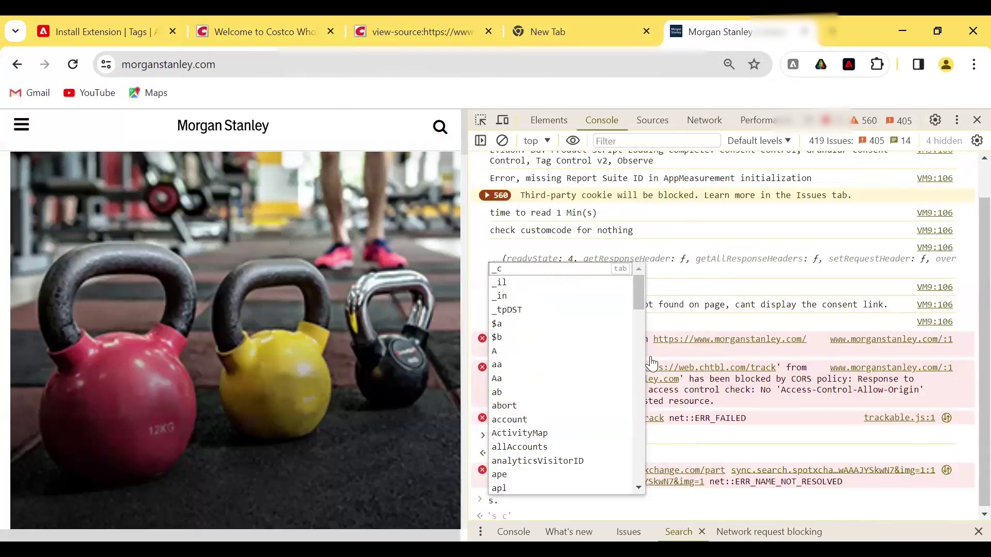
type("tra")
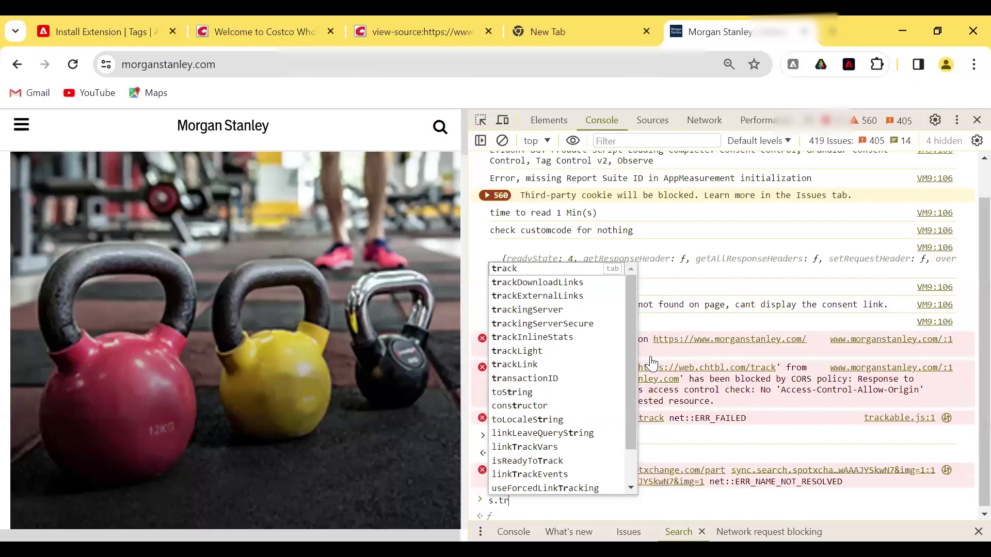
left_click(583, 324)
key("Return")
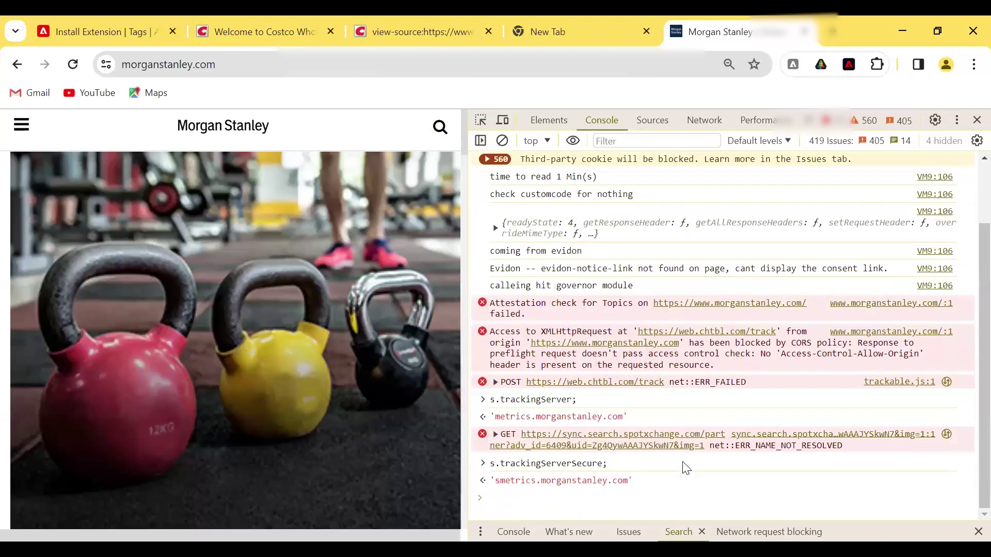
double_click(555, 481)
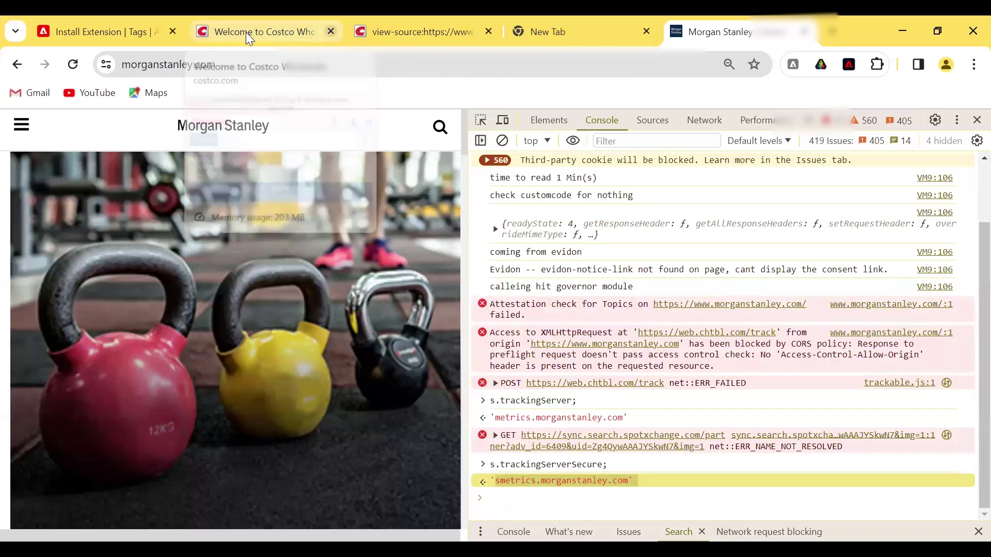
Go back to the Adobe Analytics extension configuration, expand its Global Variables section and review the eVars, Props and Hierarchy settings
left_click(401, 33)
left_click(263, 31)
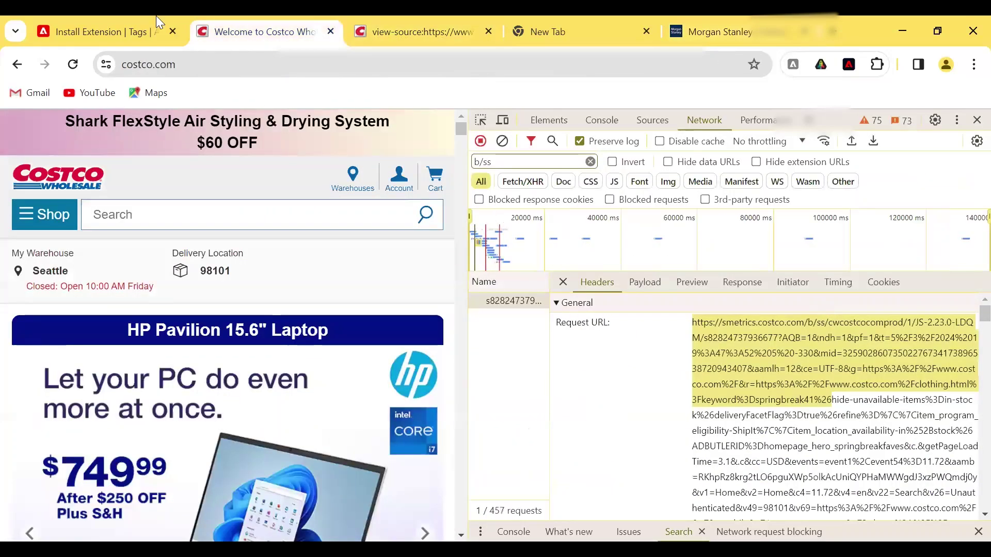
left_click(101, 20)
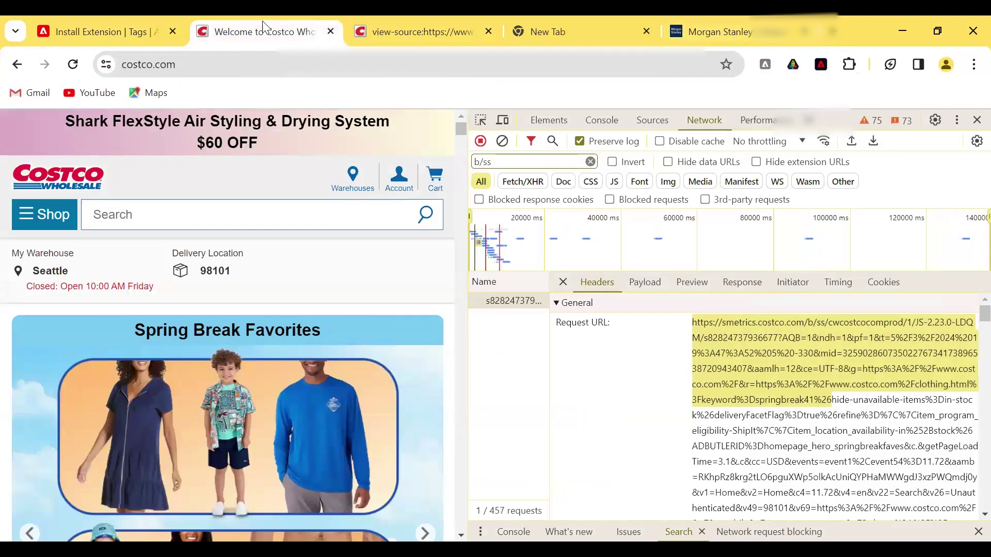
left_click(106, 31)
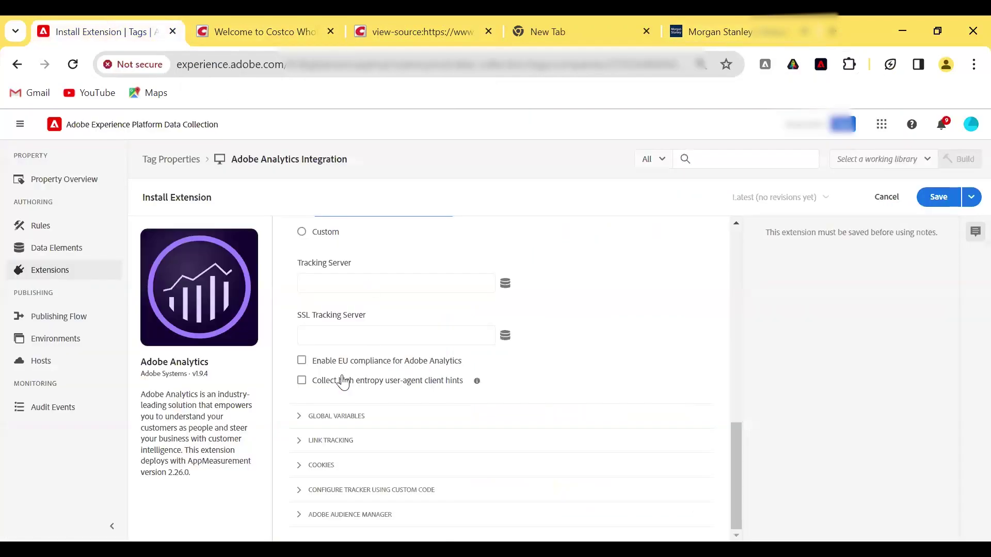
left_click(356, 418)
left_click_drag(736, 428, 736, 464)
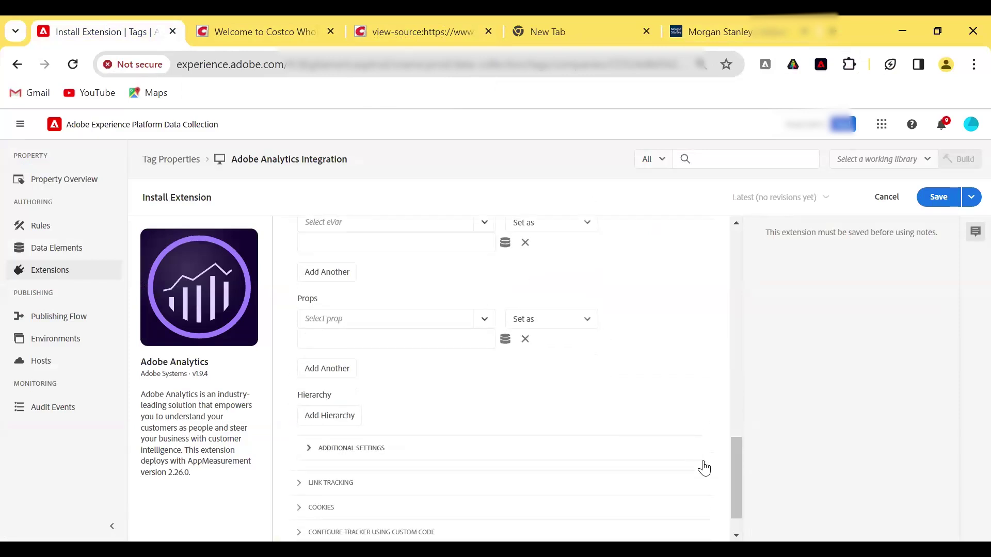
scroll(704, 469, "up", 1)
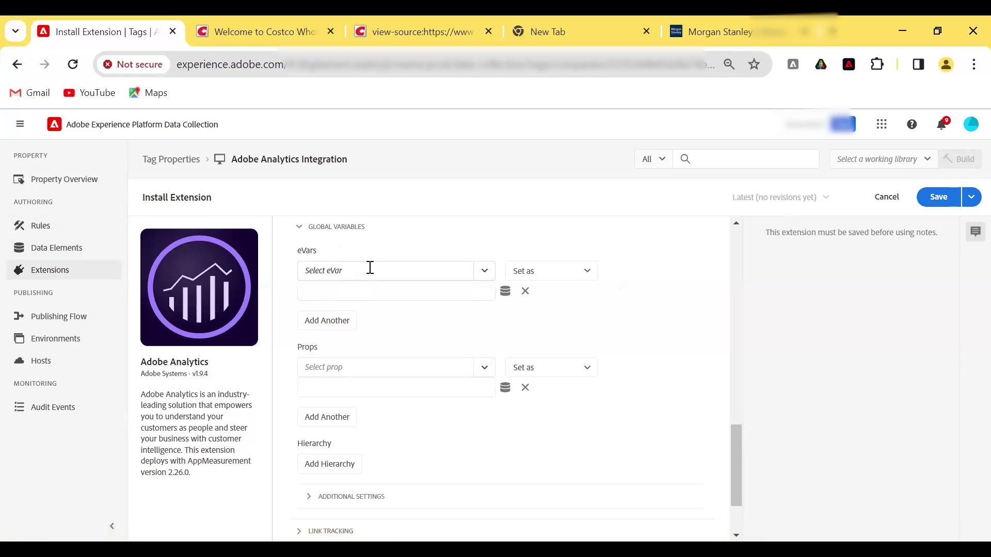
Check the Costco home page's address and return to the extension configuration
left_click(283, 31)
left_click(102, 66)
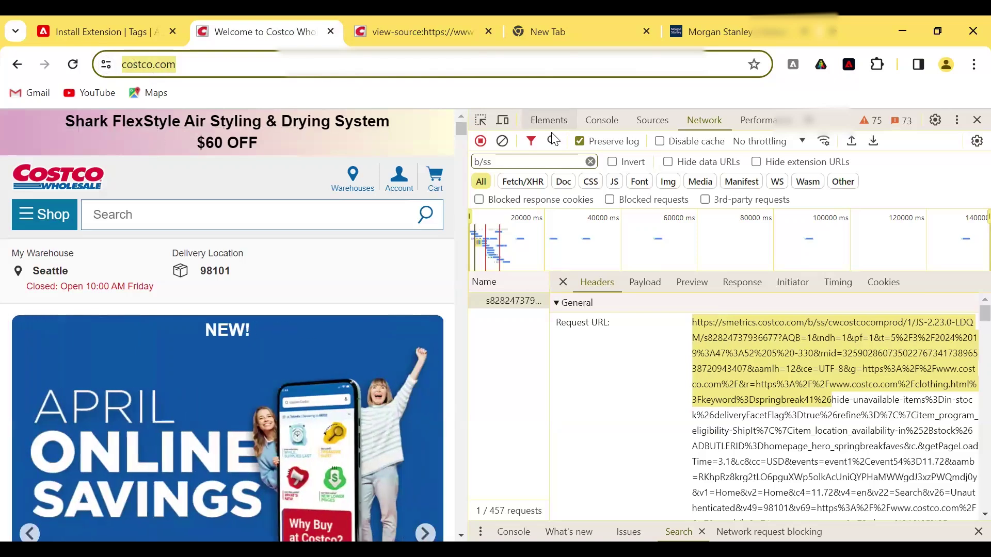
left_click(104, 41)
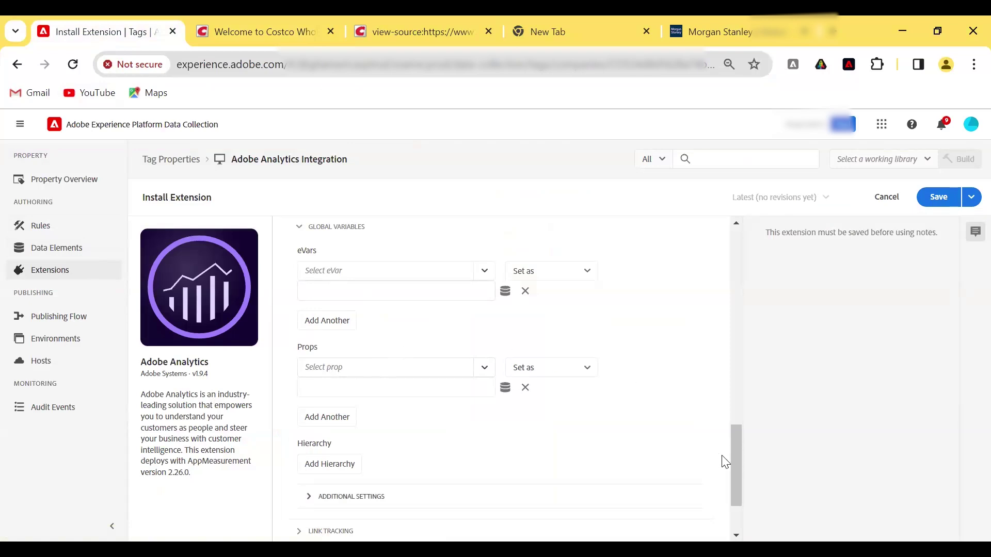
Expand Additional Settings under Global Variables, review its fields and highlight the Page Name label
left_click(351, 497)
left_click_drag(736, 397, 736, 510)
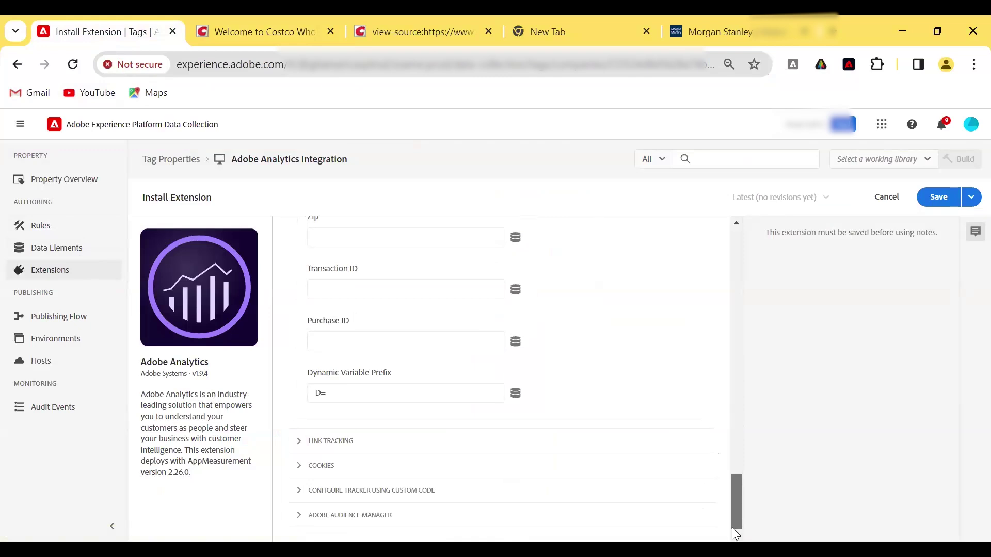
scroll(733, 531, "up", 7)
mouse_move(731, 454)
left_mouse_down()
mouse_move(729, 437)
mouse_move(731, 449)
left_mouse_up()
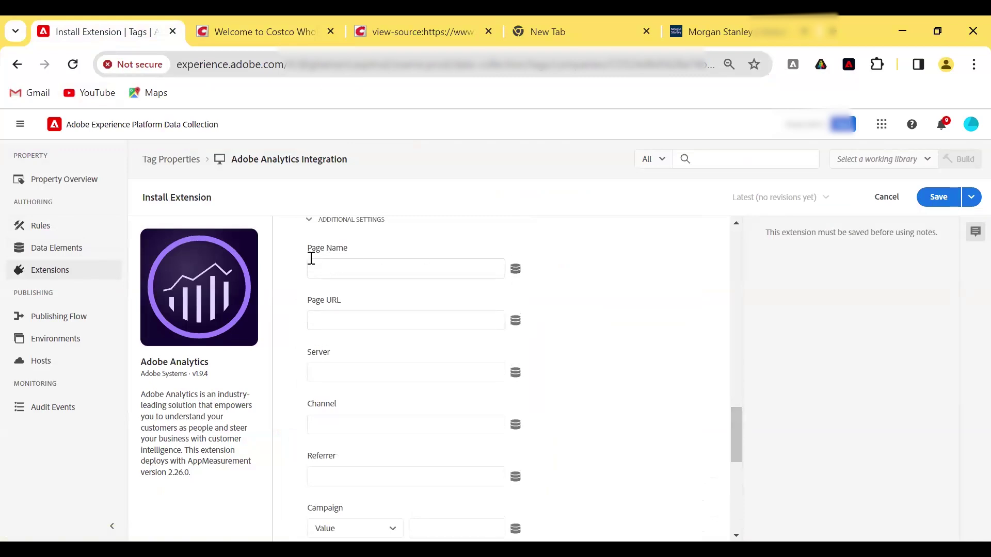
left_click_drag(308, 248, 354, 253)
Clear the Costco page's console, evaluate document.title; there and highlight the returned page title
left_click(269, 15)
left_click(591, 121)
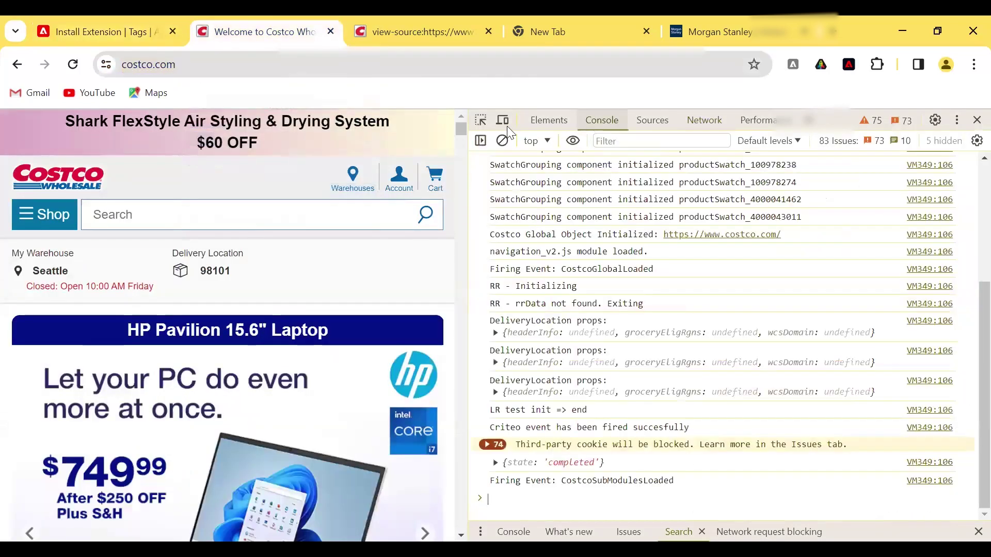
left_click(502, 140)
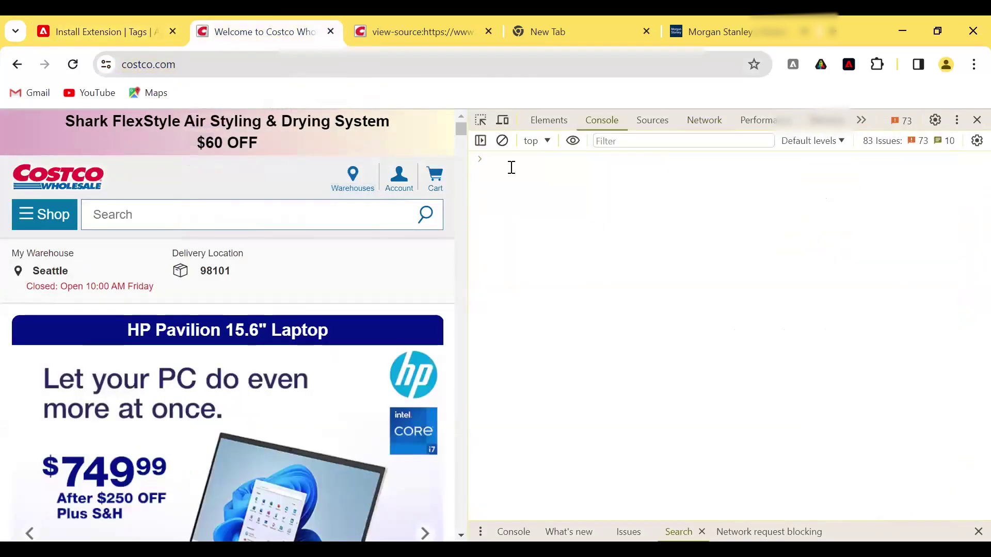
type("documen")
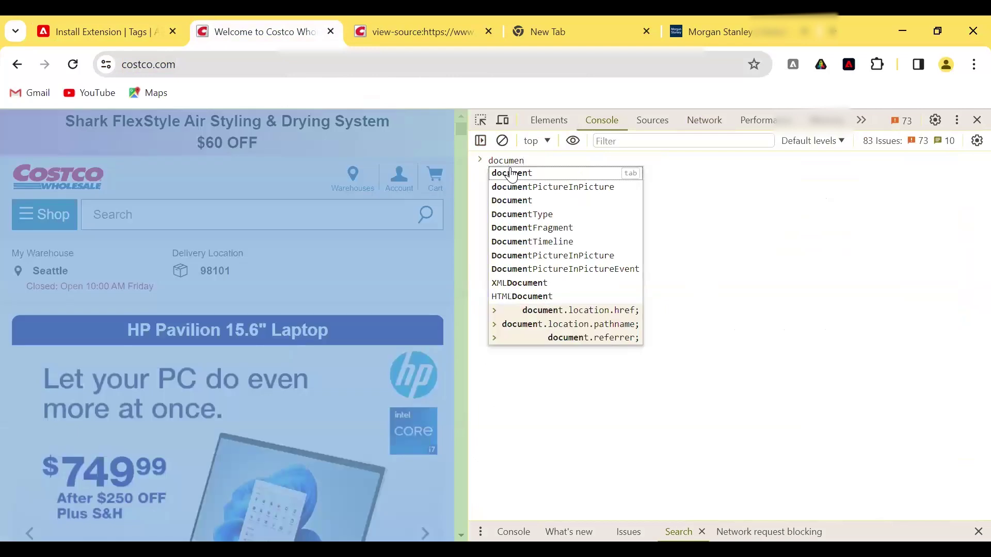
type("t.ti")
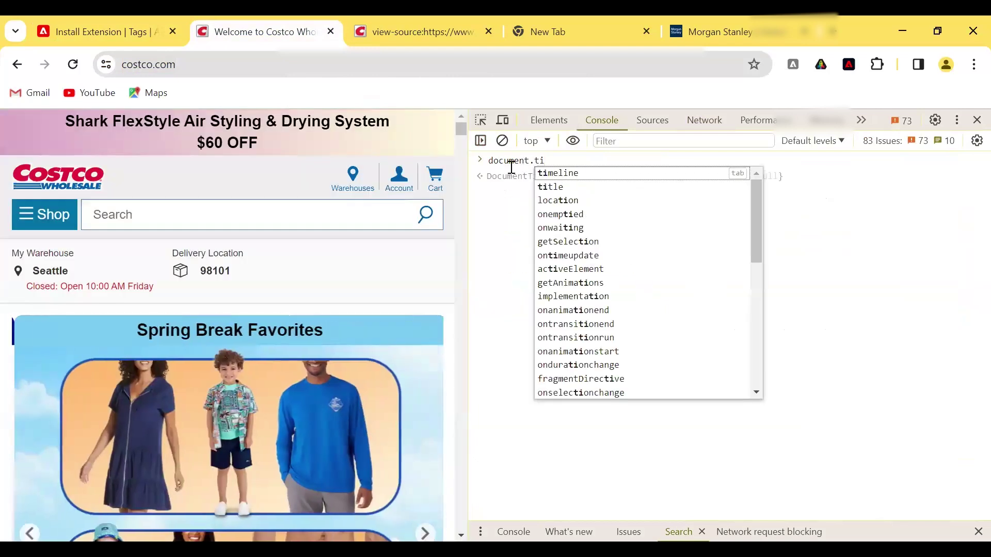
key("Tab")
key("BackSpace")
key("BackSpace")
key("BackSpace")
key("BackSpace")
key("BackSpace")
key("BackSpace")
type("tl")
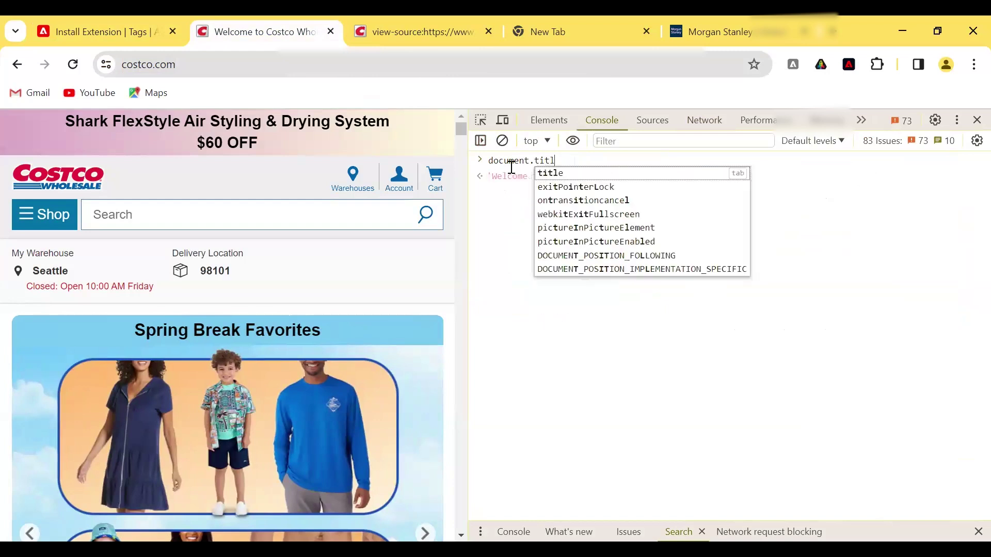
type("e")
key("Escape")
type(";")
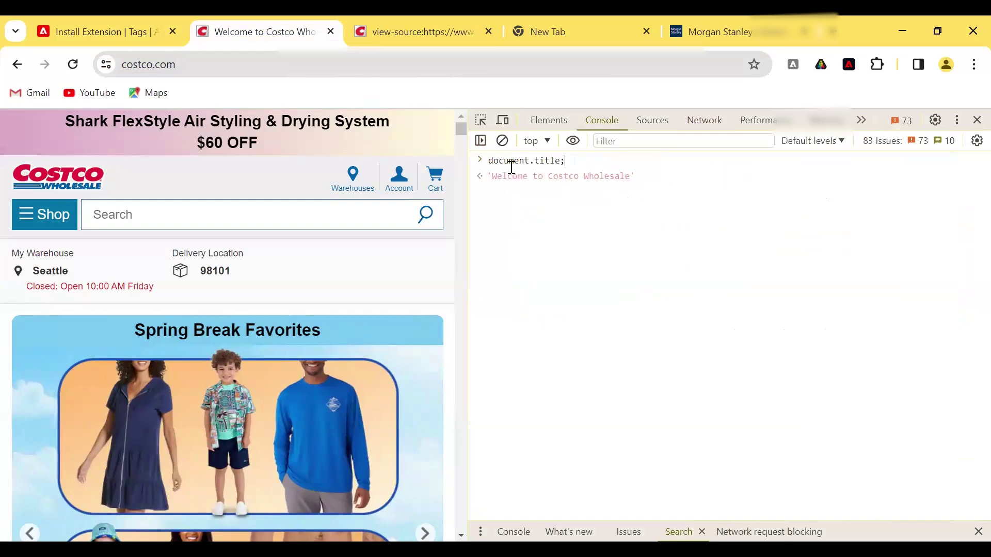
key("Return")
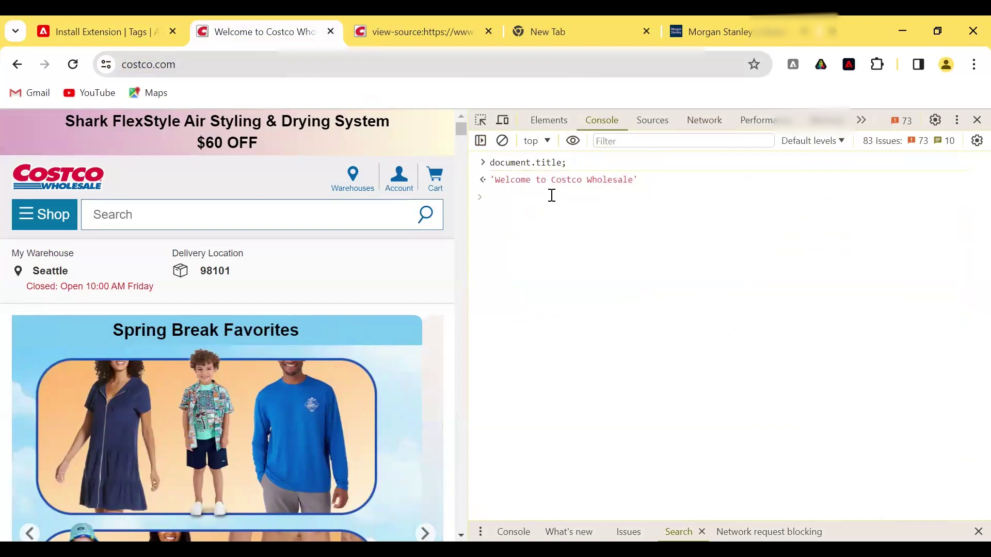
left_click(493, 182)
triple_click(492, 180)
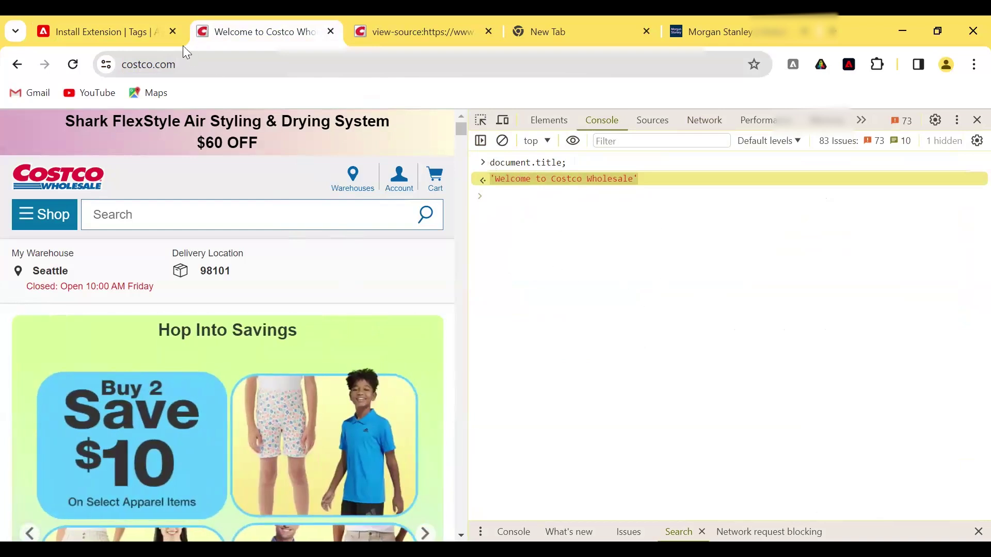
Return to the extension configuration and view the data element selection for the Page Name field without choosing one
left_click(154, 31)
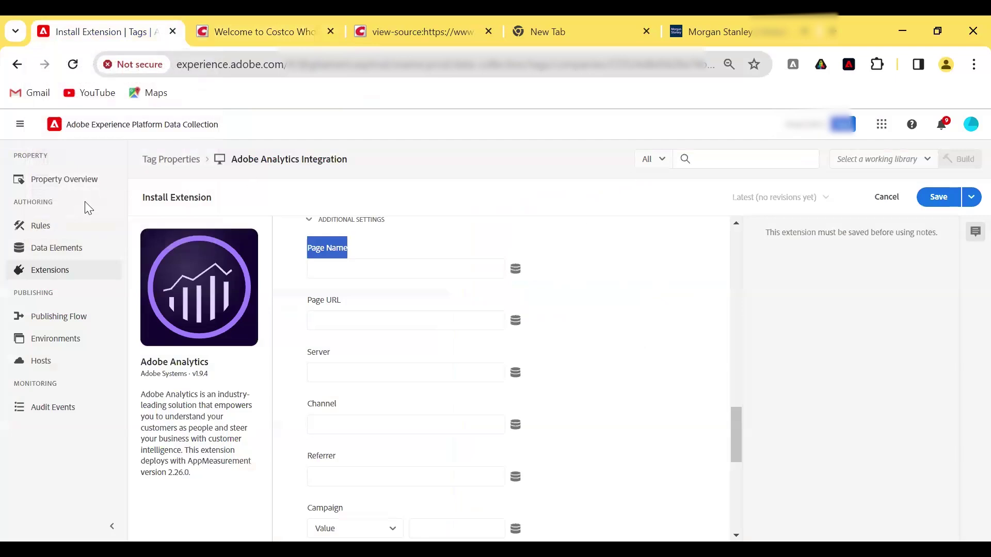
left_click(515, 273)
left_click(703, 365)
Search Google for costco in a new browser tab and open the Costco Wholesale site from the results
left_click(836, 31)
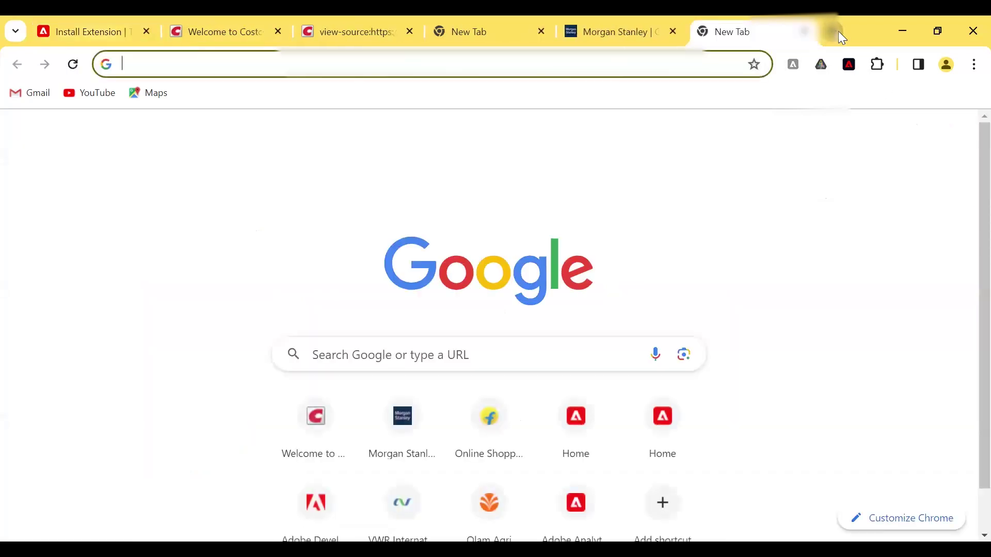
type("costco")
key("Delete")
key("Return")
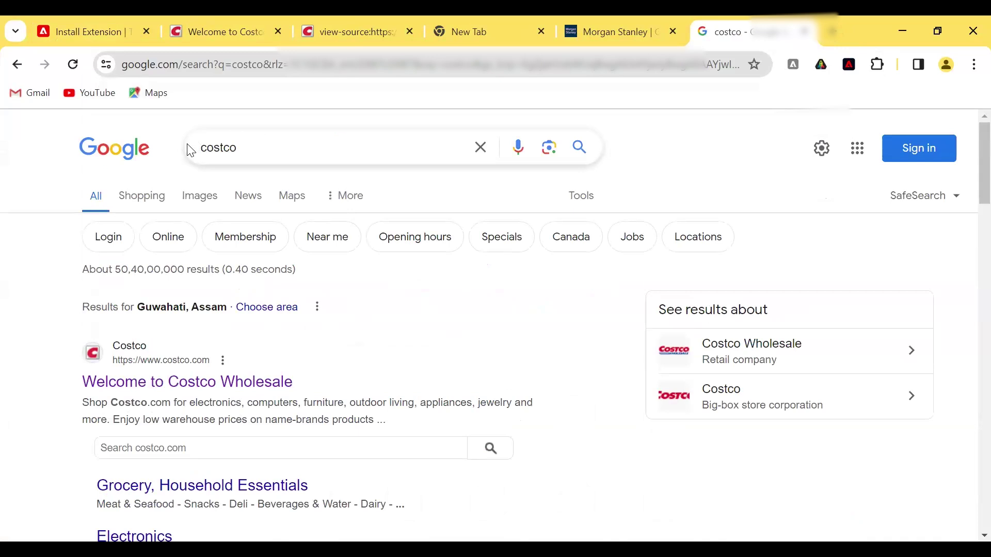
left_click(258, 383)
Evaluate document.referrer; in the newly loaded Costco page's cleared console, highlight the returned address and return to the extension configuration
key("F12")
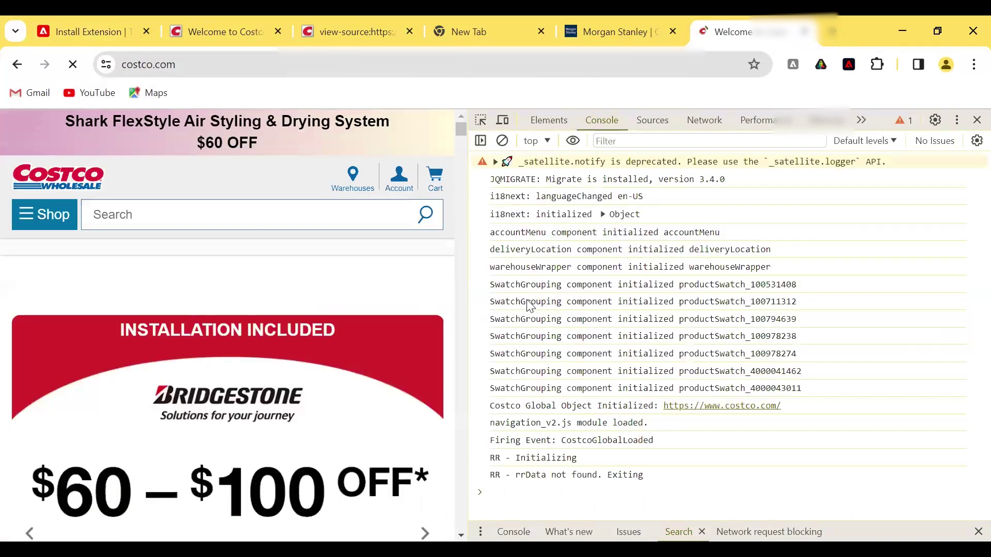
left_click(504, 141)
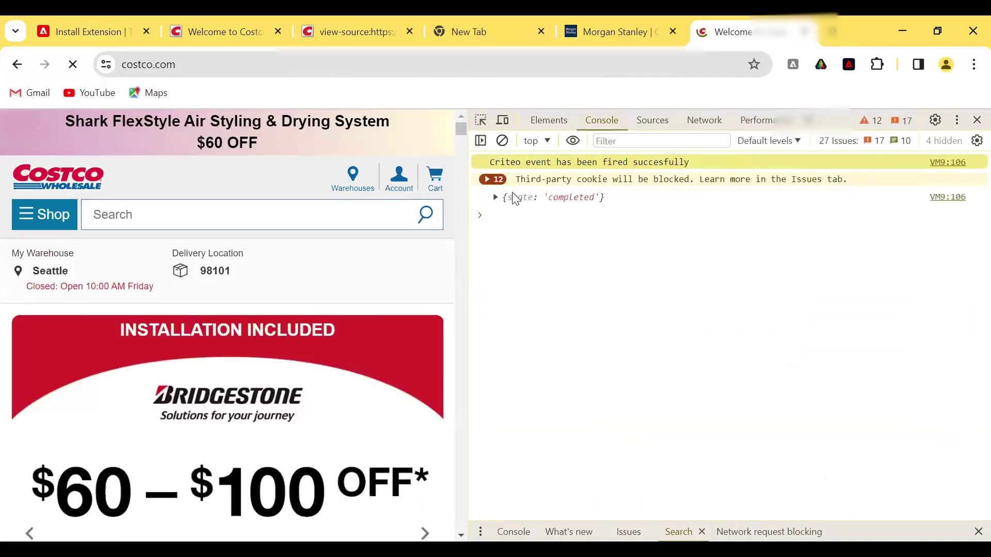
left_click(500, 216)
type("docum")
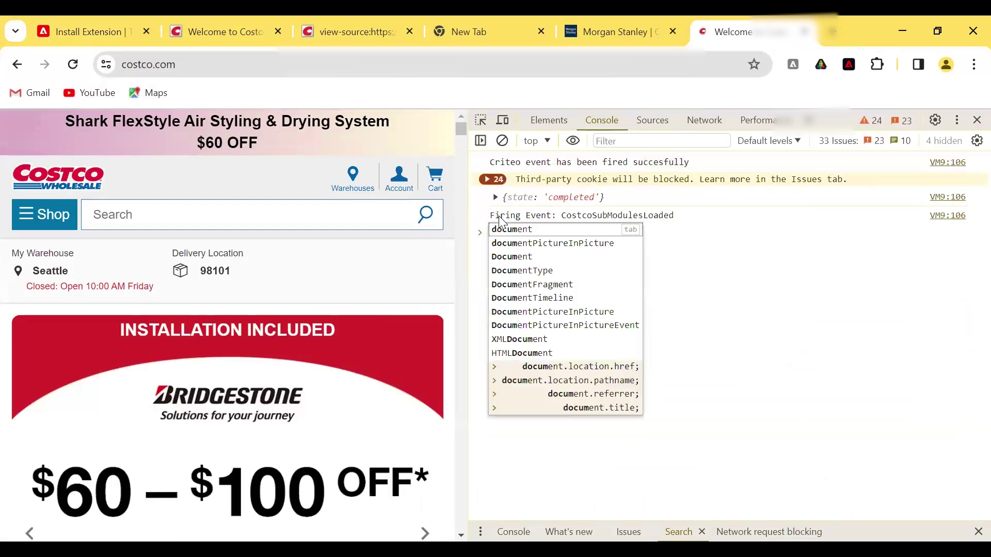
type("ent.")
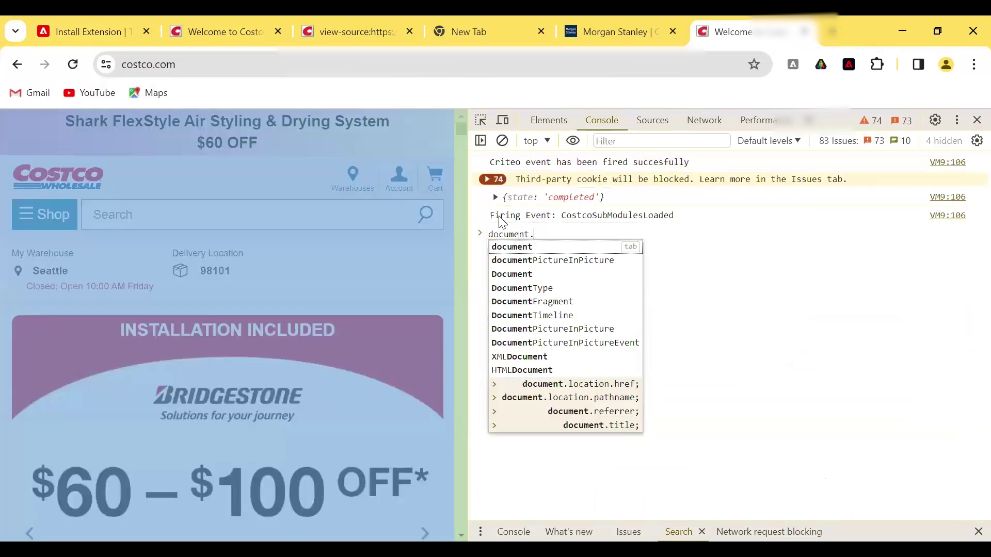
type("ref")
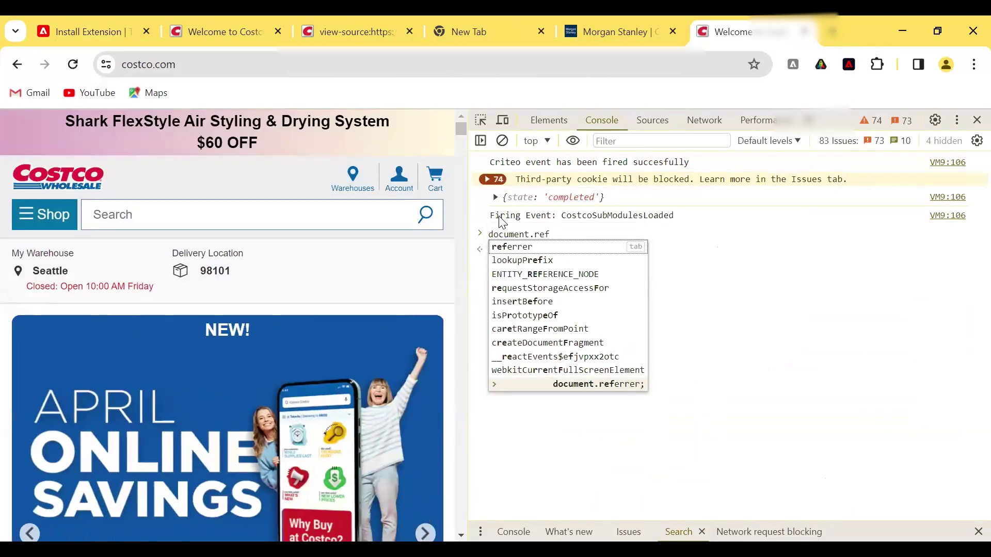
key("Escape")
type("ERRER")
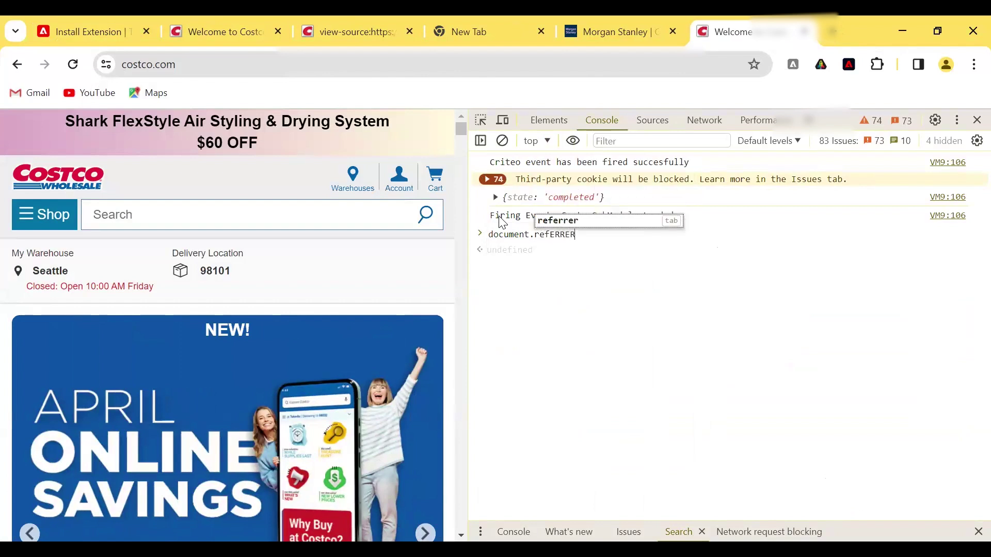
key("Tab")
type(";")
key("Return")
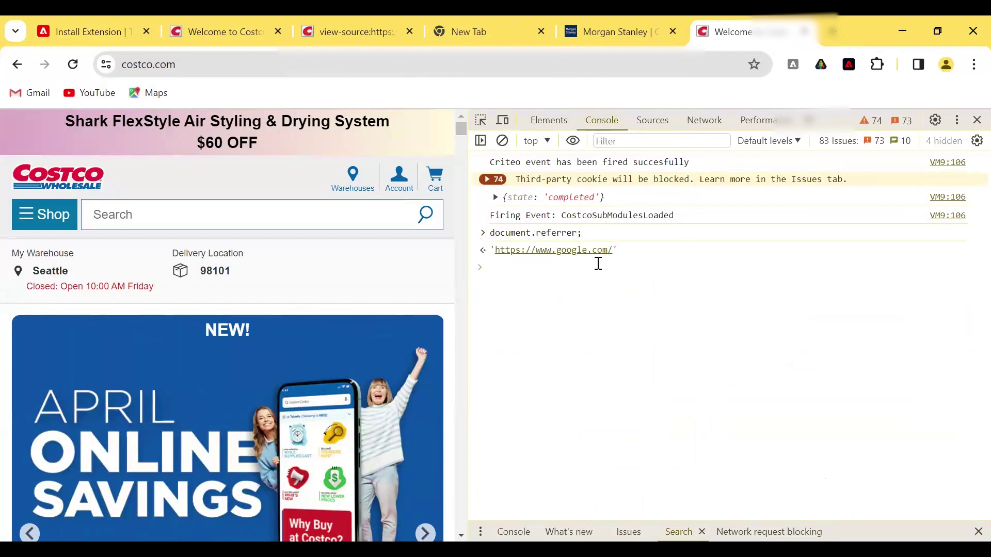
left_click_drag(615, 250, 531, 254)
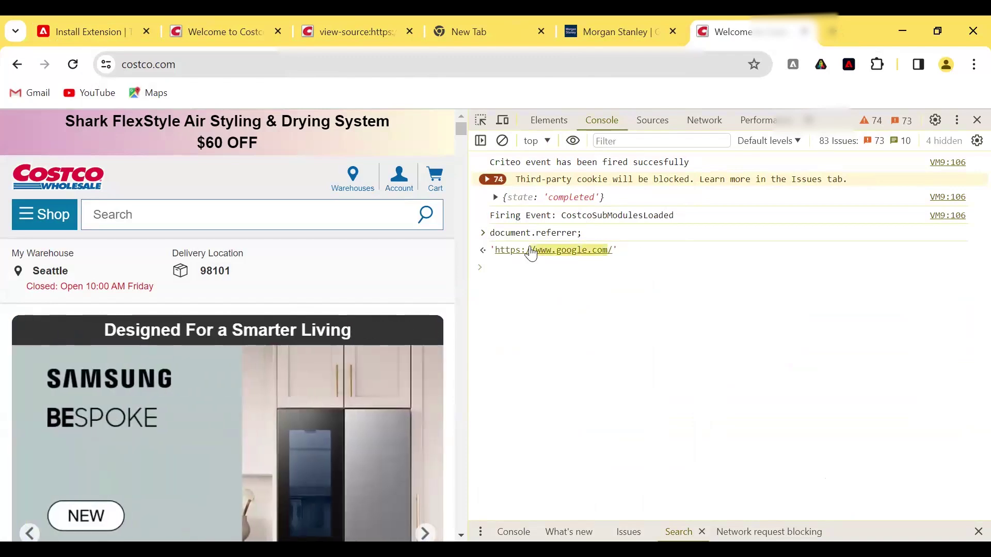
left_click(59, 23)
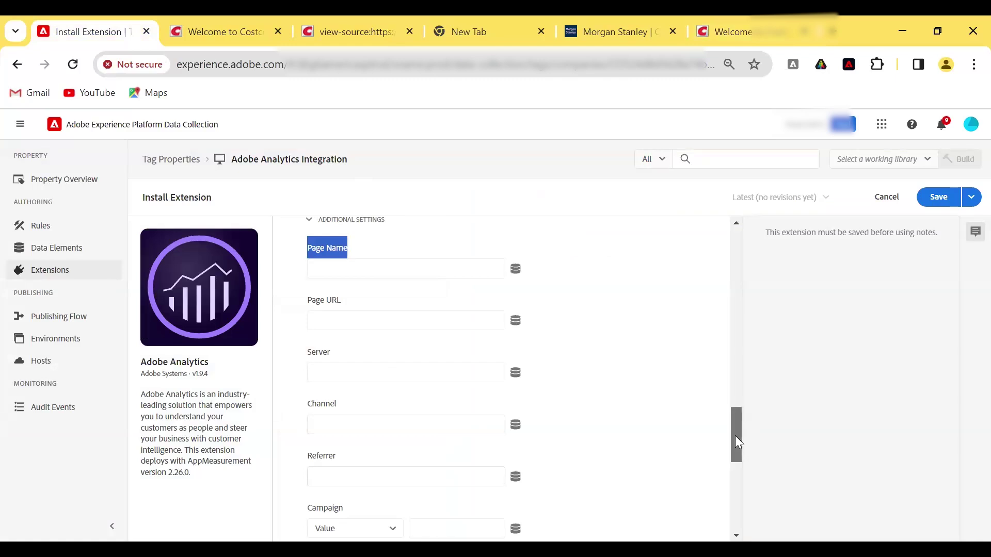
Examine the remaining Additional Settings fields down to Dynamic Variable Prefix, highlighting the Transaction ID and Purchase ID labels
left_click_drag(736, 436, 735, 447)
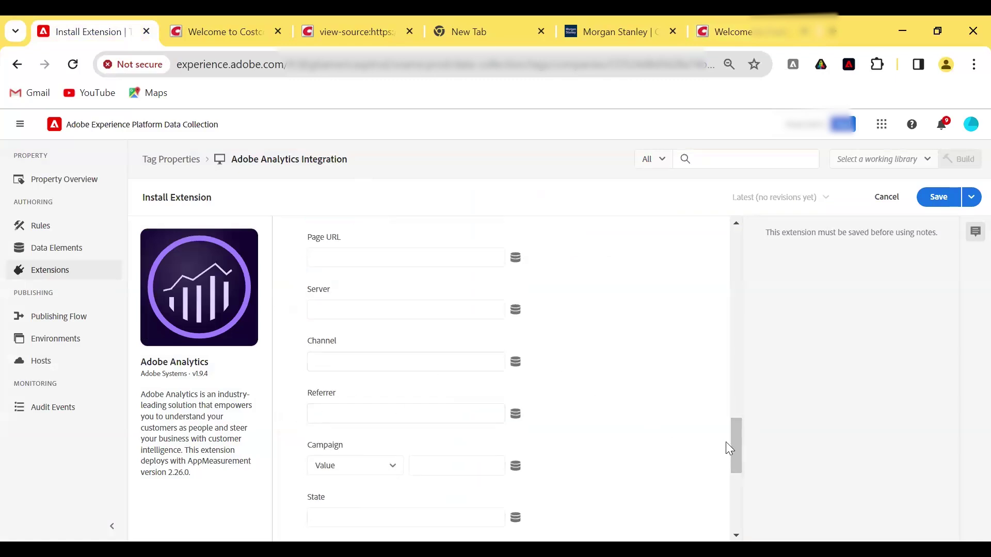
scroll(733, 455, "down", 5)
scroll(733, 455, "up", 1)
scroll(733, 455, "down", 1)
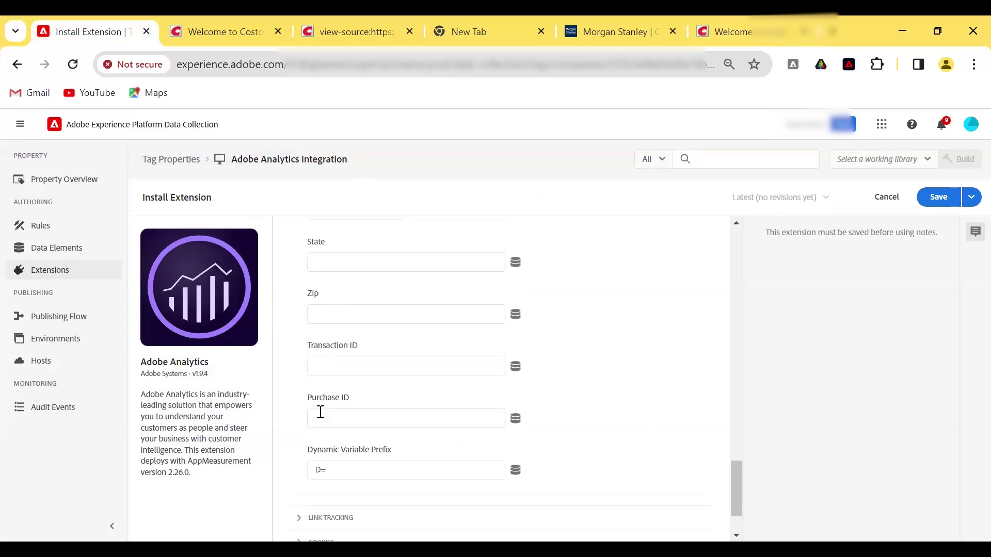
left_click_drag(340, 345, 309, 350)
left_click(368, 350)
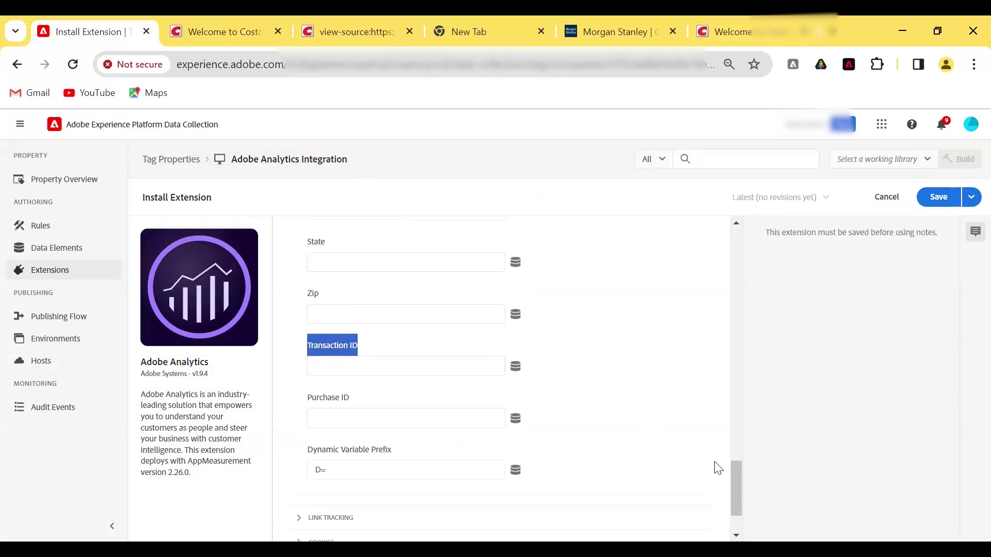
scroll(723, 449, "up", 10)
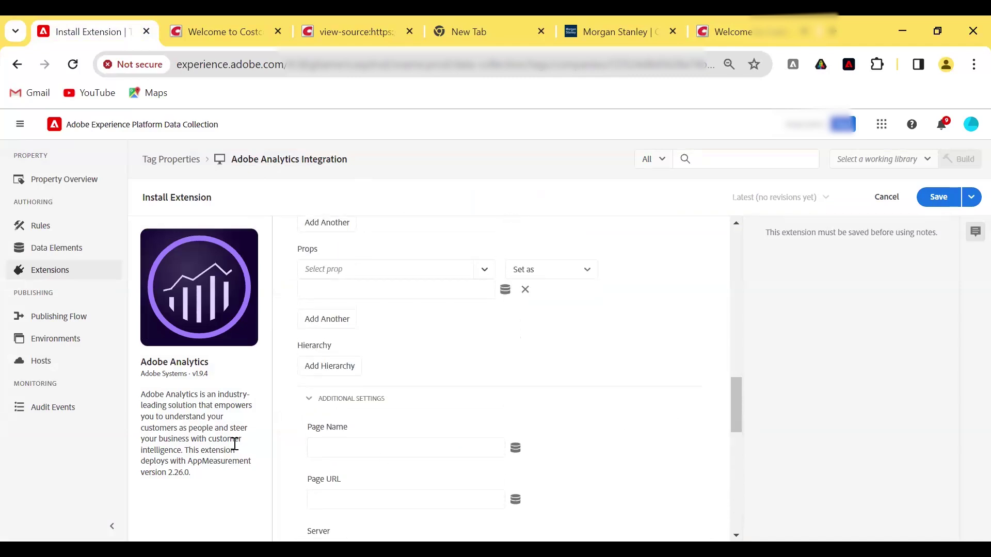
scroll(735, 444, "down", 10)
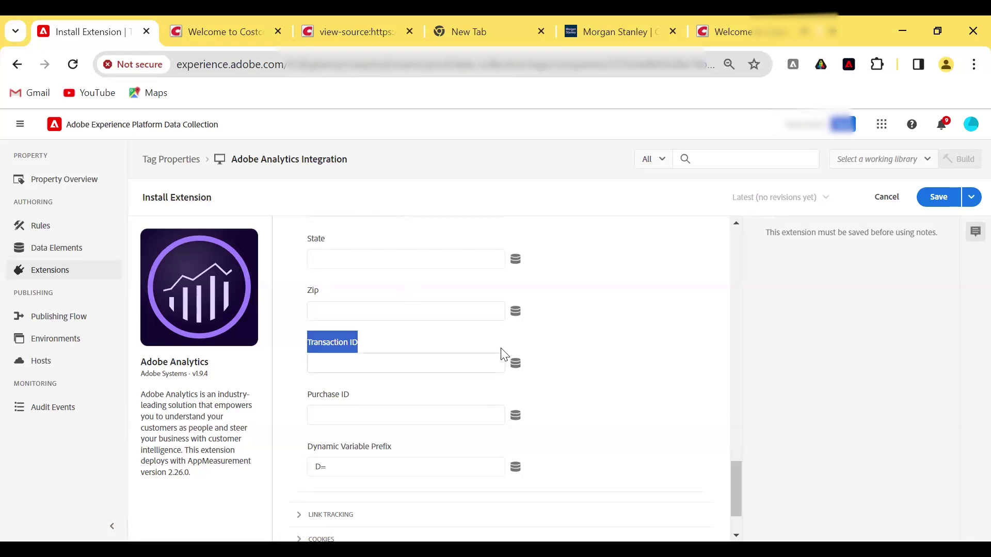
scroll(726, 464, "down", 2)
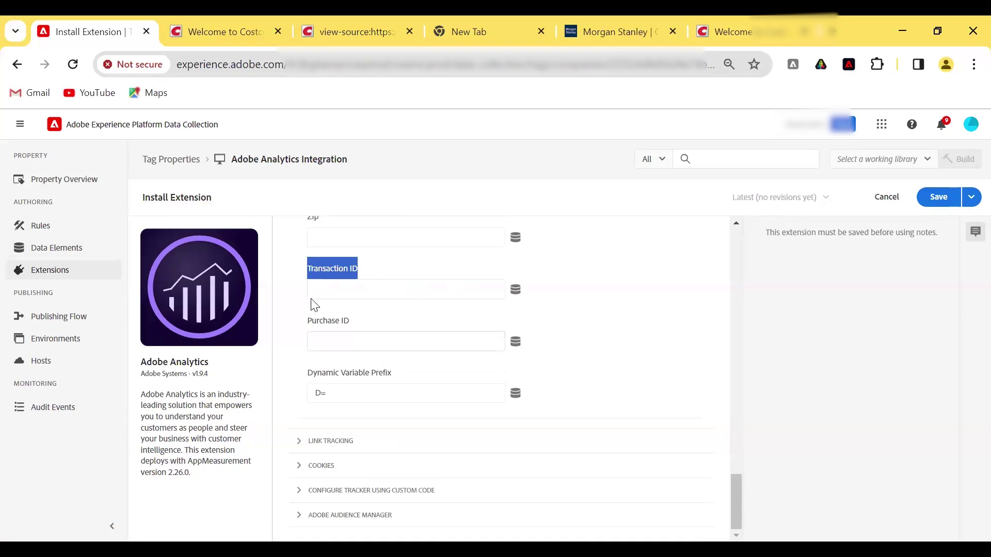
left_click_drag(351, 324, 355, 322)
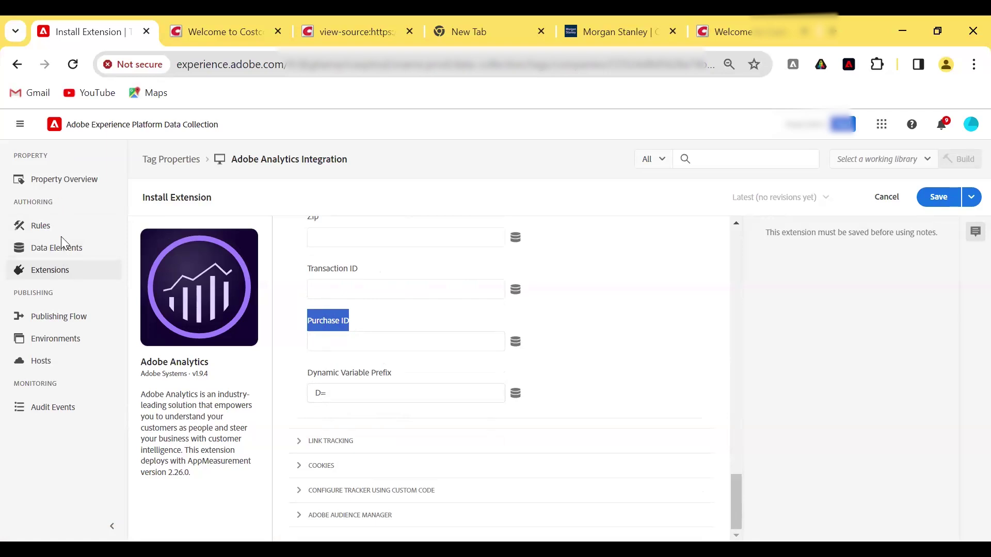
Switch to the PowerPoint training deck, duplicate its last slide and delete the digitalData code text from the copy
key("alt+Tab")
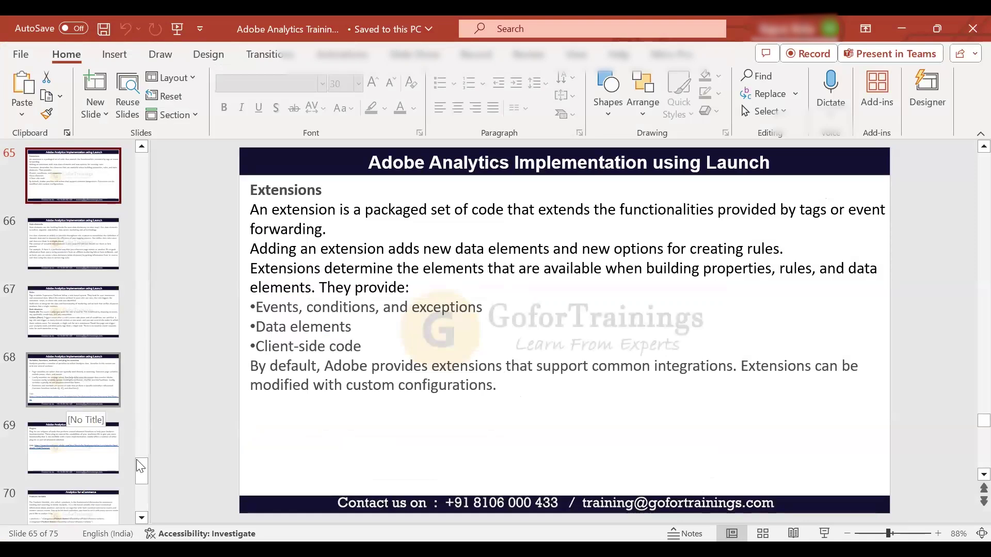
left_click_drag(136, 459, 136, 459)
scroll(136, 459, "down", 5)
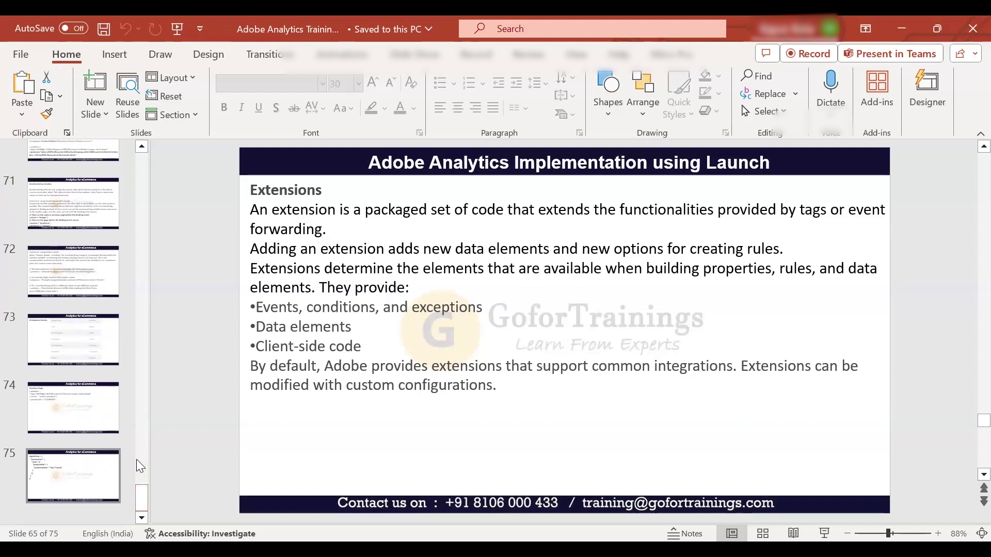
right_click(106, 487)
left_click(160, 265)
left_click(253, 192)
key("ctrl+a")
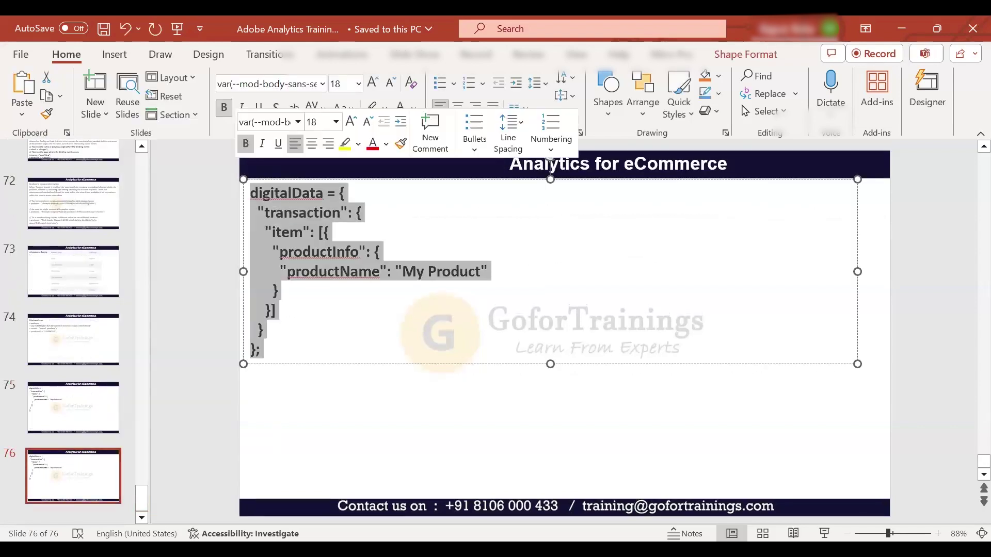
key("BackSpace")
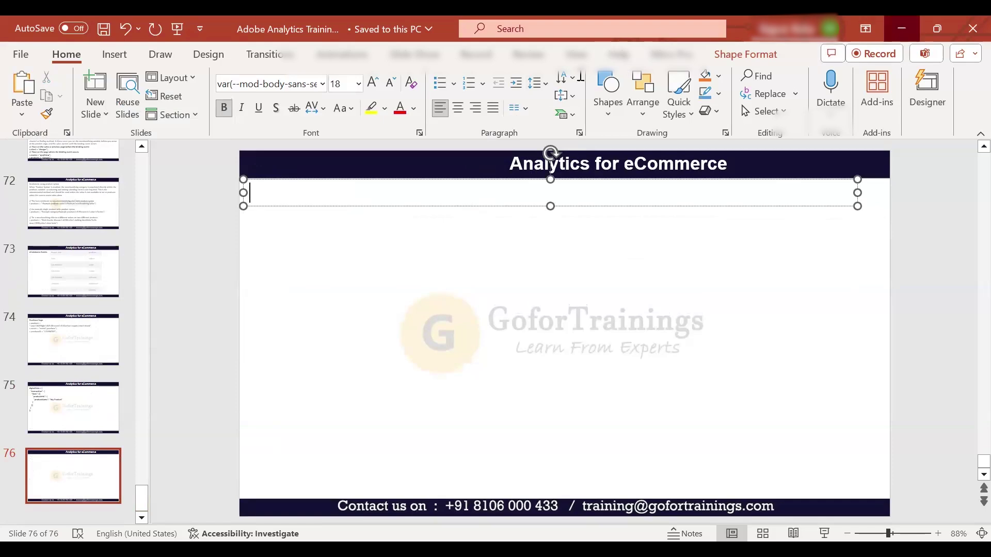
Switch to the Costco page in Chrome, open its b/ss network request and highlight the full request URL
left_click(902, 29)
left_click(729, 24)
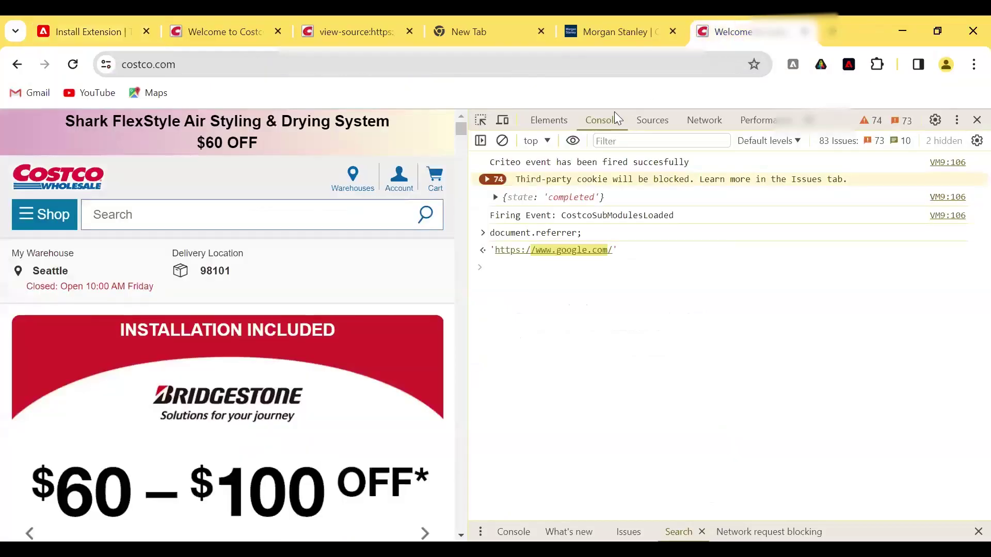
left_click(695, 127)
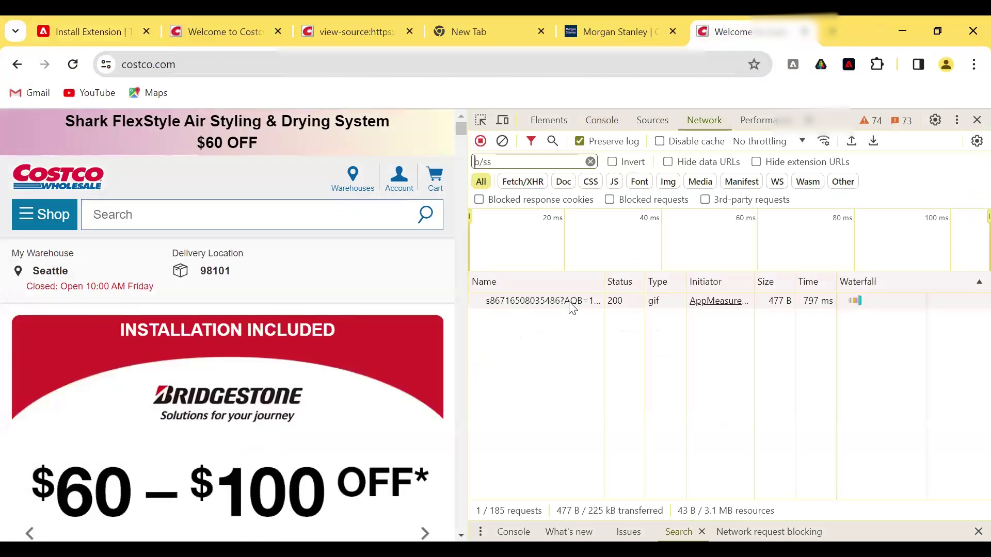
left_click(572, 308)
left_click_drag(692, 323, 805, 404)
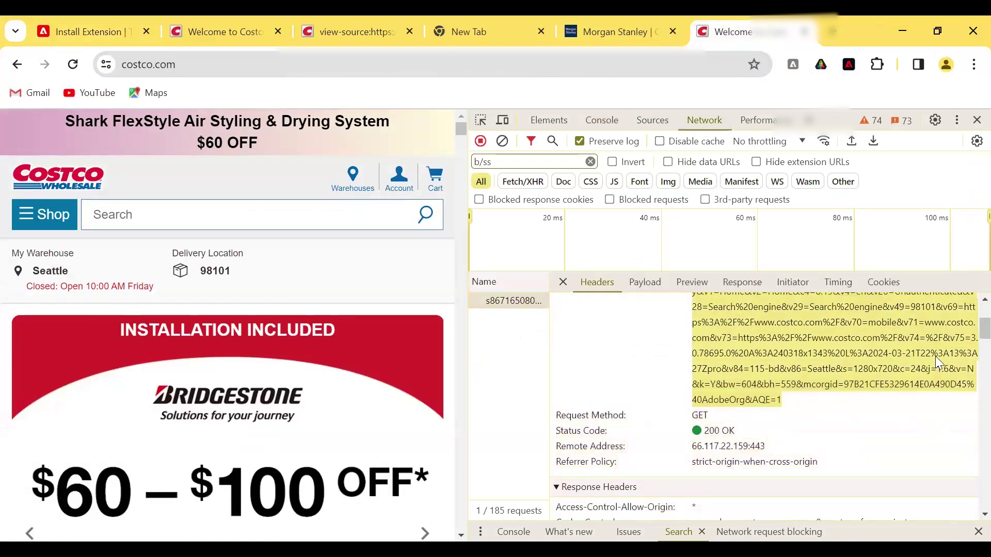
scroll(970, 331, "up", 1)
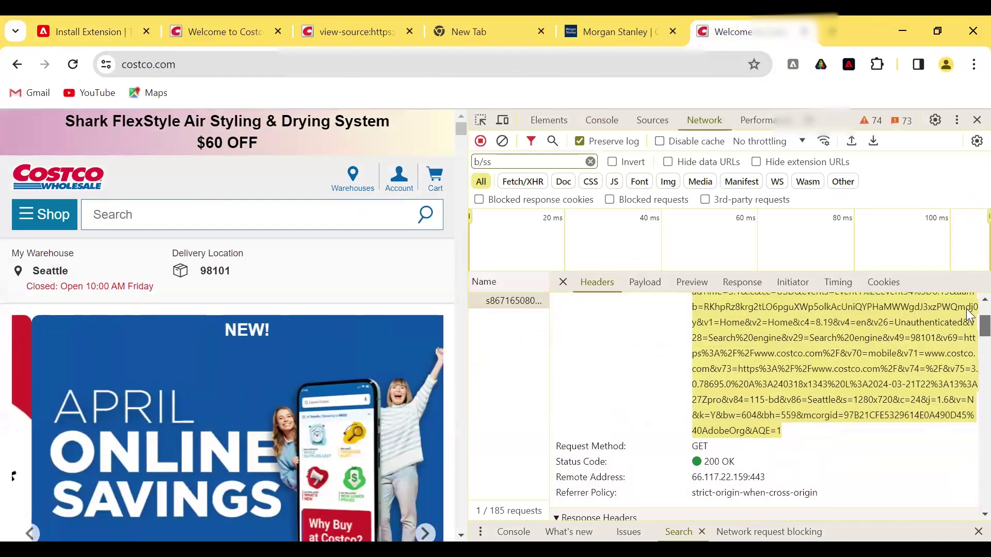
scroll(697, 375, "up", 3)
Examine the b/ss request's query string parameters, highlight the v70 parameter and return to the request headers
left_click(651, 282)
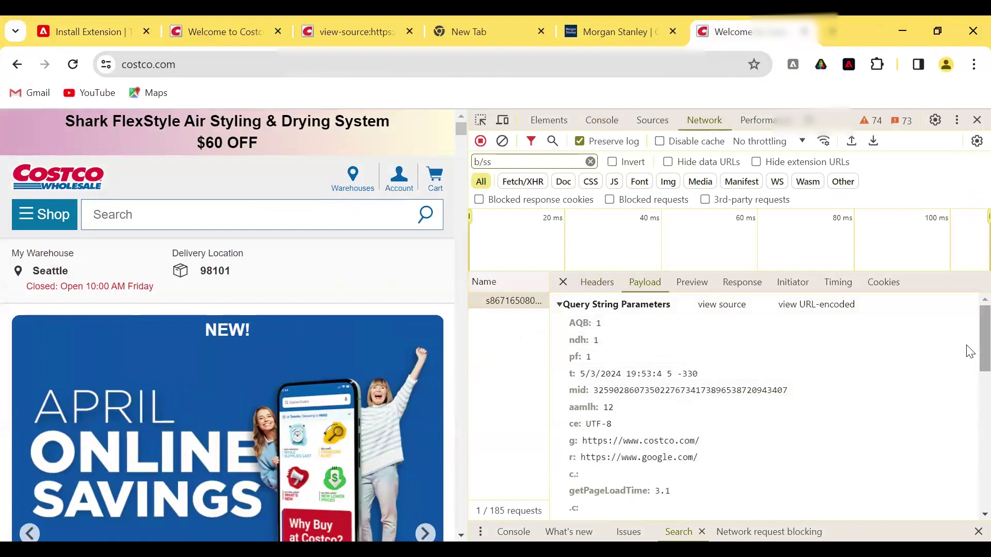
scroll(966, 349, "down", 10)
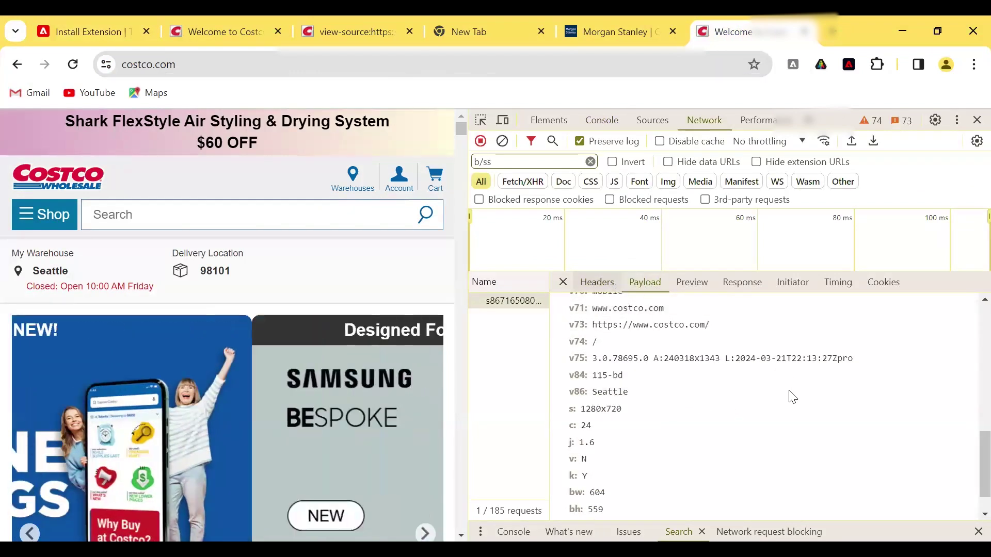
left_click(607, 283)
left_click(657, 284)
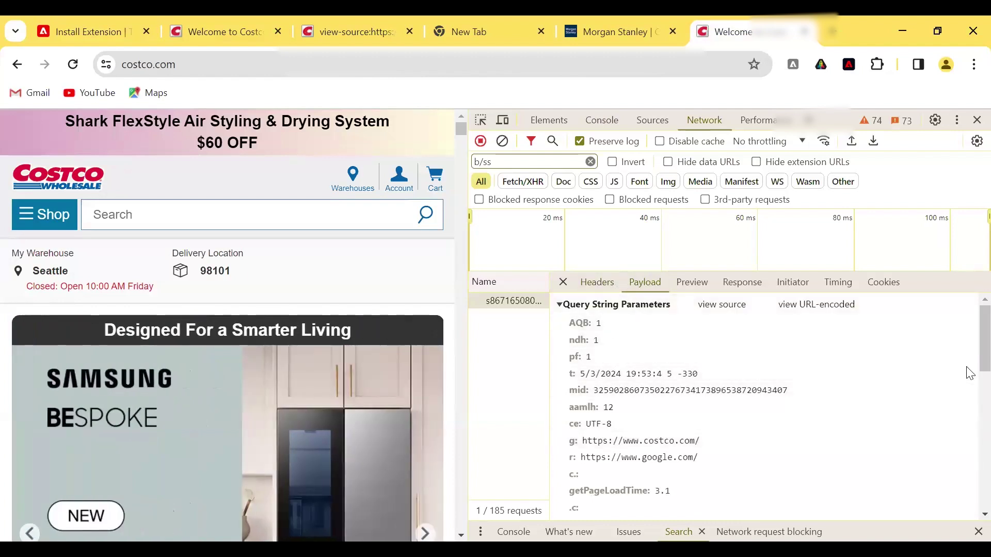
scroll(967, 380, "down", 15)
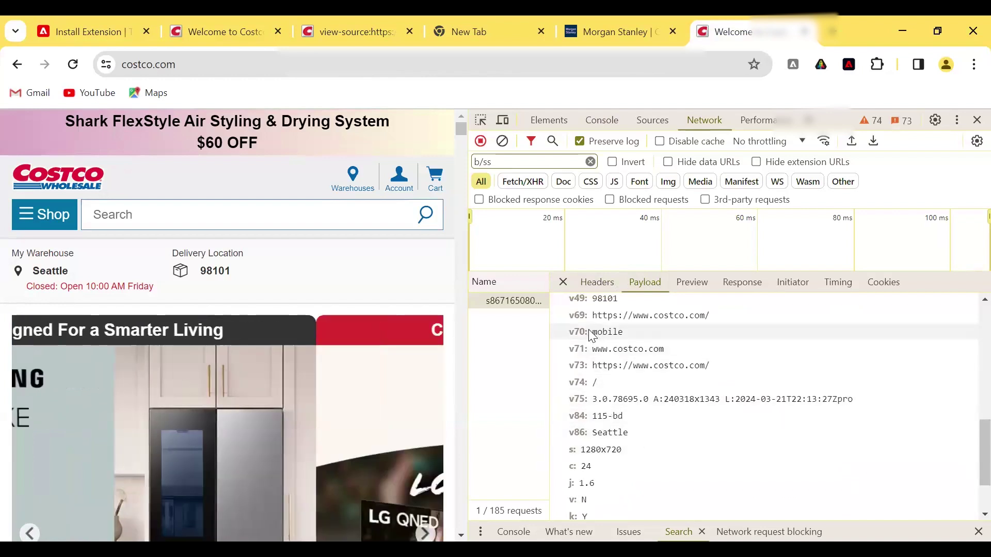
left_click_drag(561, 332, 634, 335)
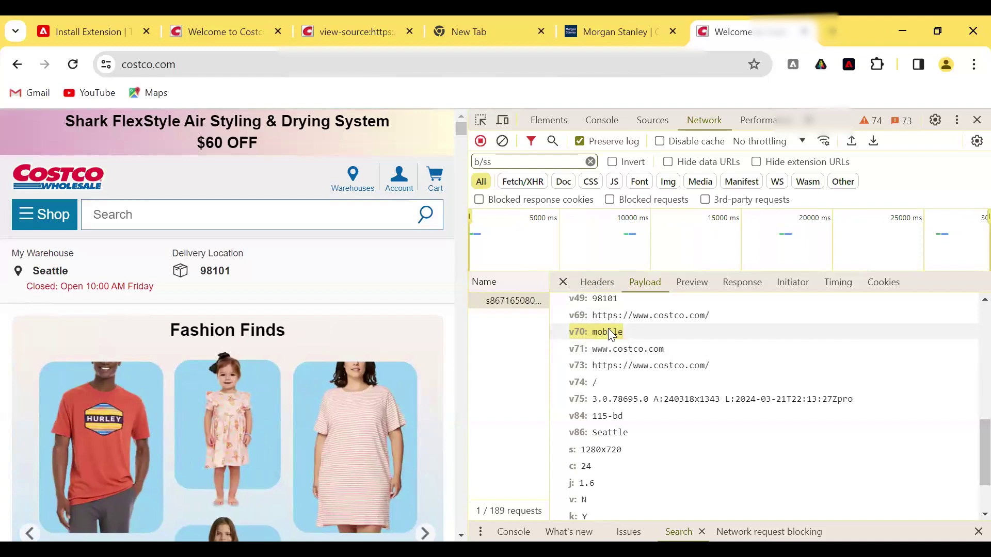
left_click(596, 283)
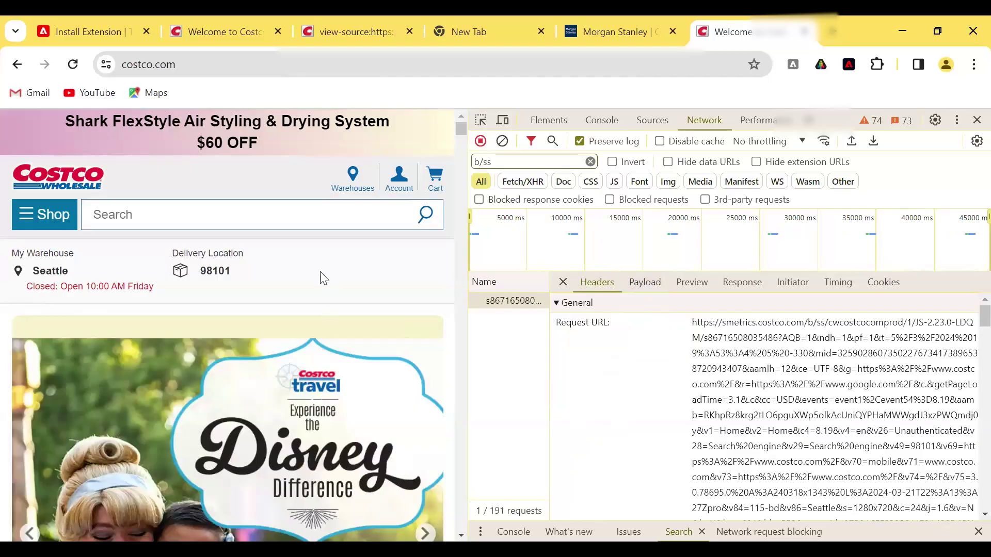
Switch to PowerPoint and start the empty slide's text with D="c
key("alt+Tab")
type("D")
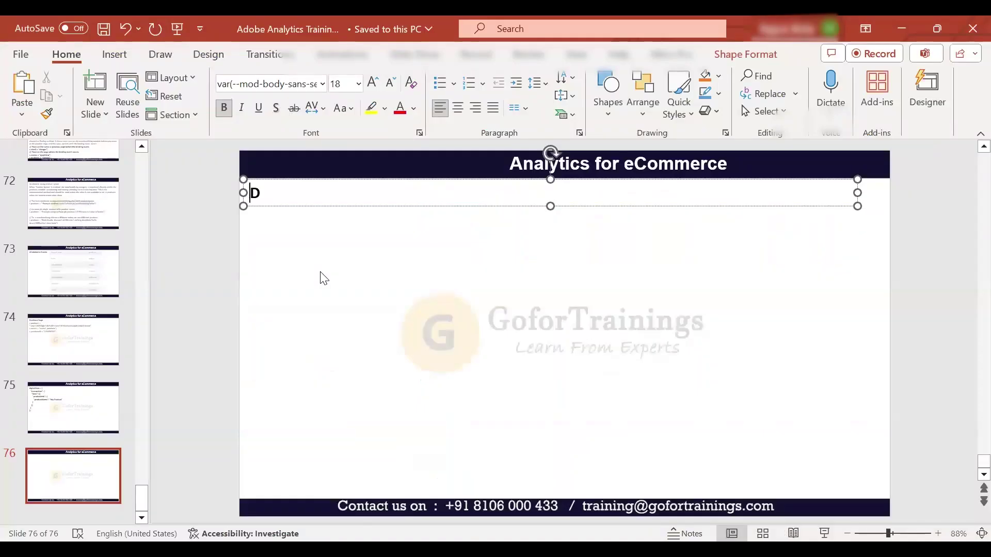
type("=")
type("\"")
type("C")
type("=")
key("BackSpace")
key("BackSpace")
type("c")
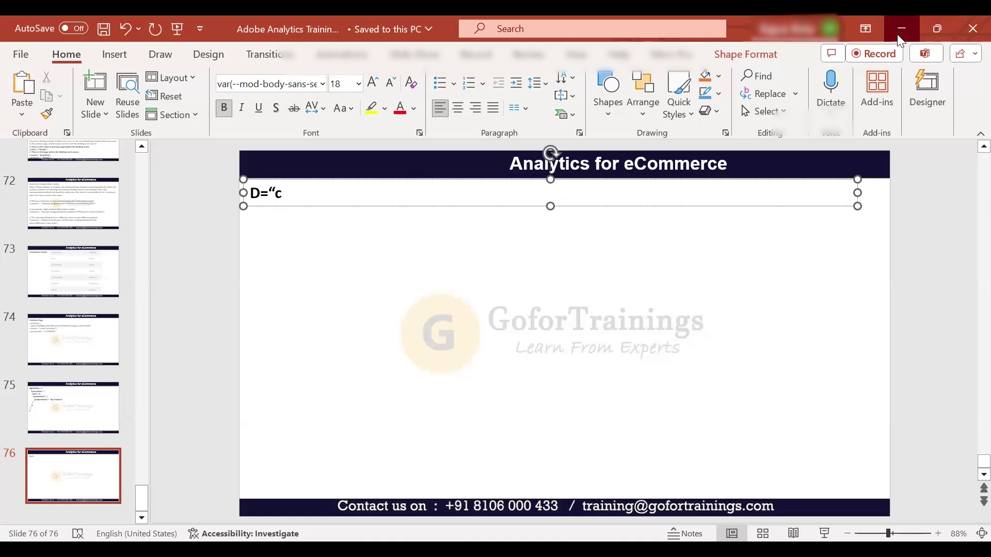
Check the v parameters in the Costco request's payload, and extend the PowerPoint slide's line to D="c70=v70
key("alt+Tab")
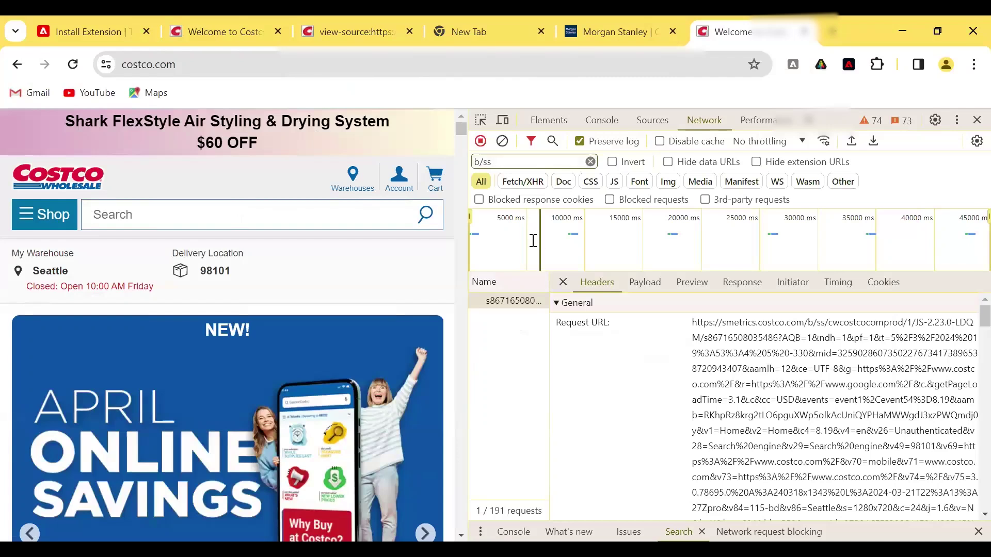
left_click(646, 282)
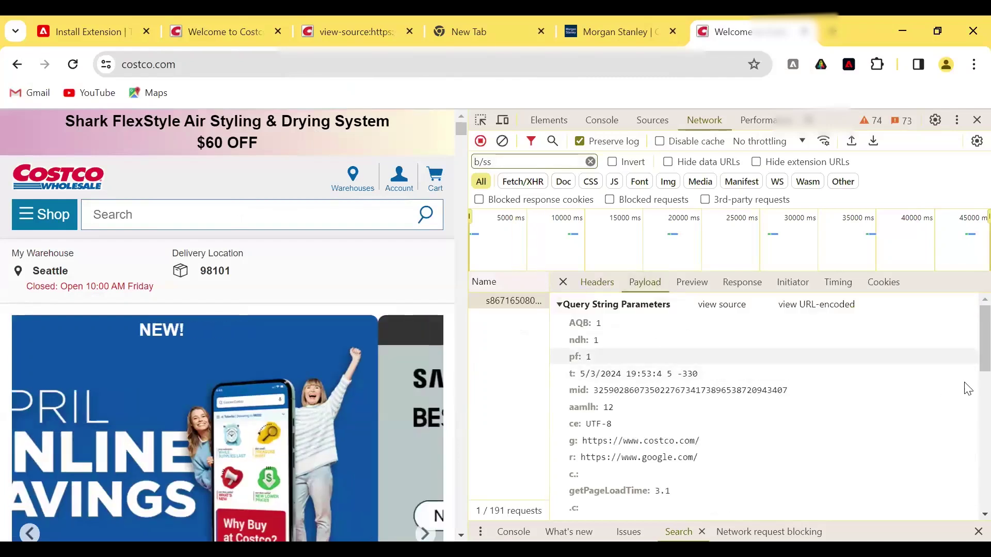
scroll(967, 392, "down", 8)
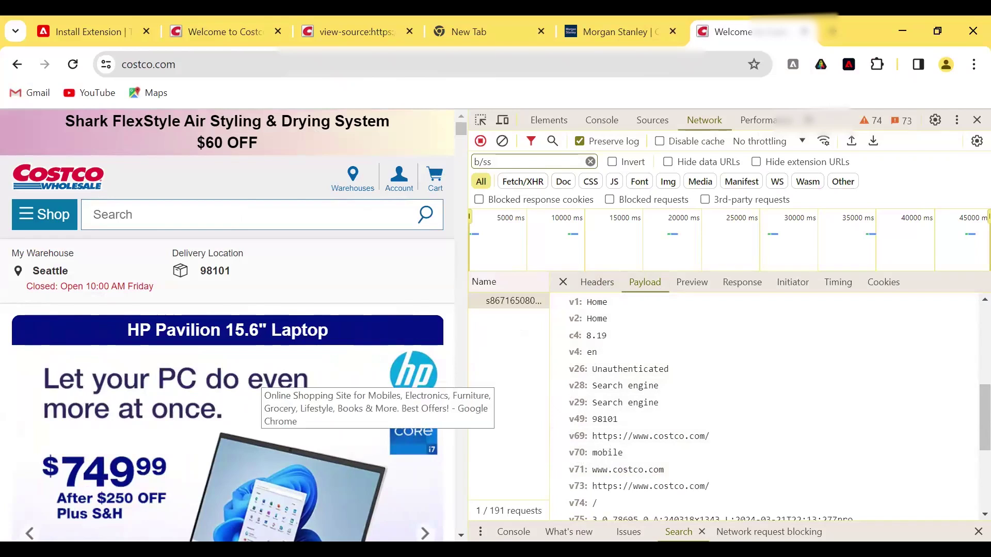
key("alt+Tab")
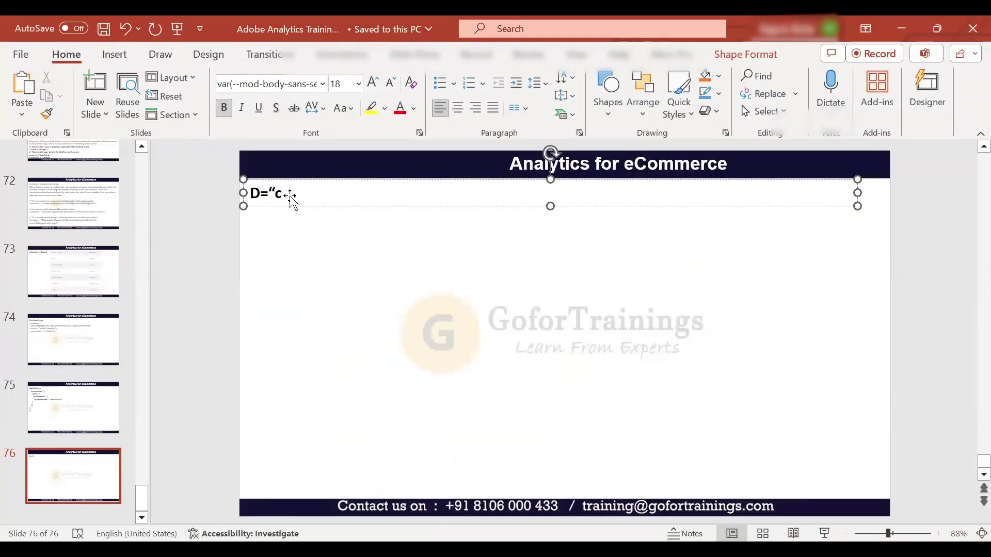
type("=")
key("BackSpace")
type("70=v70")
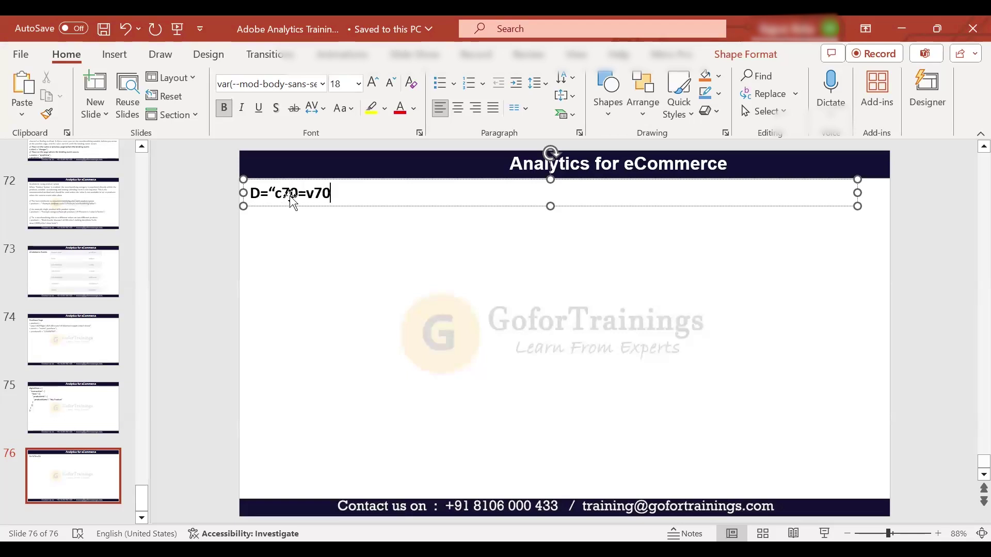
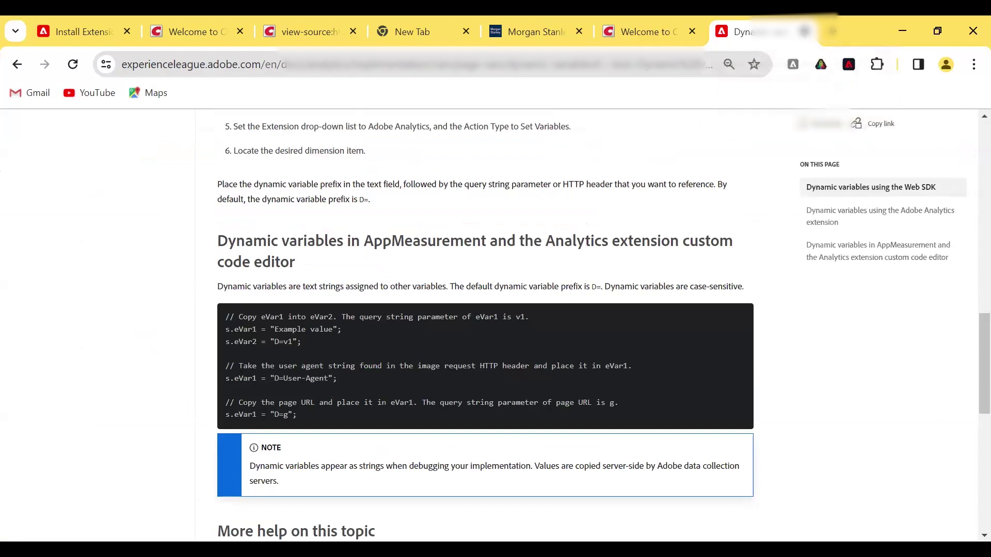
Return to the extension configuration in Chrome, re-enter the D in the Dynamic Variable Prefix and select the whole D= value
key("alt+Tab")
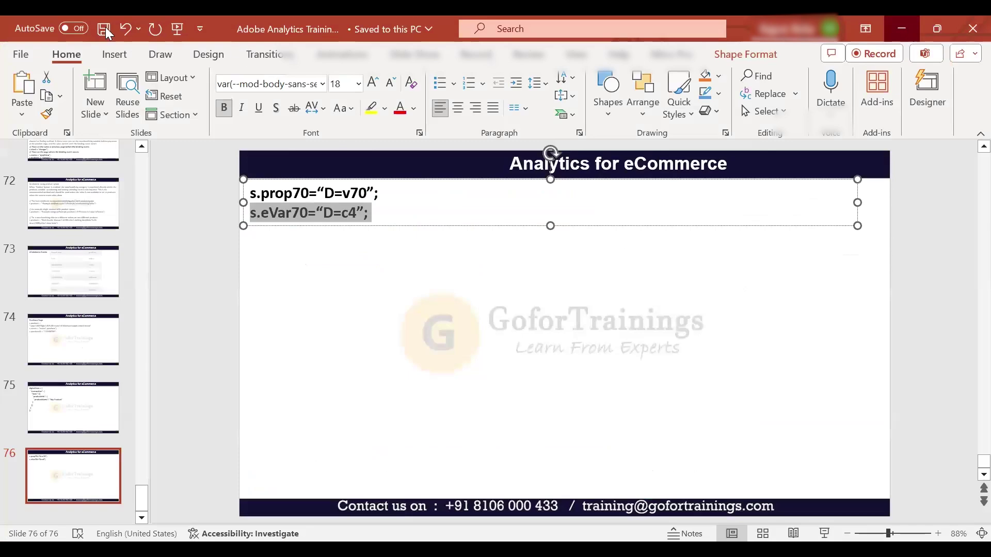
left_click(902, 29)
left_click(105, 28)
left_click_drag(313, 374, 427, 371)
double_click(320, 393)
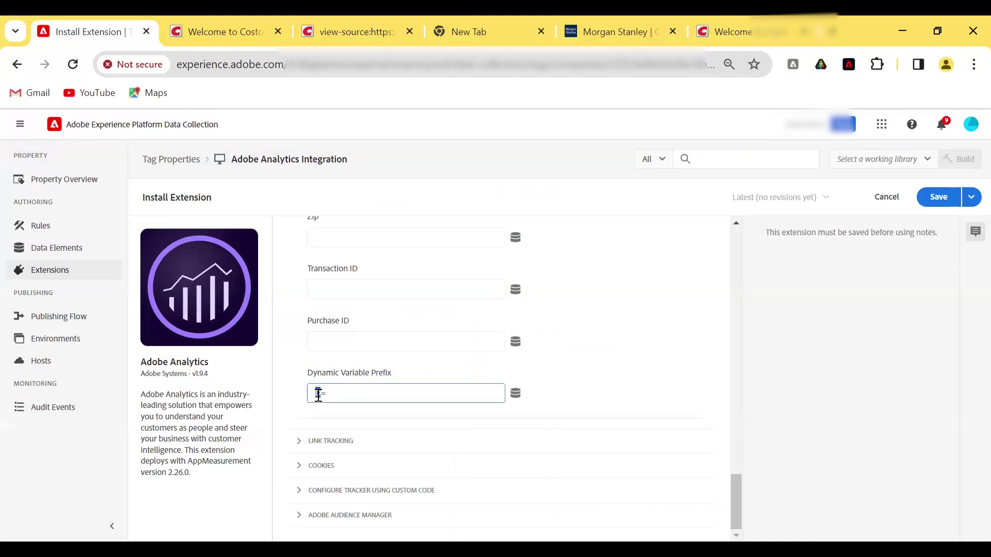
key("BackSpace")
type("D")
left_click_drag(342, 393, 313, 391)
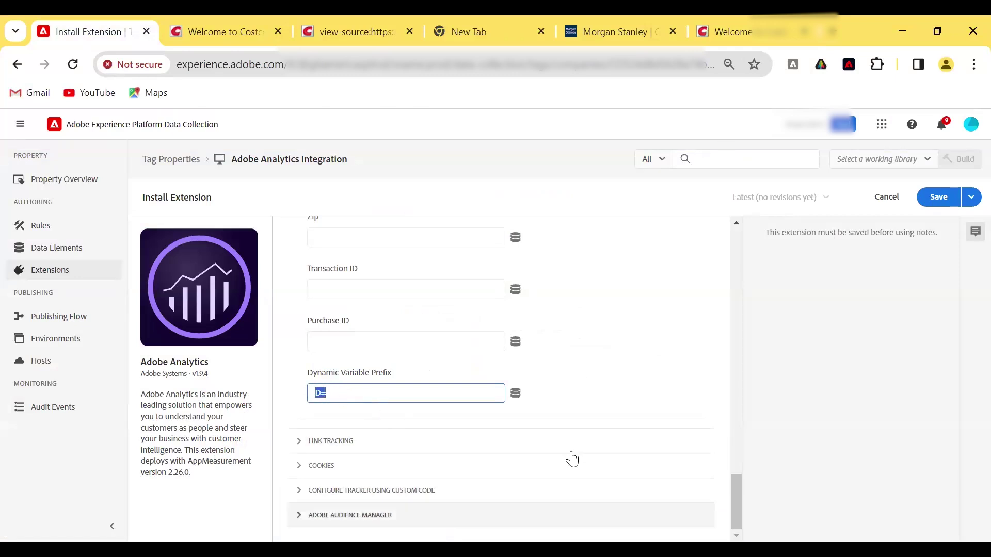
Expand the Link Tracking section and examine its download extensions and outbound link settings
left_click(465, 451)
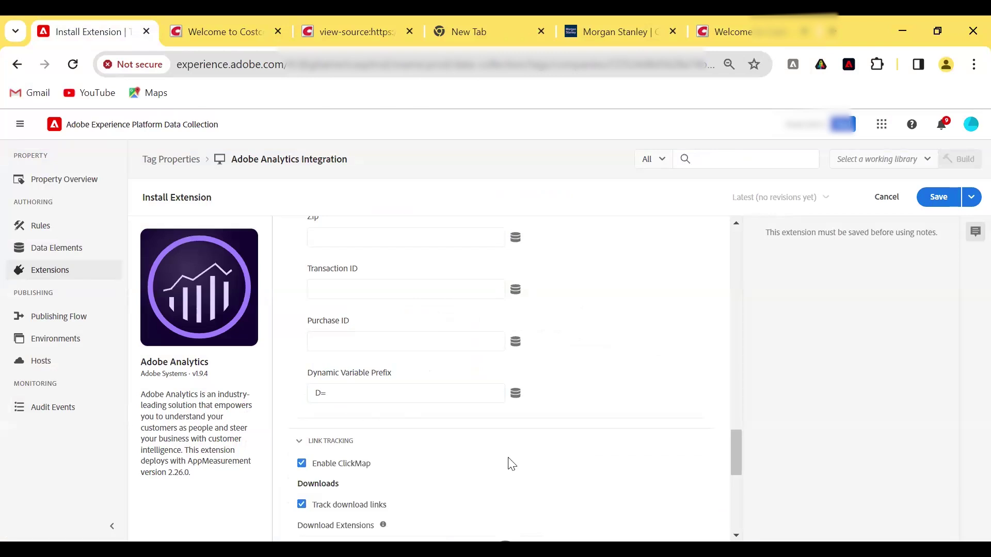
scroll(731, 462, "down", 7)
scroll(320, 277, "up", 2)
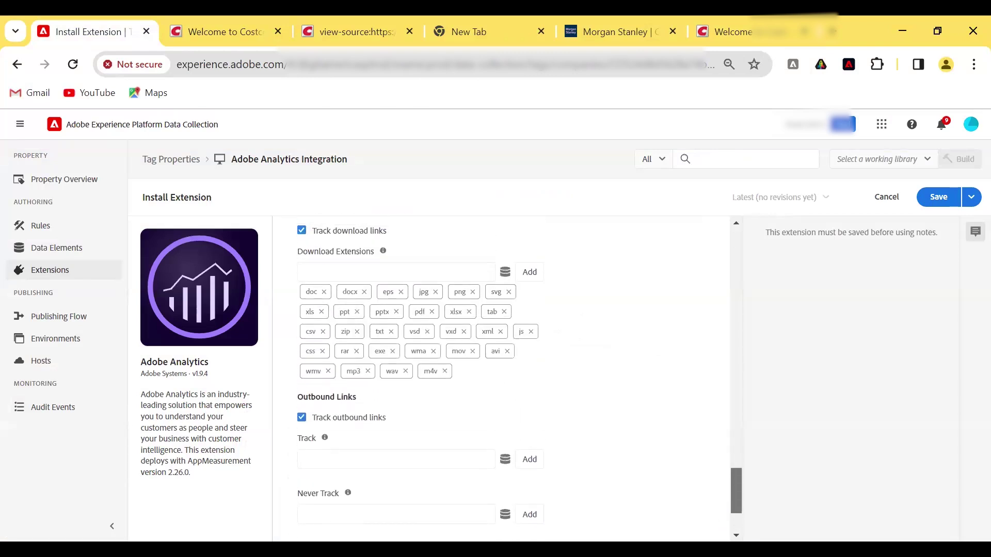
scroll(321, 277, "down", 1)
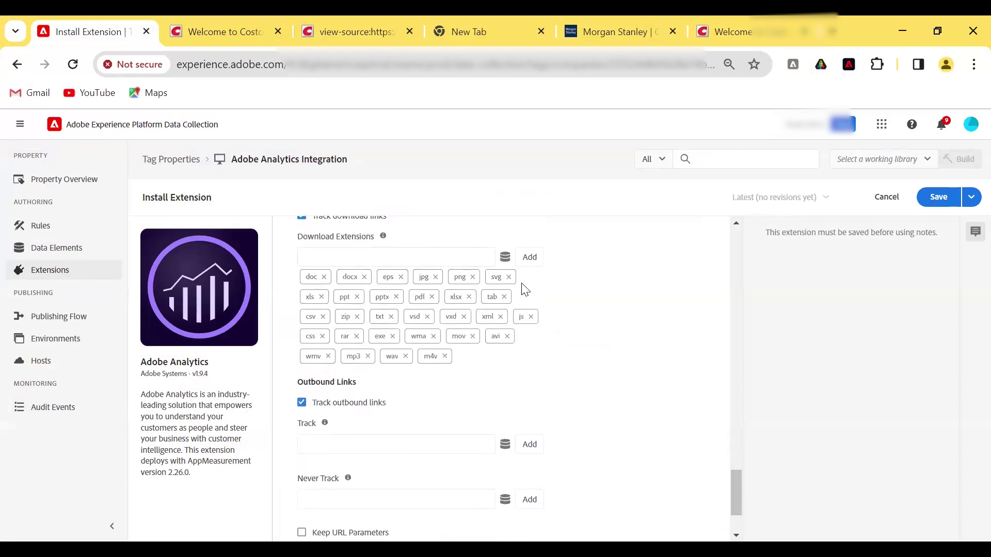
Switch to the Morgan Stanley page, clear its console and advance the Recent Insights carousel by one slide
scroll(739, 527, "up", 1)
mouse_move(393, 270)
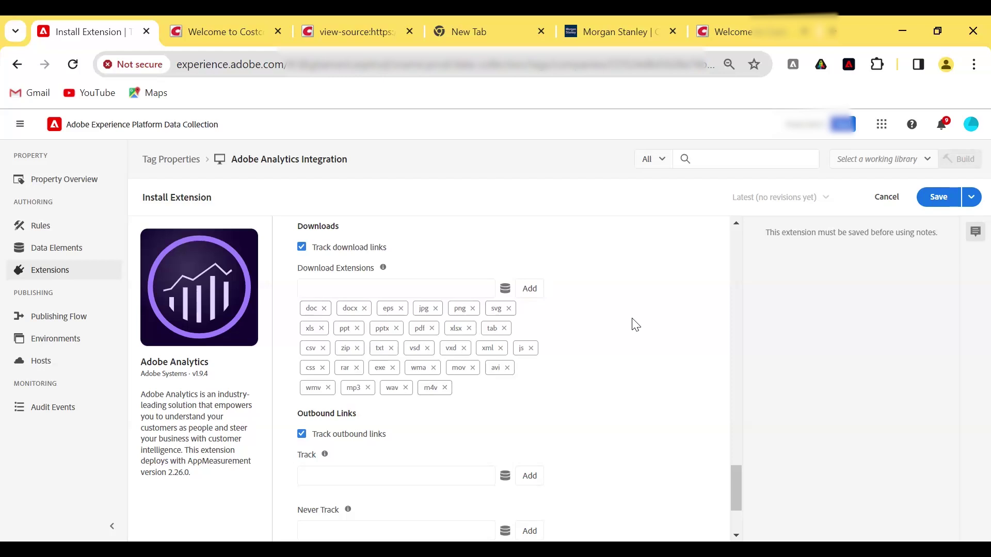
left_click(642, 26)
left_click_drag(464, 137, 461, 284)
left_click(506, 137)
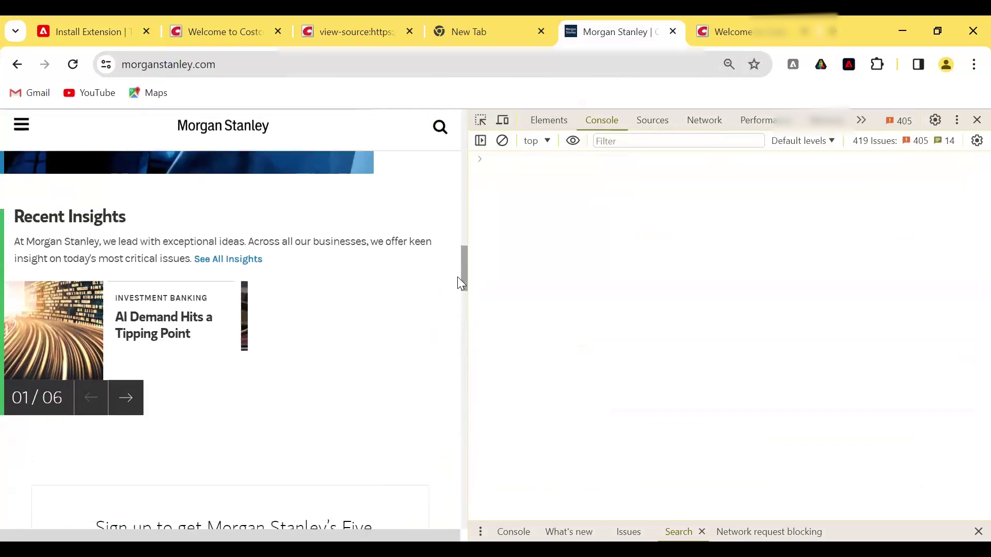
left_click(126, 398)
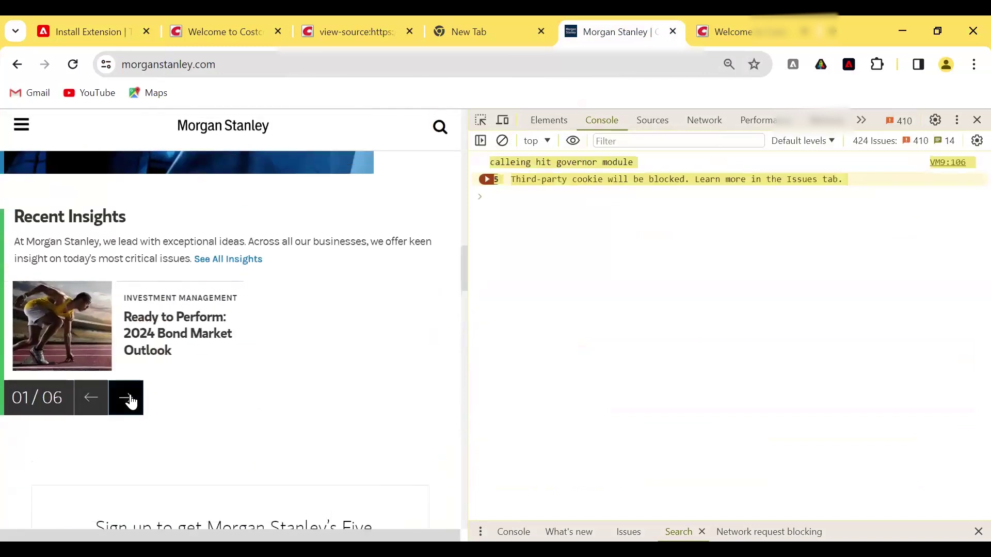
Examine the payload of the latest b/ss network request and highlight its pe value lnk_o
left_click(707, 122)
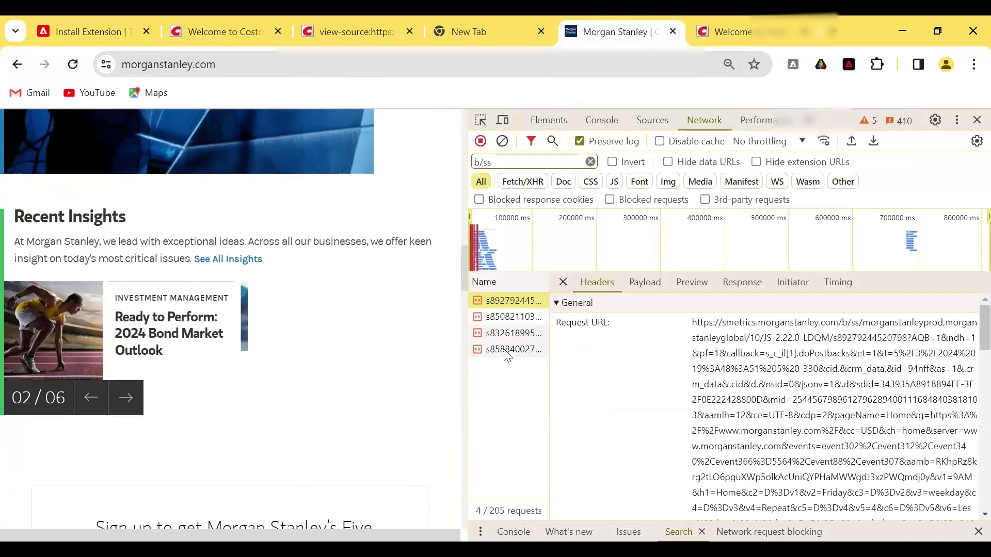
left_click(520, 348)
left_click(656, 288)
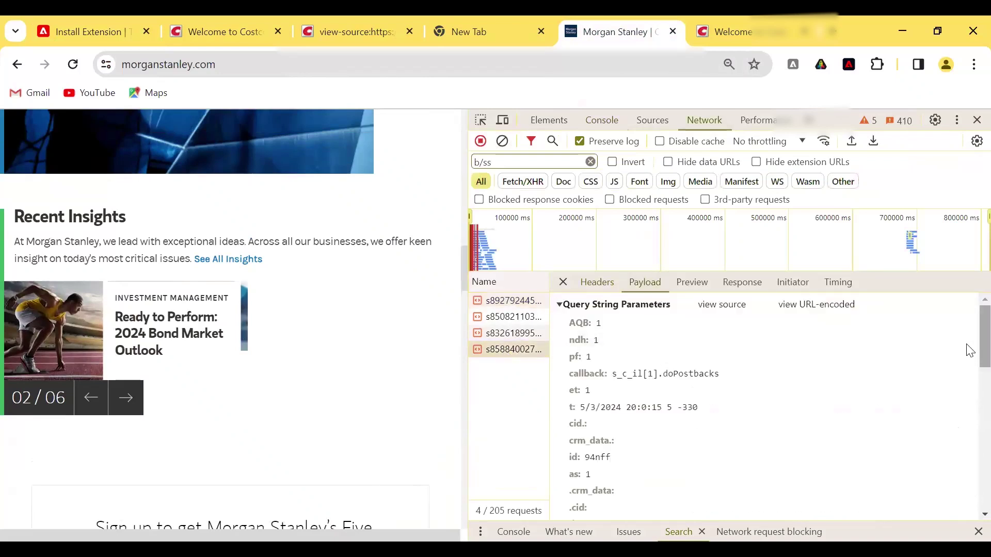
scroll(967, 407, "down", 7)
scroll(968, 464, "down", 3)
scroll(966, 454, "up", 4)
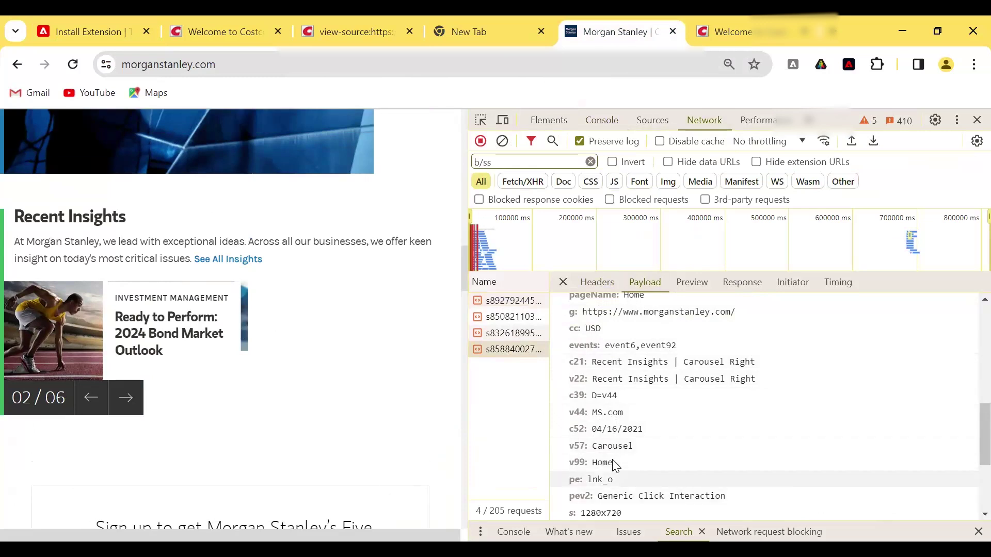
left_click_drag(588, 479, 593, 480)
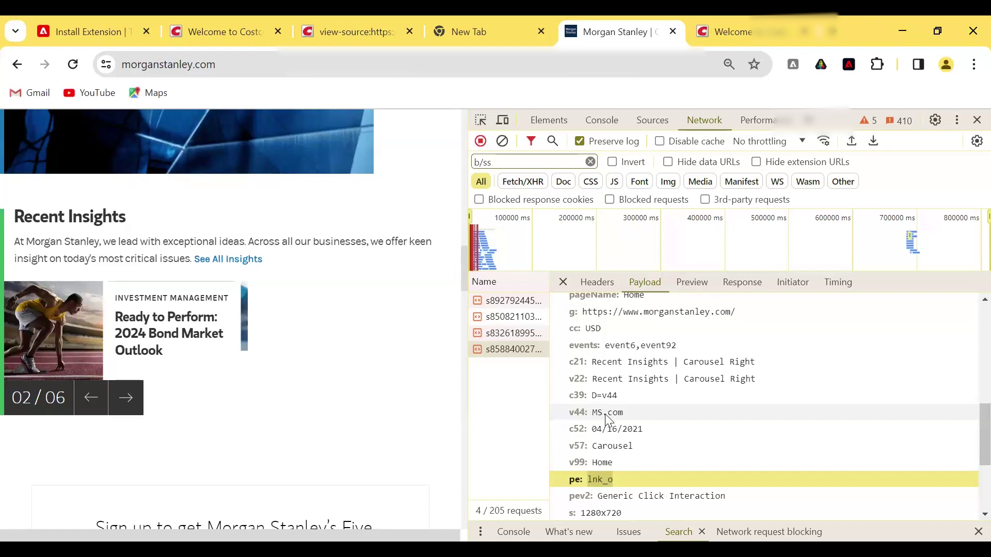
Back in the extension configuration, add costco.com to the outbound links' Never Track list and enable Keep URL Parameters
left_click(83, 21)
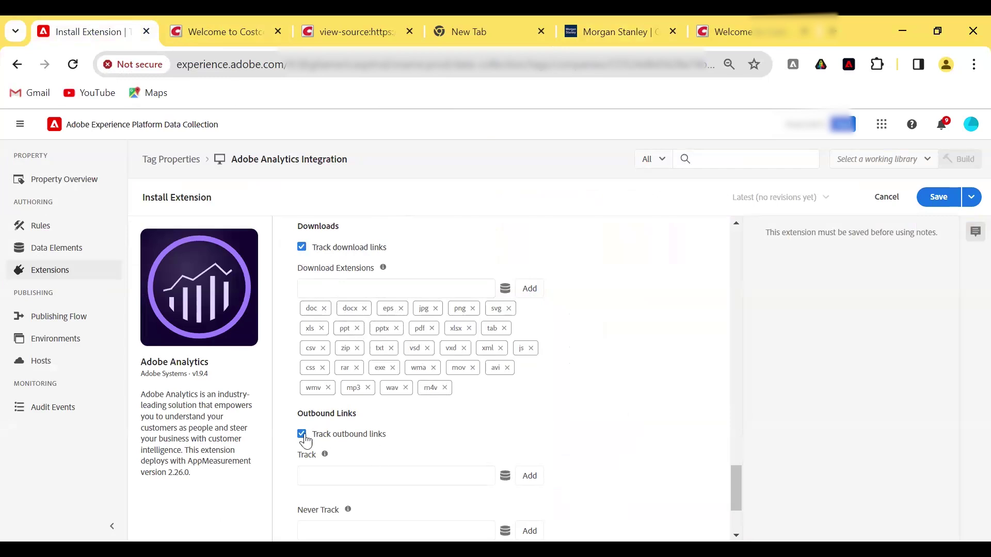
scroll(723, 464, "down", 1)
scroll(722, 463, "down", 2)
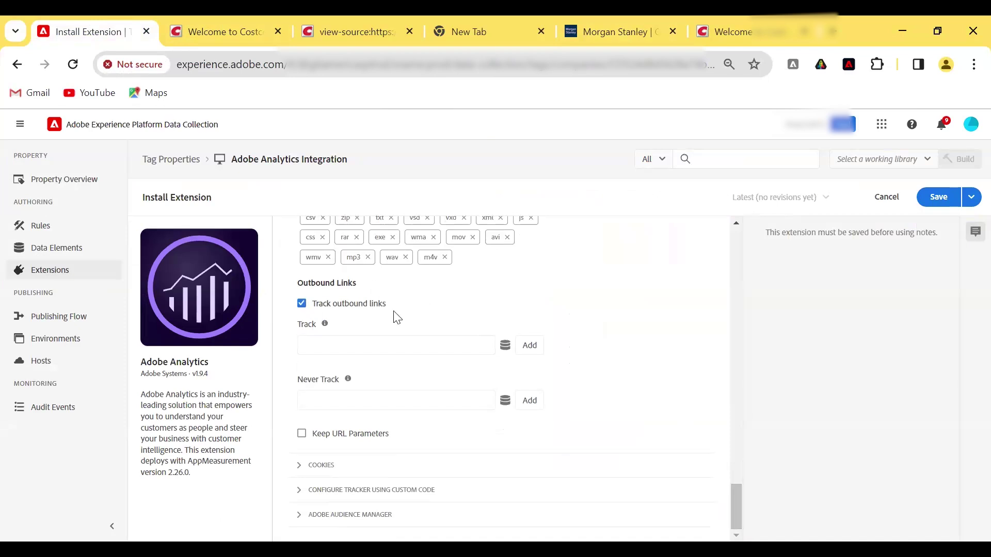
left_click(375, 396)
type("costco")
type("/")
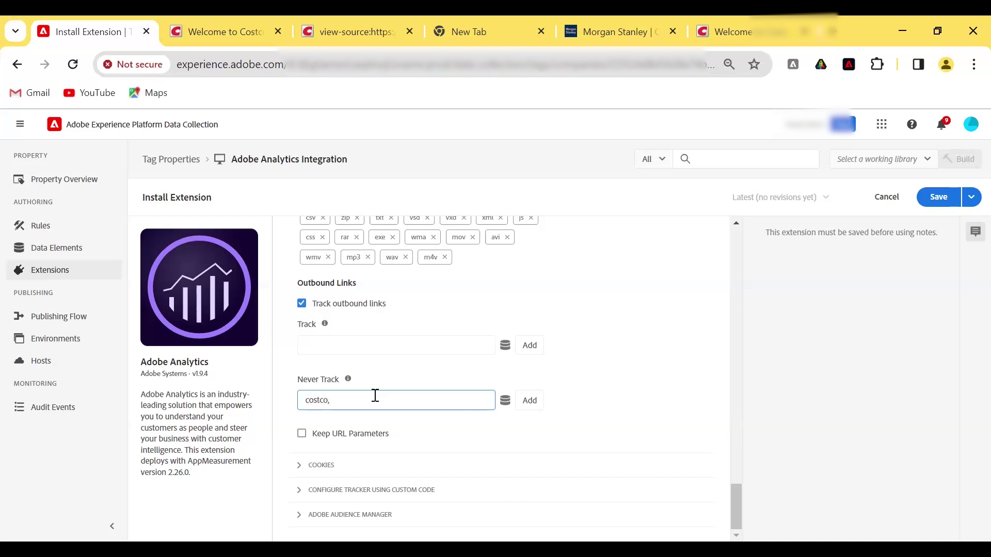
type(".com")
left_click(534, 404)
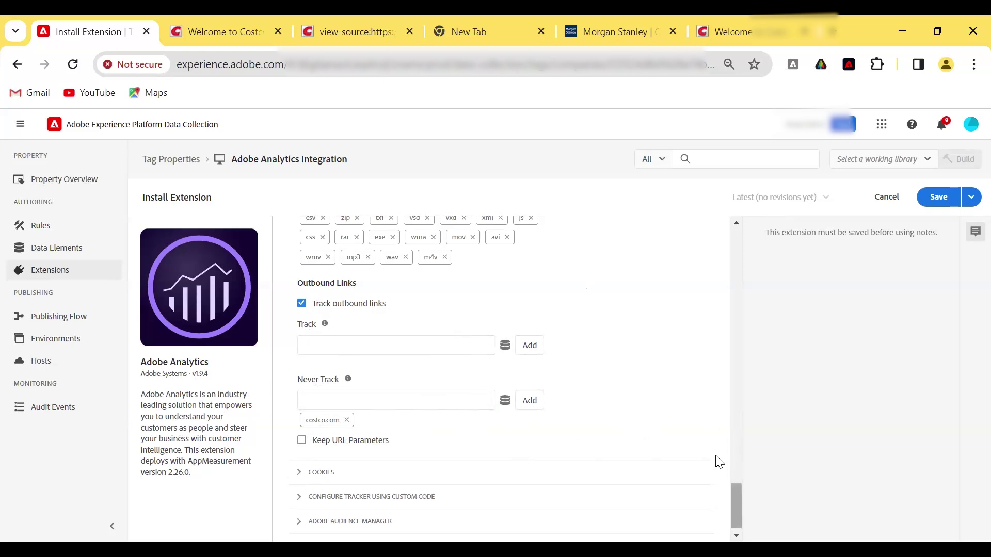
scroll(714, 460, "down", 1)
left_click(302, 433)
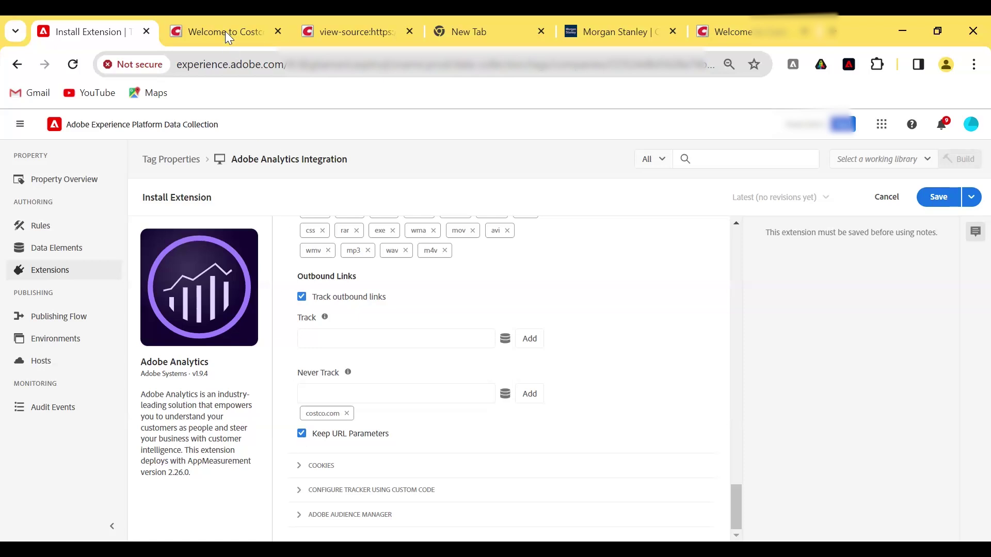
On the Costco page, append ?utm_id=test to the address without loading it, and select the appended query string
left_click(244, 37)
left_click(277, 60)
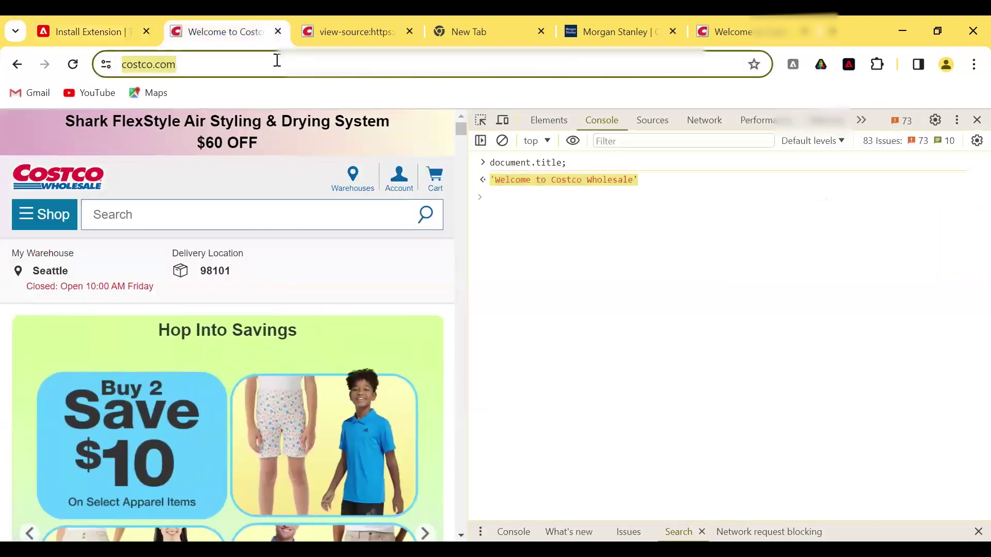
type("?utm")
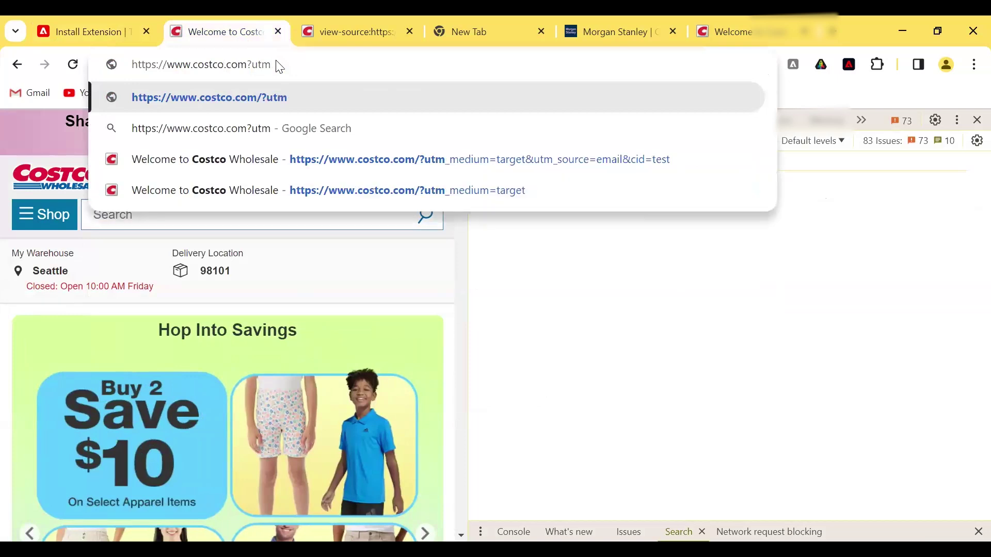
type("_id=")
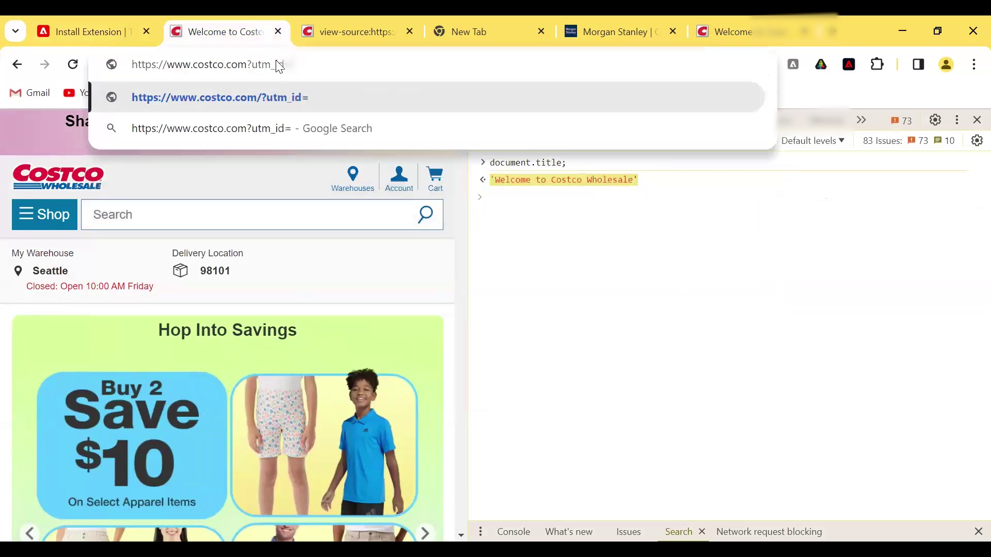
type("test")
left_click_drag(323, 66, 247, 65)
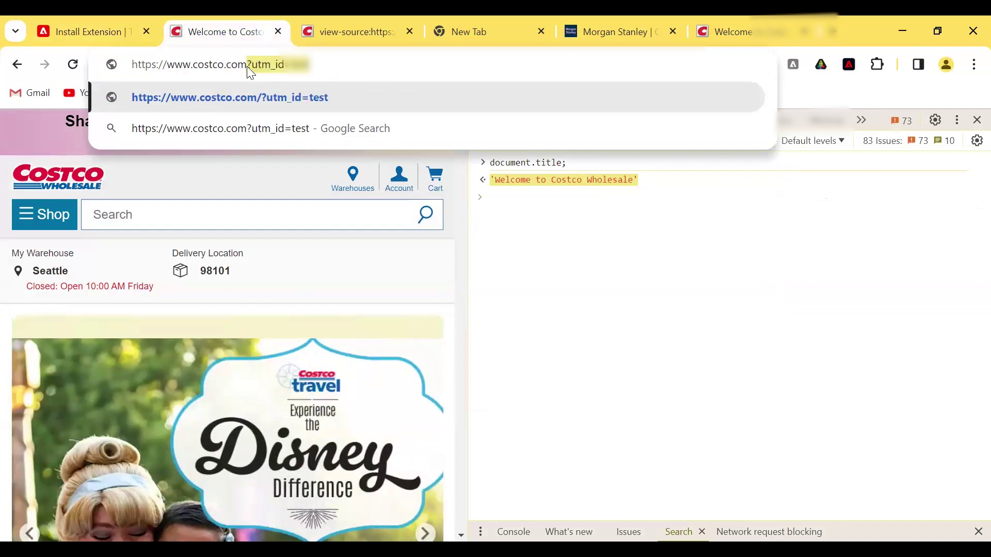
Return to the extension configuration, expand the Cookies section and try its Cookie Lifetime options, ending on Seconds
left_click(72, 33)
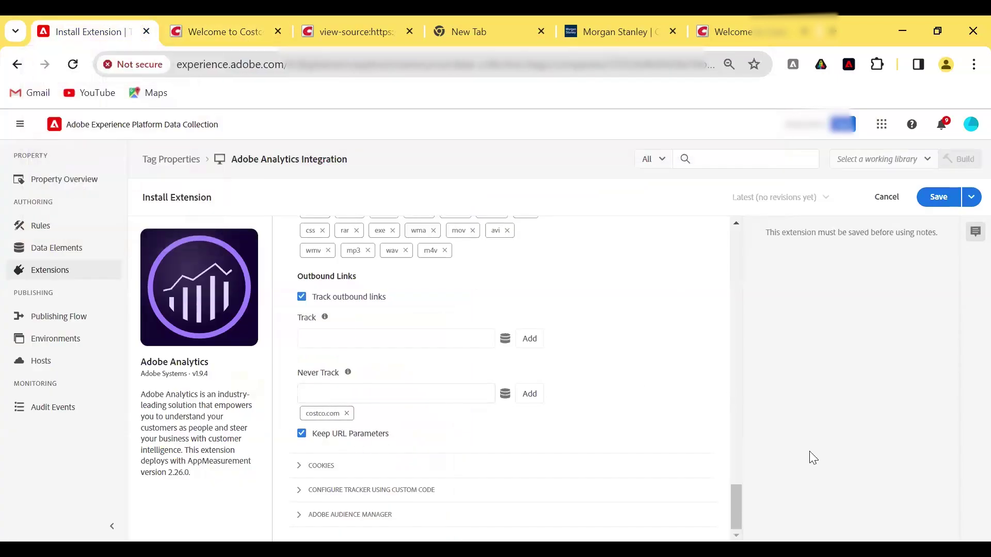
left_click(366, 466)
scroll(712, 467, "down", 5)
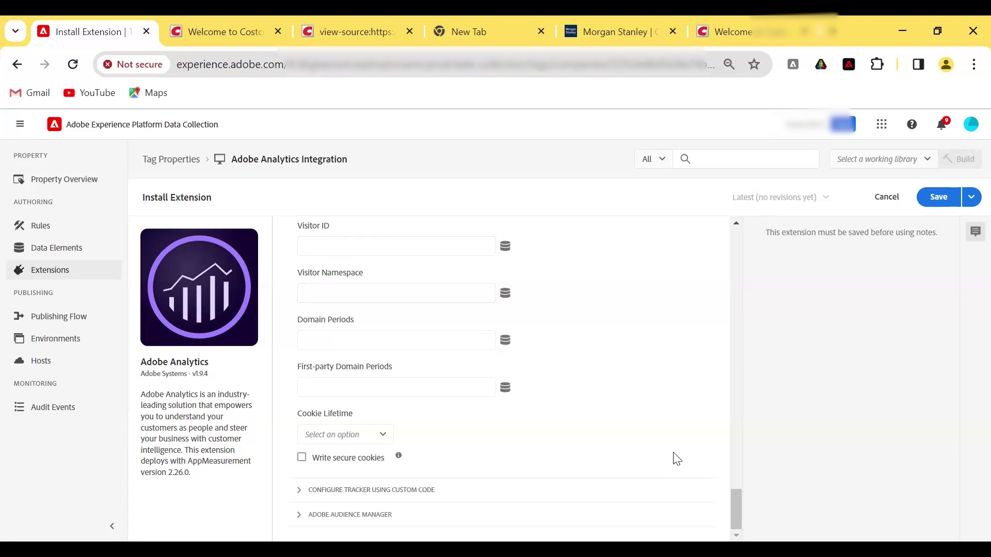
left_click(336, 437)
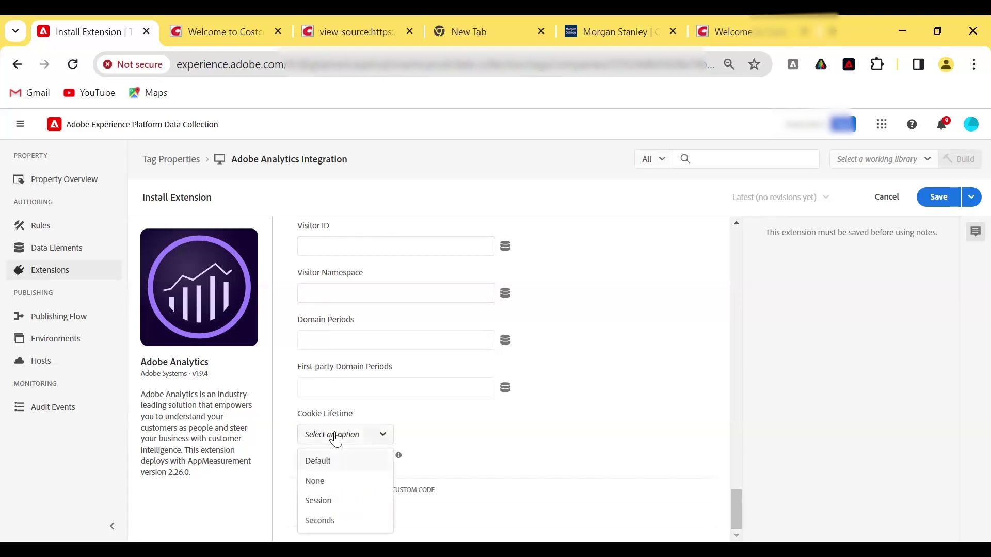
left_click(328, 469)
left_click(348, 440)
left_click(330, 501)
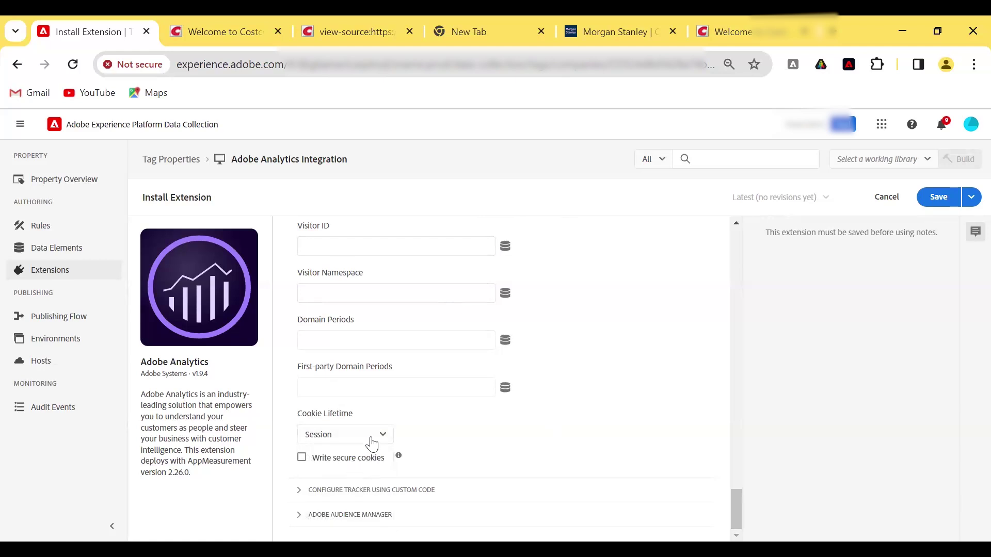
left_click(367, 438)
left_click(324, 529)
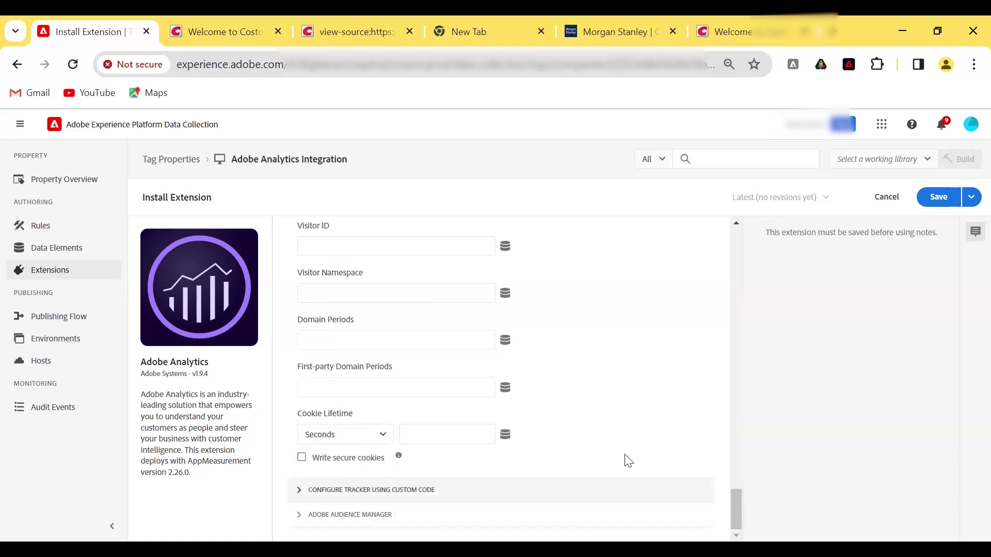
Expand the Configure Tracker Using Custom Code section and go back up to the Cookies settings
left_click(625, 489)
left_click_drag(736, 499, 736, 497)
scroll(673, 467, "up", 3)
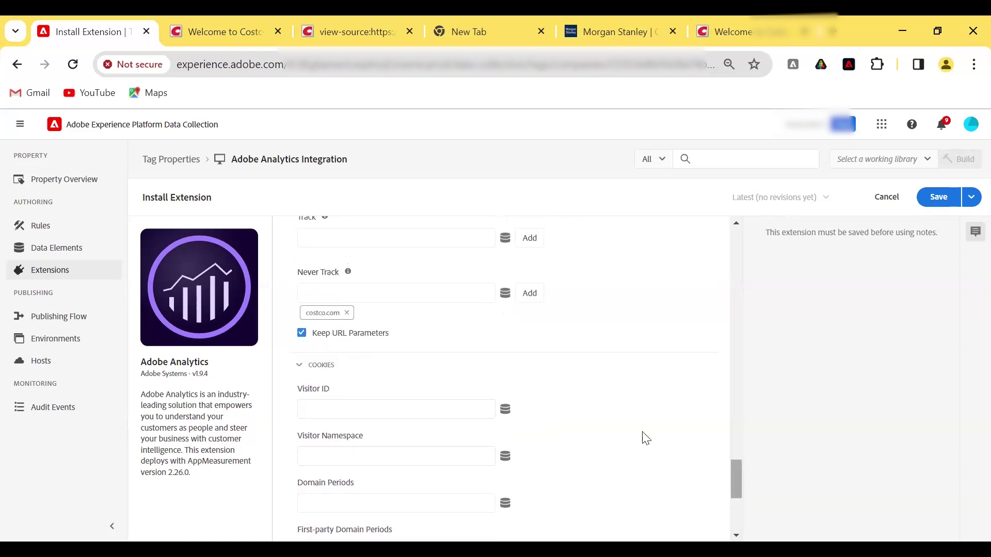
Review the Domain Periods field, and highlight the costco.com domain in the Costco page's address
scroll(645, 437, "down", 3)
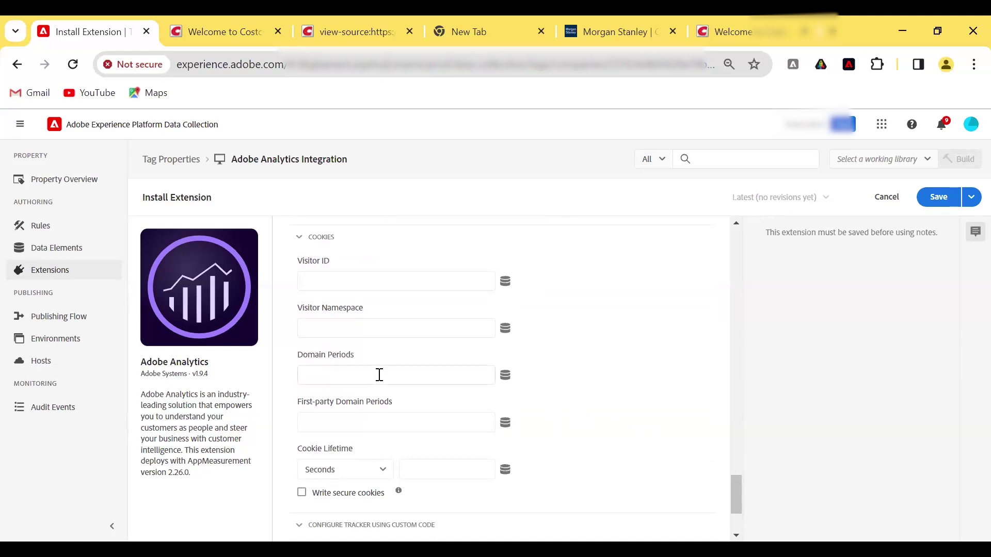
left_click(230, 16)
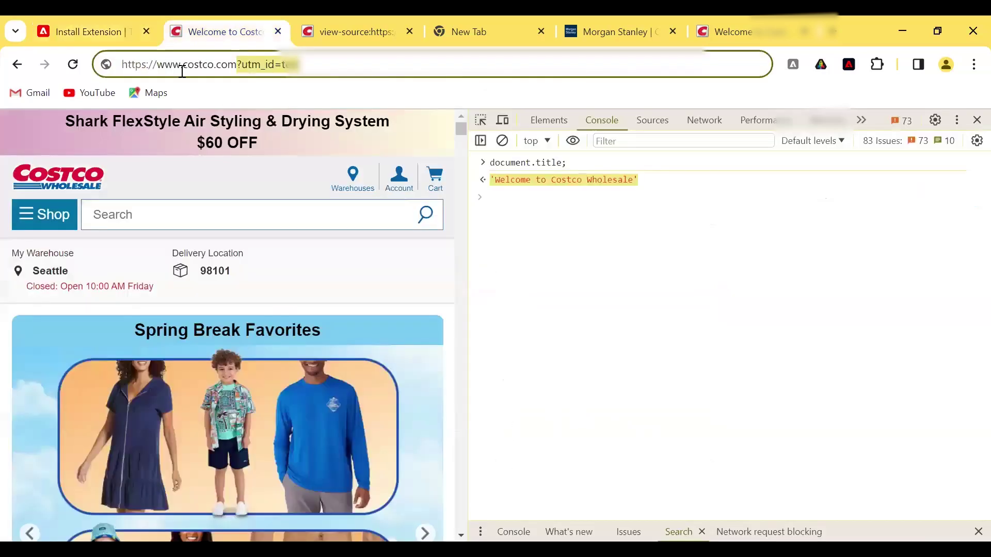
left_click(225, 74, "shift")
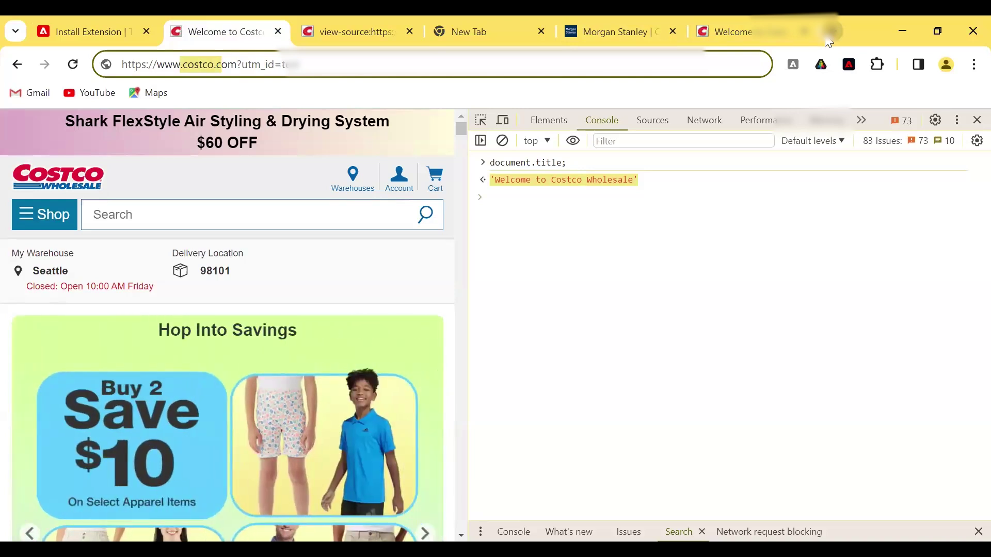
Enter example.co.in as an address in a new browser tab without loading it, and select its .co.in part
left_click(828, 41)
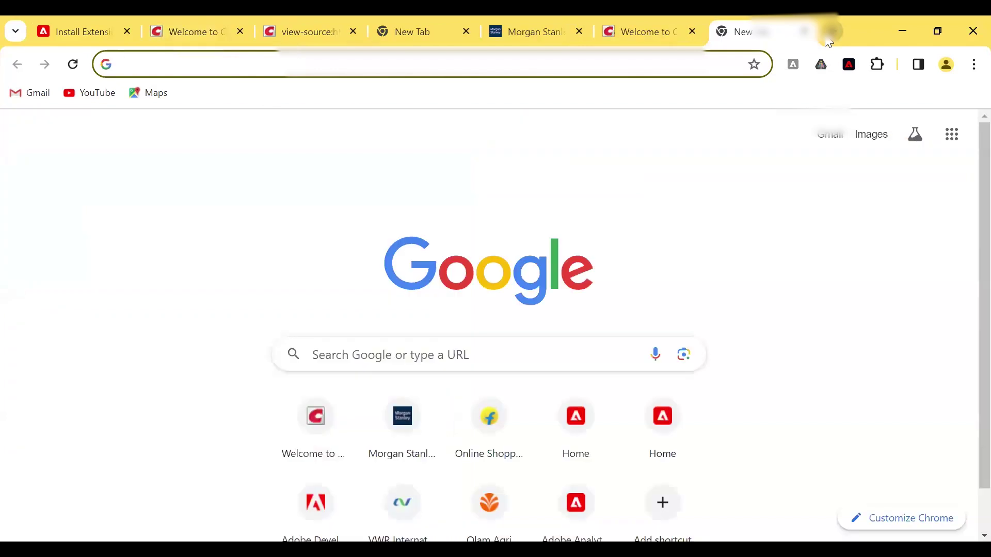
type("exa")
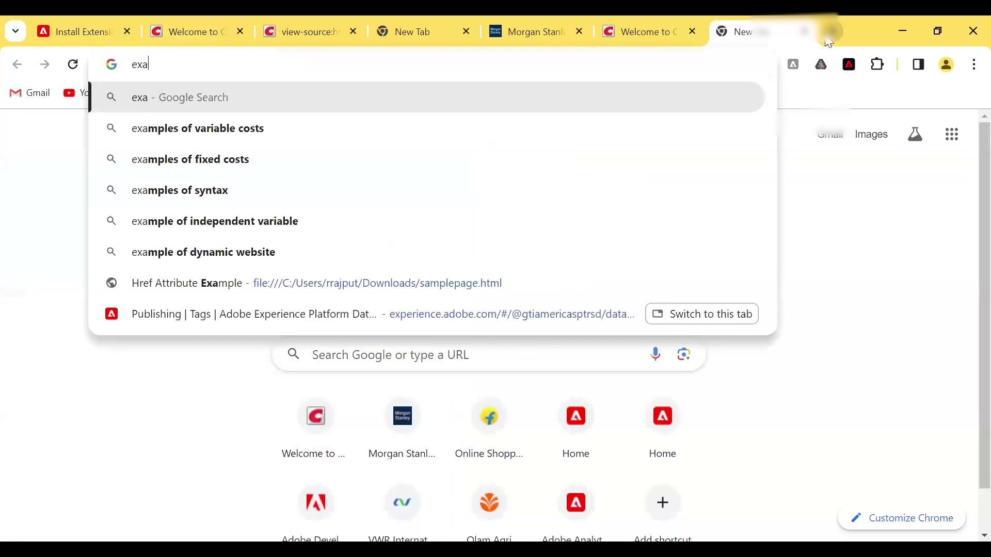
type("mple")
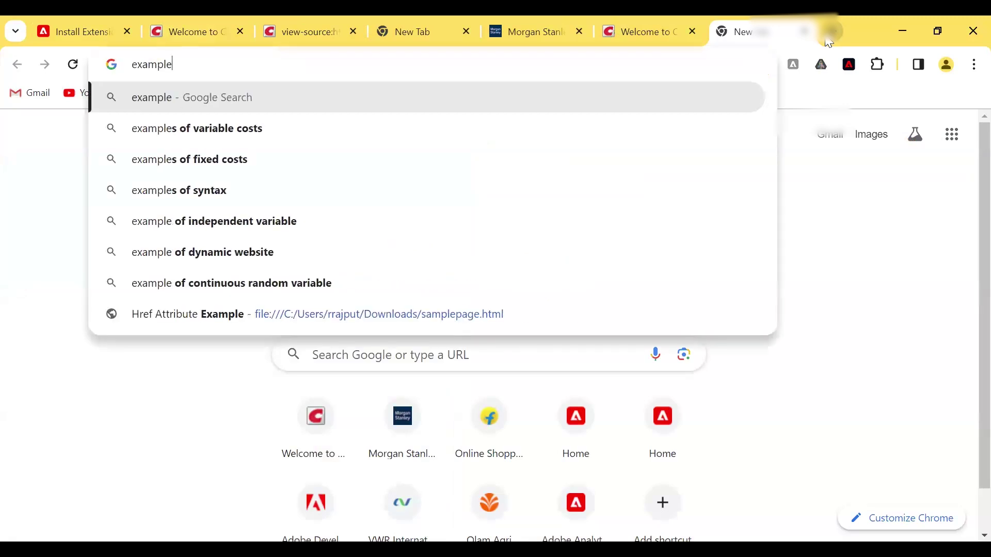
type(".c")
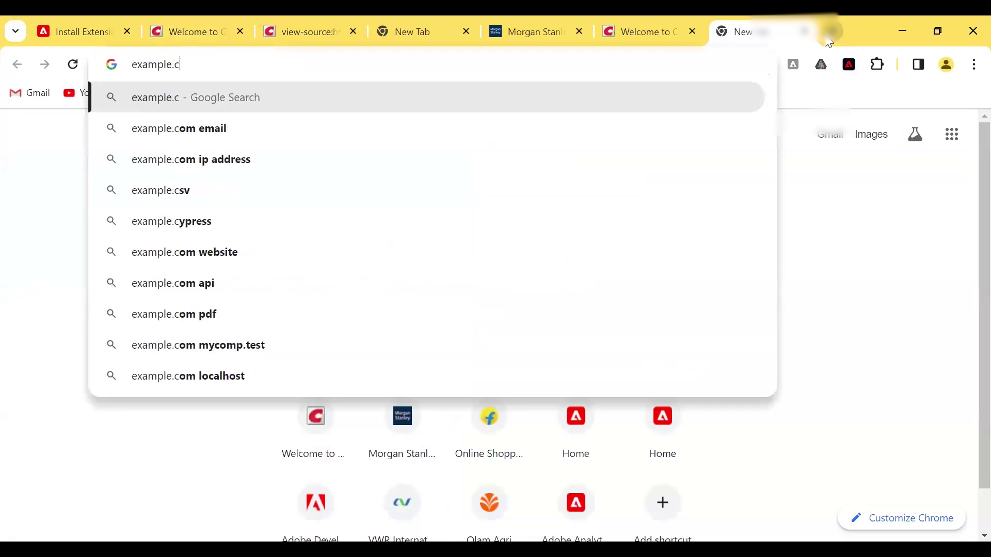
type("o.")
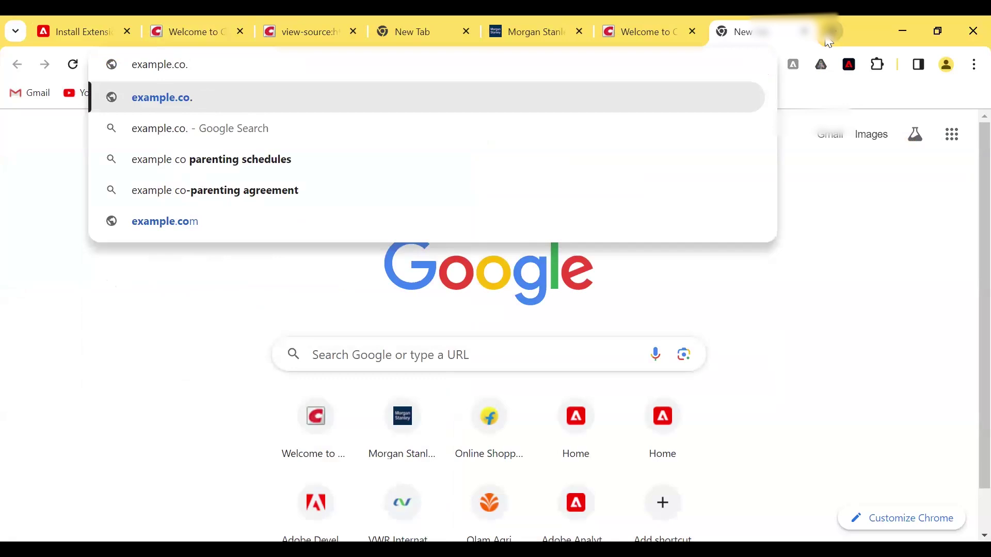
type("i")
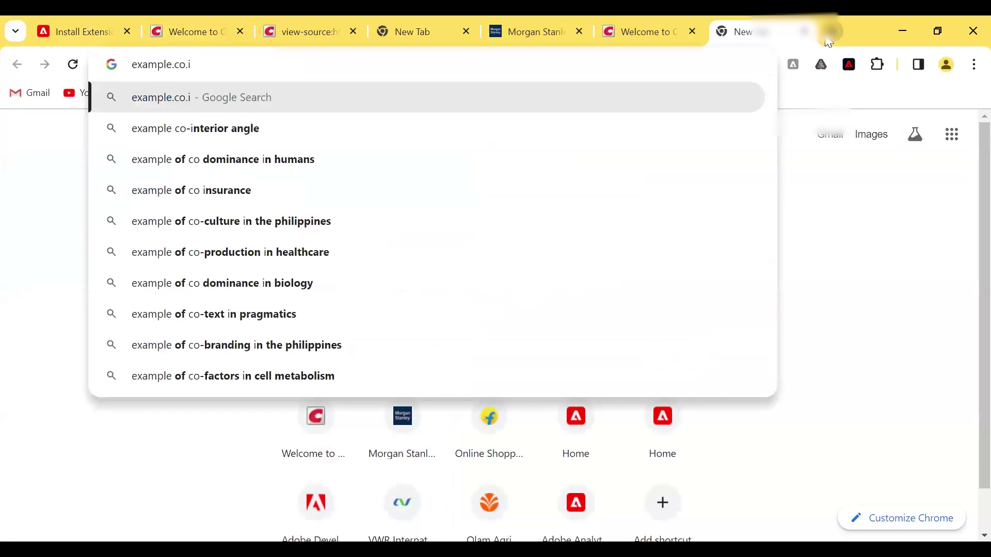
type("n")
left_click_drag(228, 70, 197, 65)
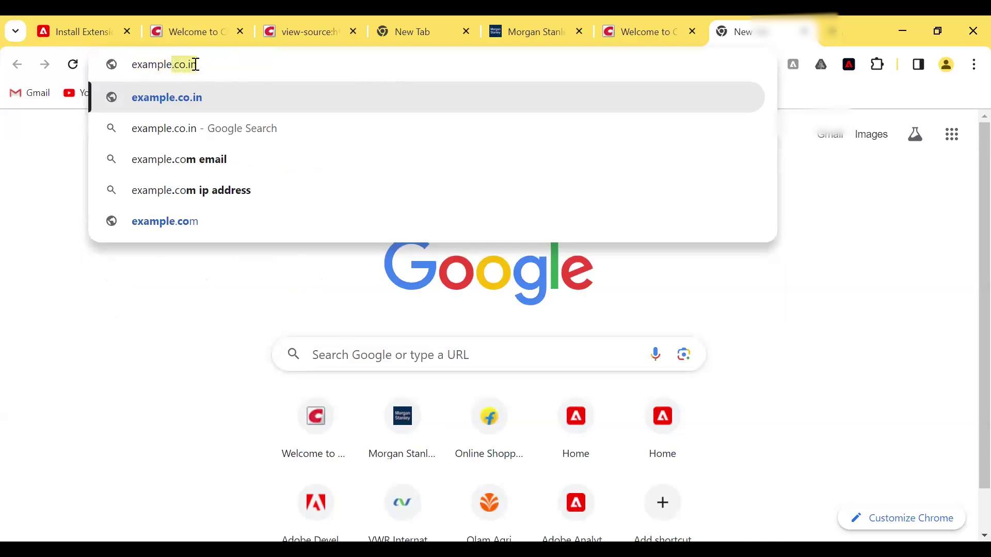
Compare the addresses of the two Costco tabs with the example.co.in address in the new tab
left_click(197, 32)
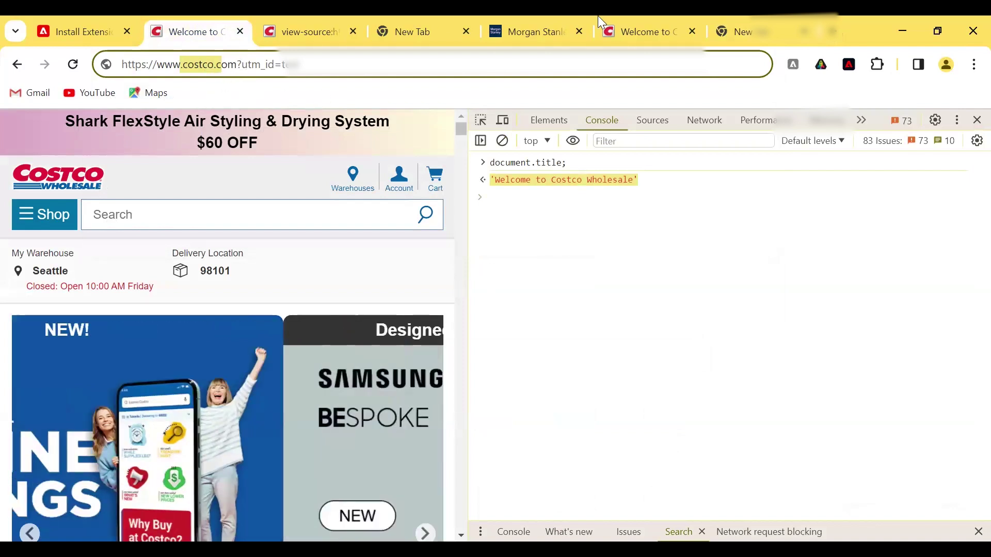
left_click(649, 22)
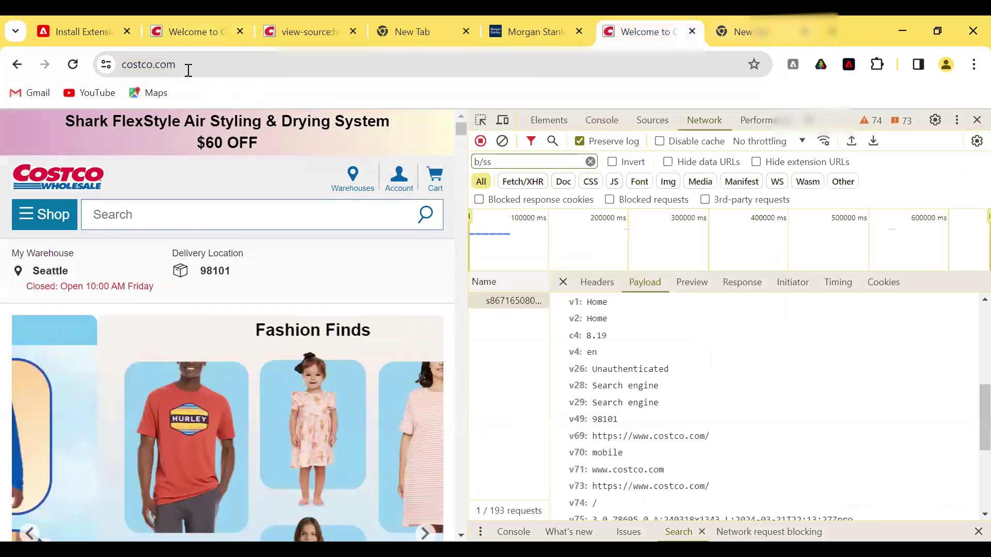
left_click(737, 20)
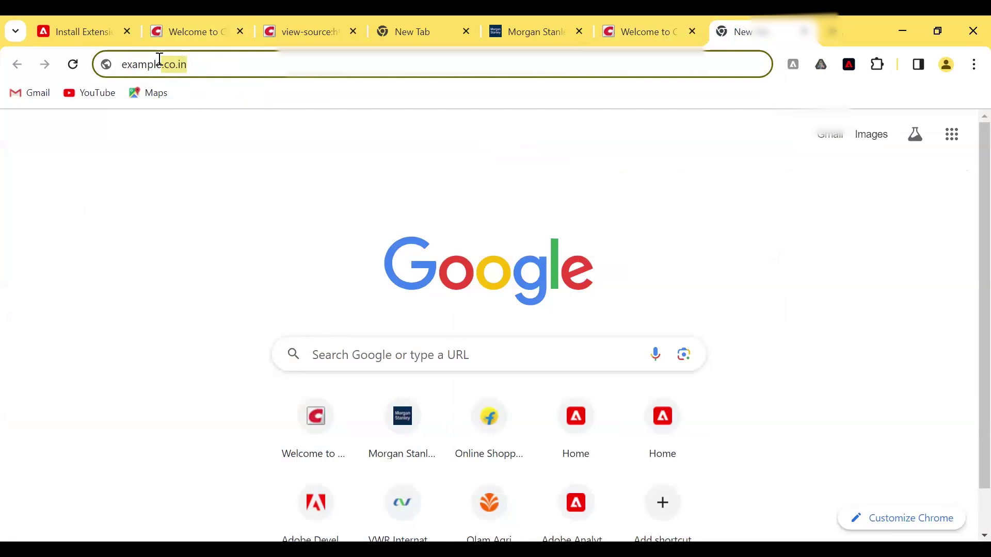
Go to the extension's Domain Periods field, highlight the domain in the Costco page's address for comparison, and return to the extension settings
left_click(70, 30)
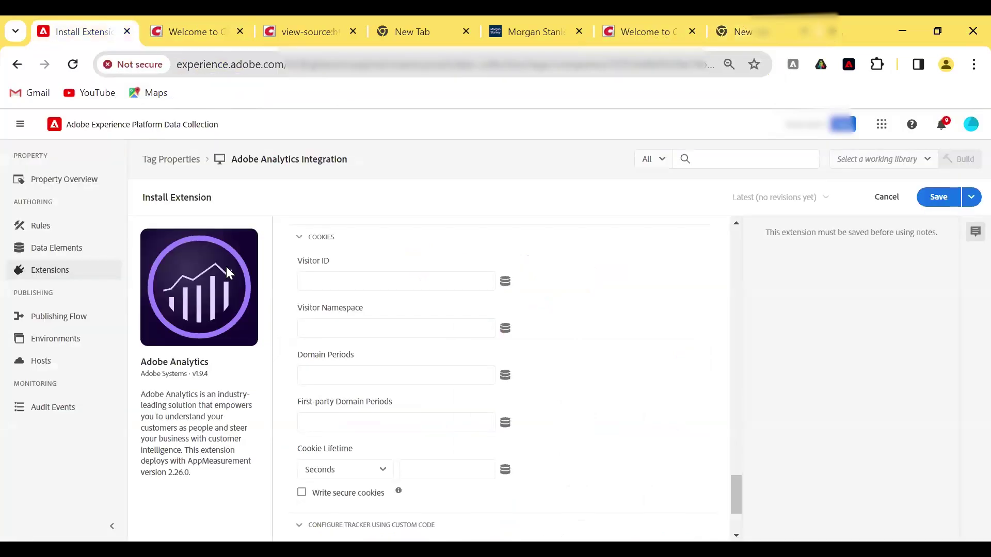
left_click(359, 380)
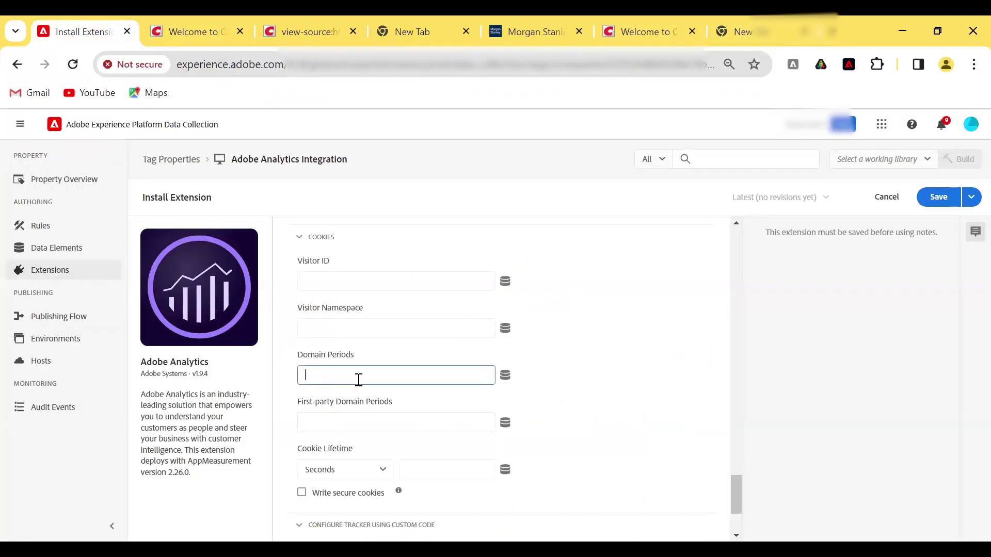
left_click(188, 30)
left_click_drag(237, 65, 186, 66)
left_click(102, 26)
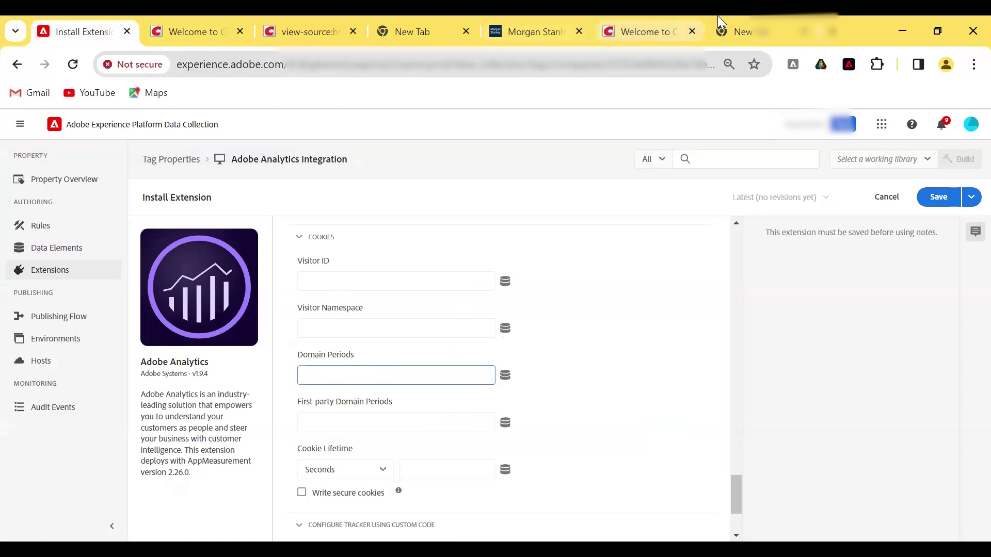
Check the example.co.in address in the new tab and set Domain Periods to 3 in the extension's Cookies settings
left_click(733, 31)
left_click(89, 26)
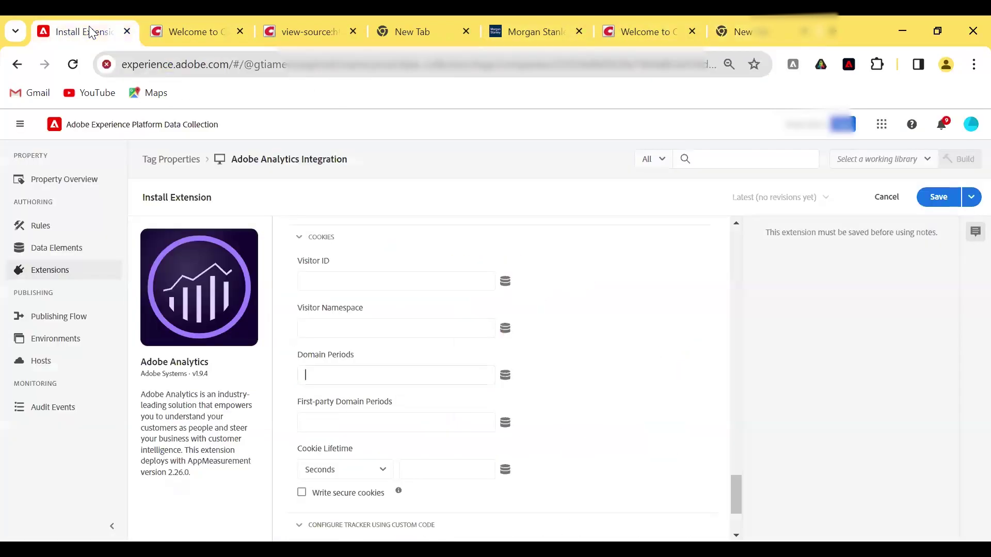
type("3")
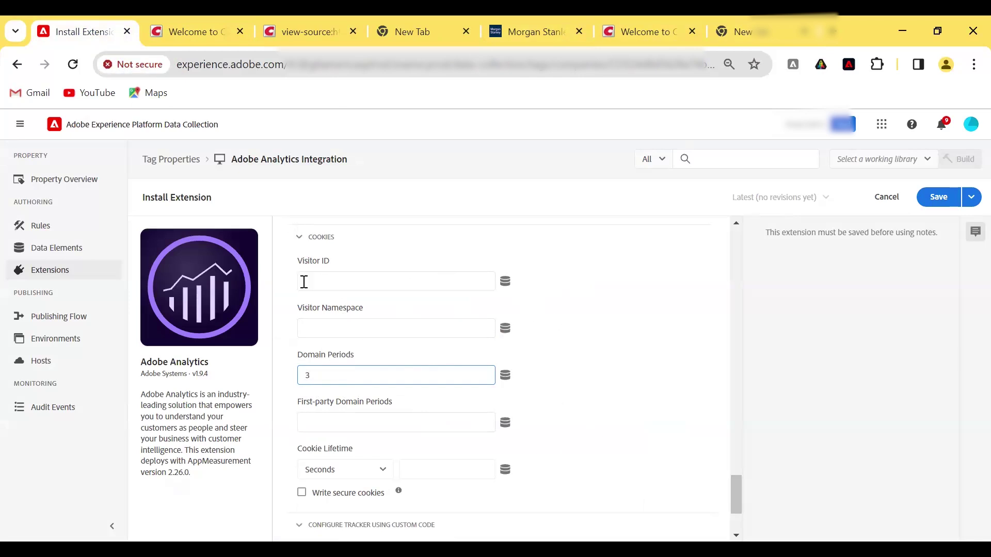
left_click_drag(305, 372, 316, 372)
Review the remaining Cookies options and collapse the Cookies section
scroll(593, 444, "down", 3)
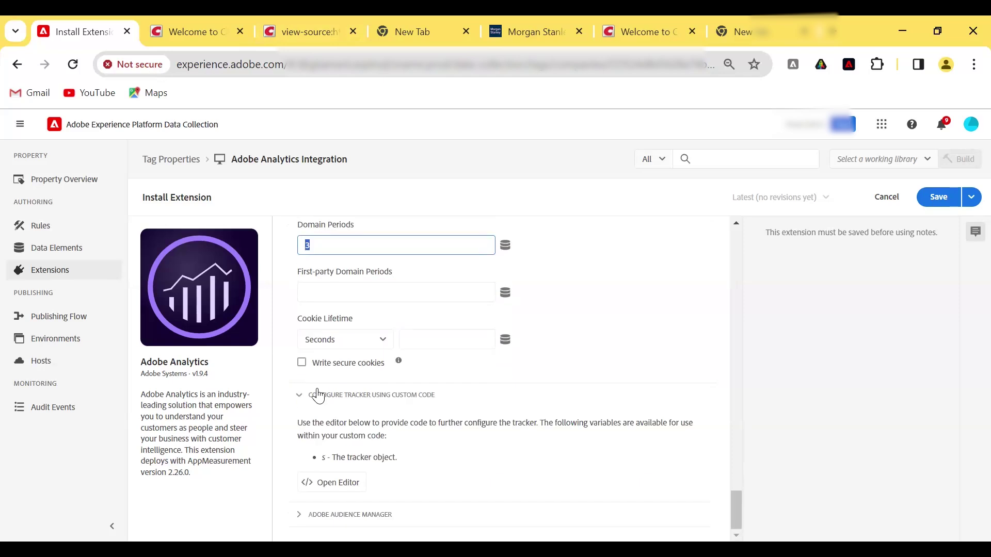
scroll(751, 526, "up", 3)
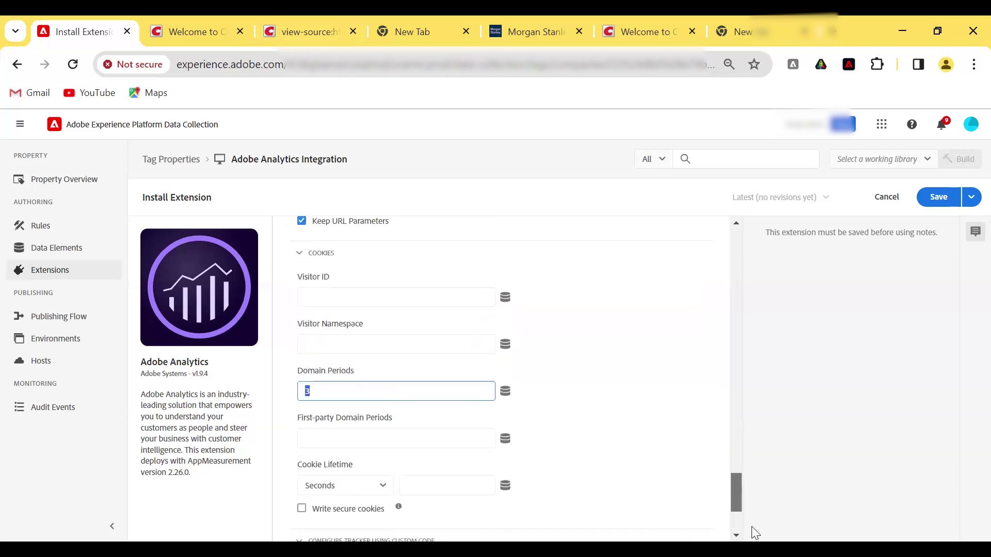
left_click(321, 259)
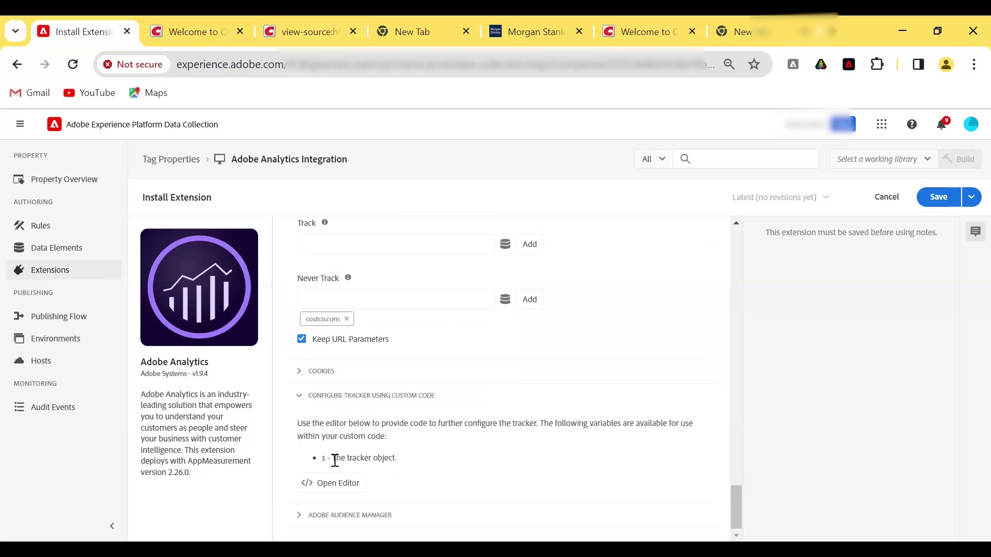
Open the code editor for configuring the tracker with custom code, and close it without saving
left_click(333, 416)
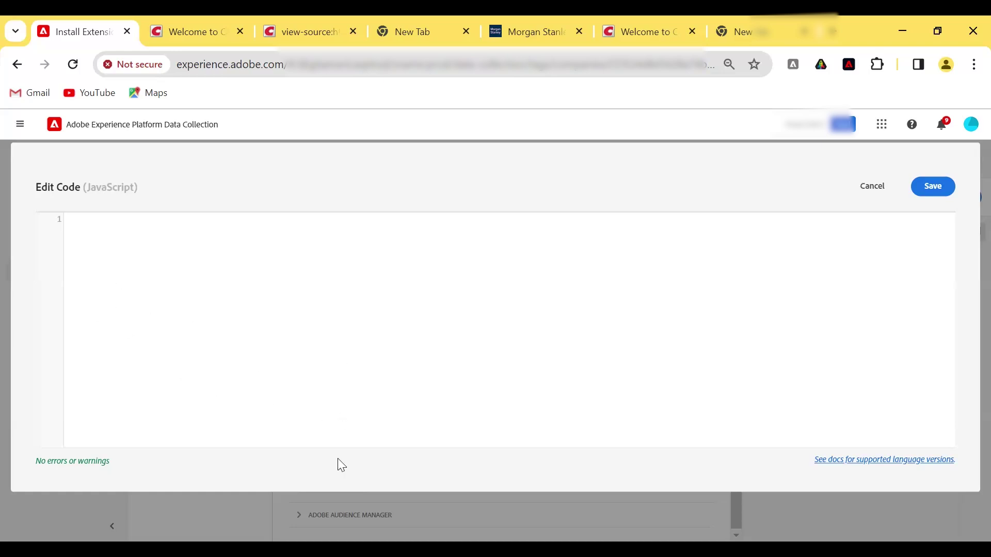
left_click(81, 219)
left_click(866, 188)
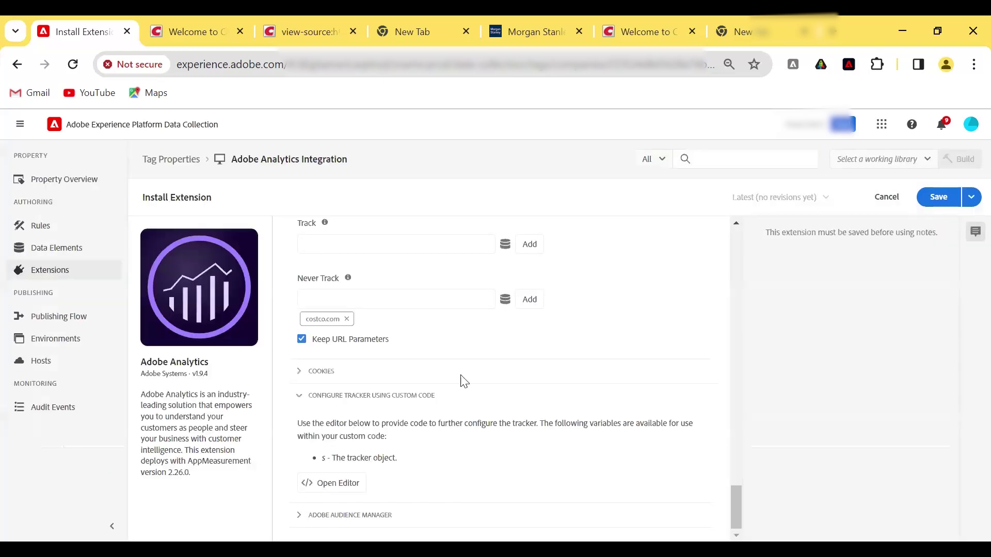
Expand the Adobe Audience Manager section and enable automatically sharing Analytics data with Audience Manager
left_click(392, 515)
left_click_drag(737, 501, 736, 508)
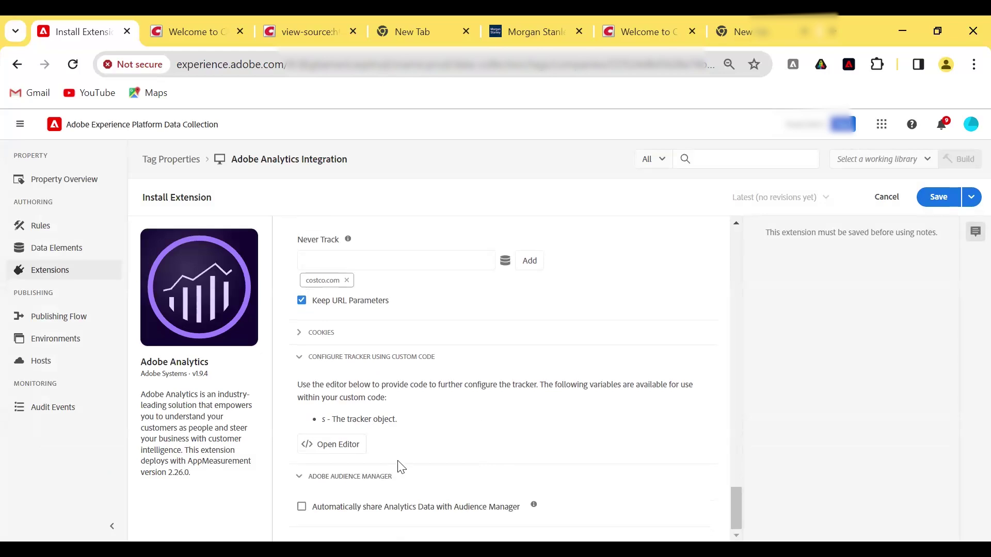
left_click(302, 506)
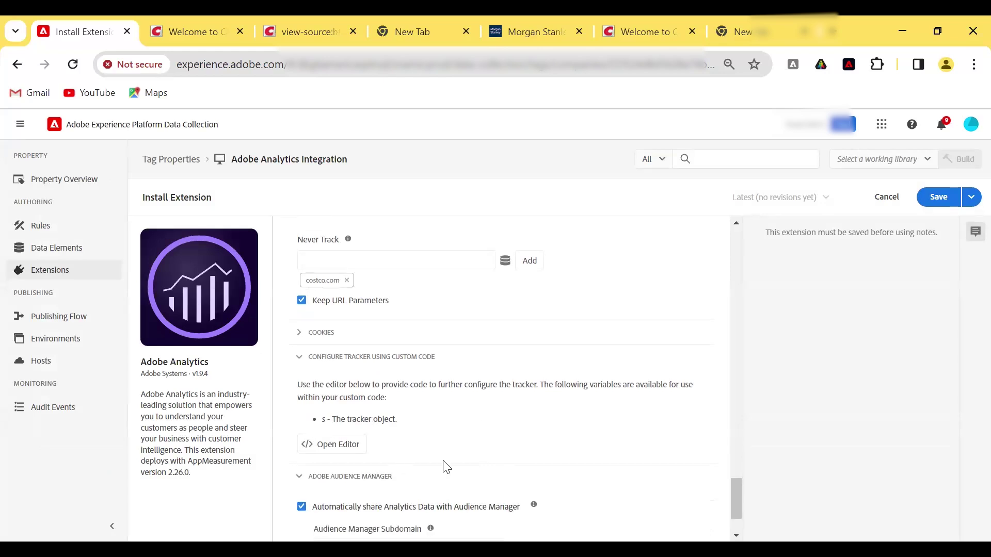
scroll(453, 467, "down", 2)
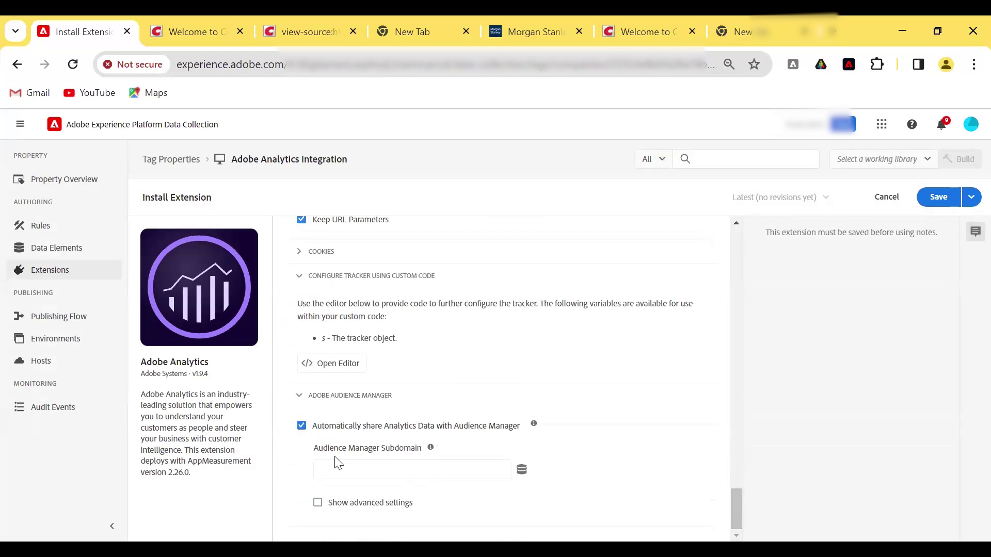
Read the help on Audience Manager Subdomain, highlight part of the extension page's address for reference, and return to the empty subdomain field
mouse_move(431, 448)
left_click(403, 461)
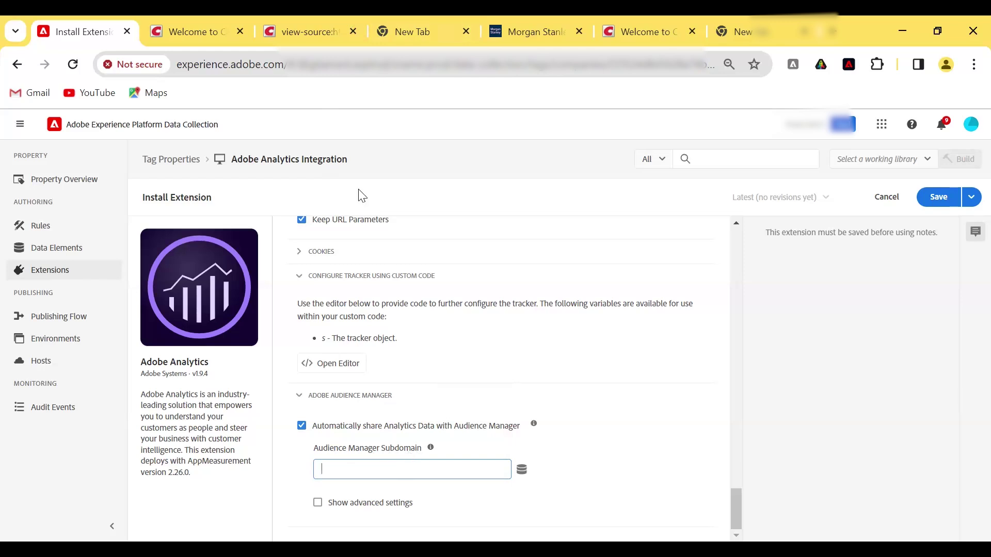
left_click(313, 65)
left_click_drag(339, 65, 391, 70)
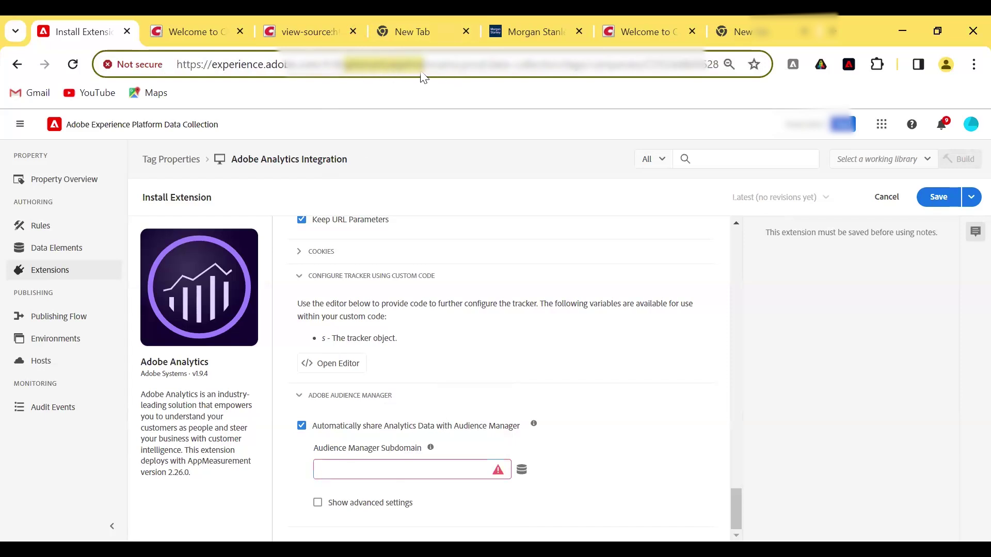
left_click(370, 466)
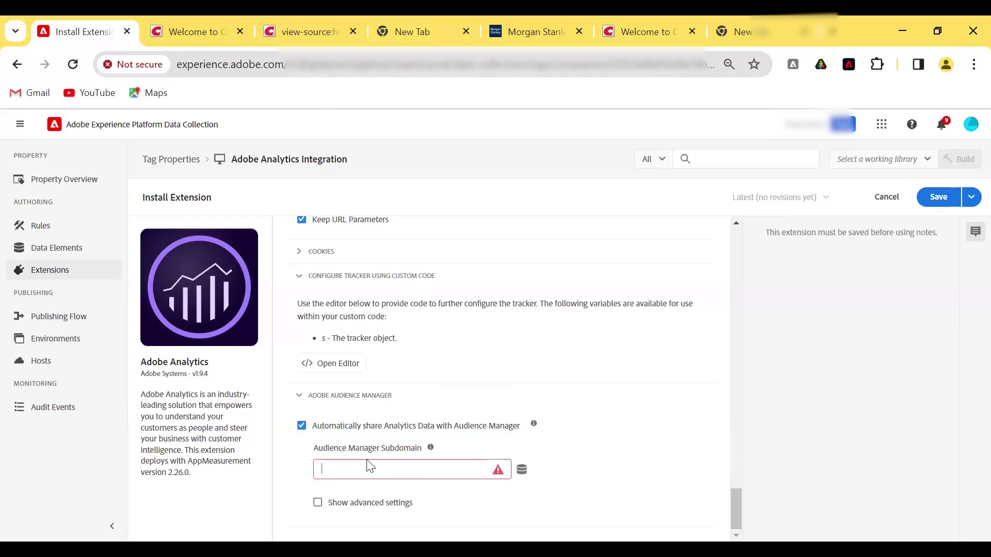
Show the advanced Audience Manager settings and review them down to the Unique User ID Cookie options
left_click(317, 502)
left_click_drag(740, 462, 740, 496)
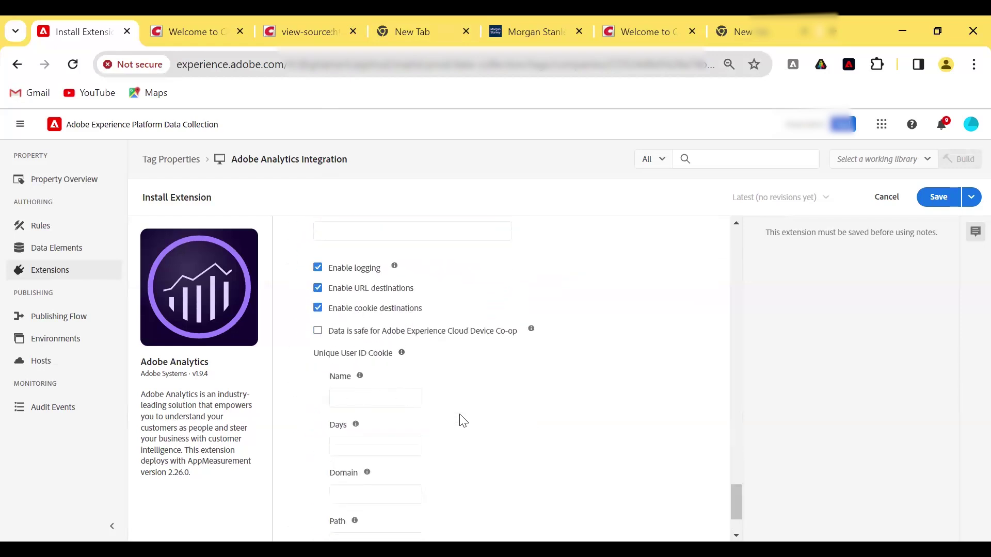
scroll(460, 418, "down", 2)
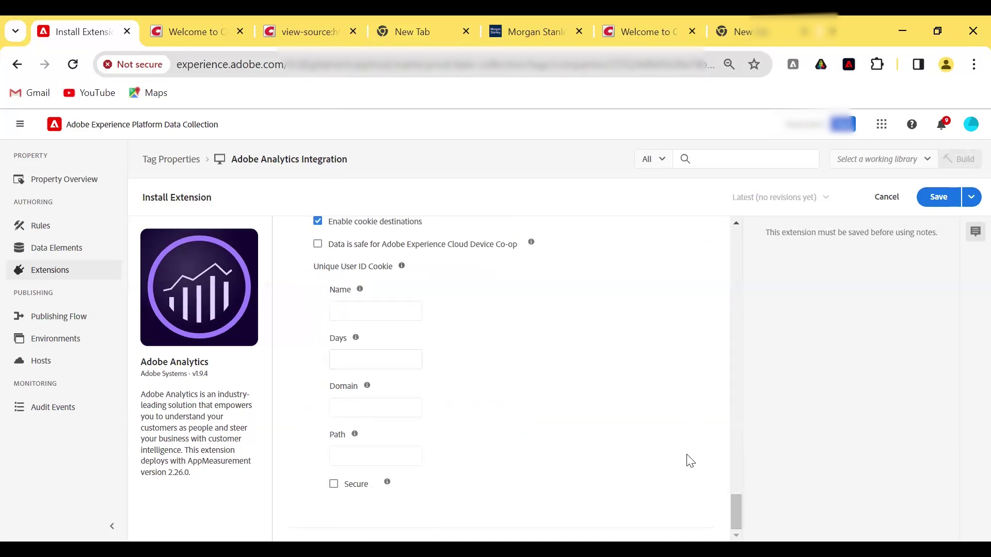
scroll(689, 460, "up", 6)
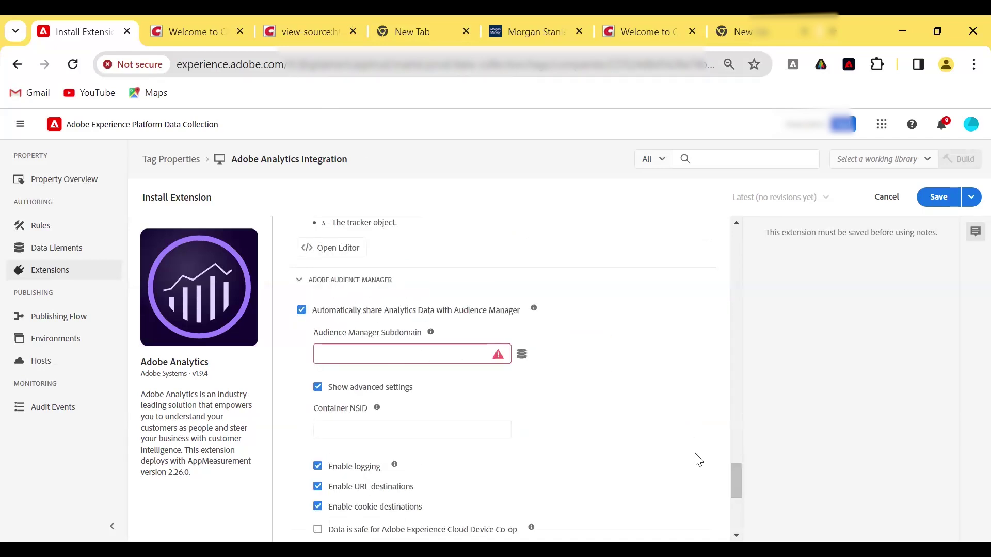
scroll(732, 444, "up", 4)
scroll(731, 457, "down", 1)
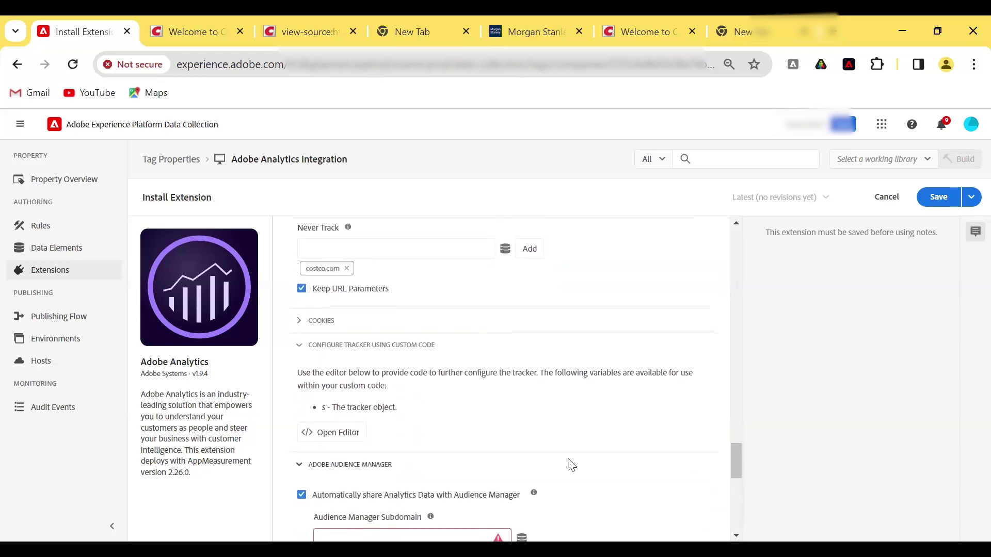